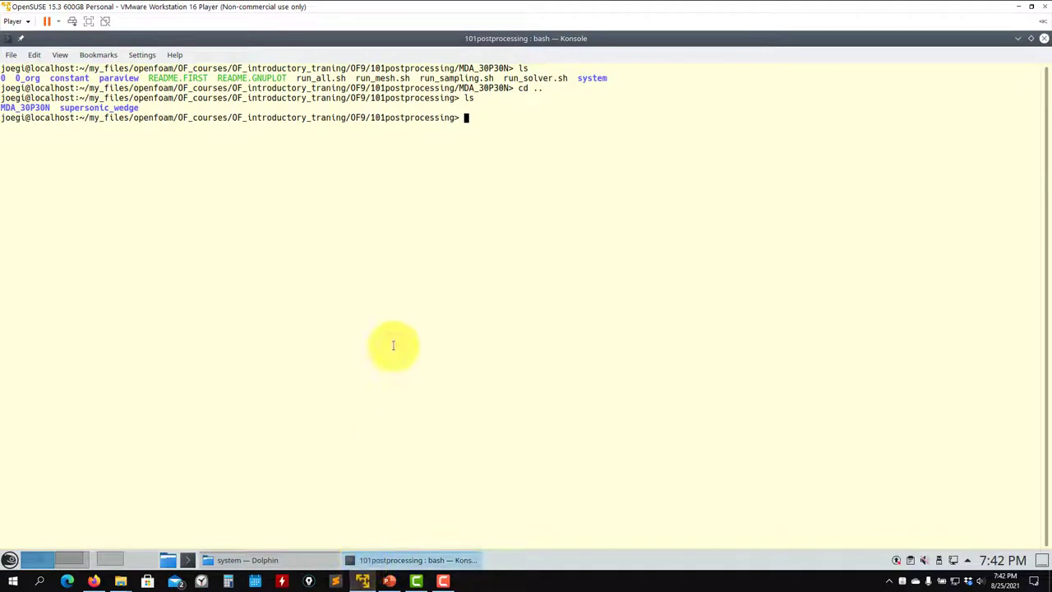
Enter the supersonic_wedge case, list its contents and start sh run_solver.sh
{"action": "key", "text": "Return"}
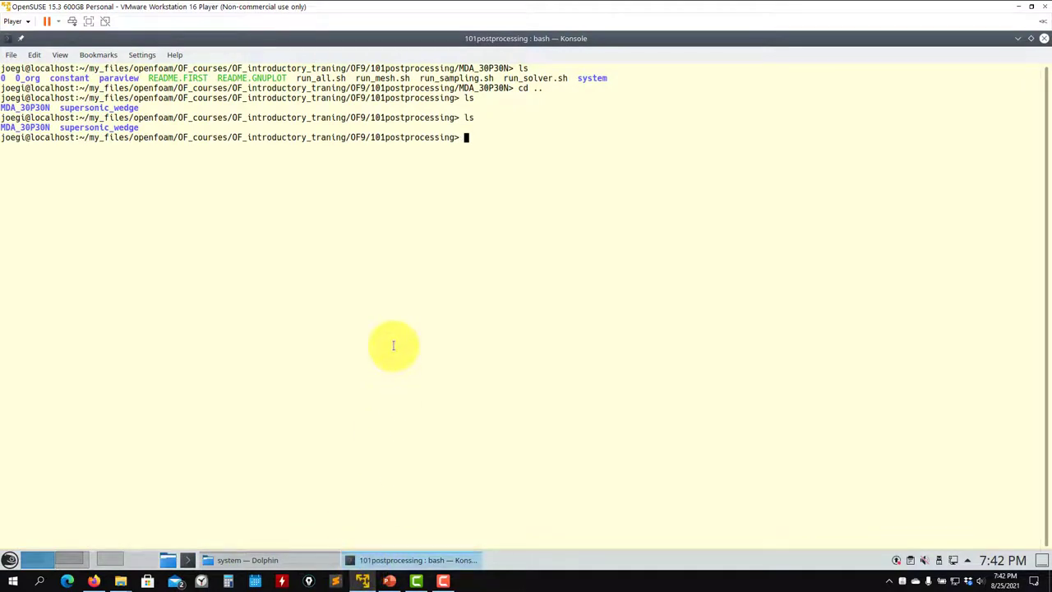
{"action": "key", "text": "Return"}
{"action": "type", "text": "ls"}
{"action": "key", "text": "Return"}
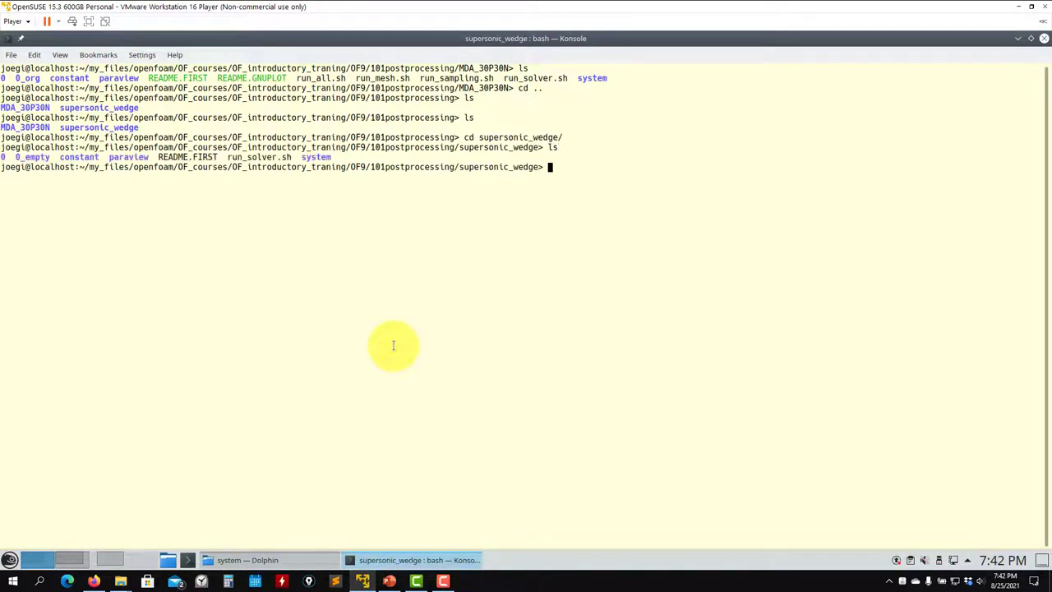
{"action": "type", "text": "sh run_solver.sh u"}
{"action": "key", "text": "Return"}
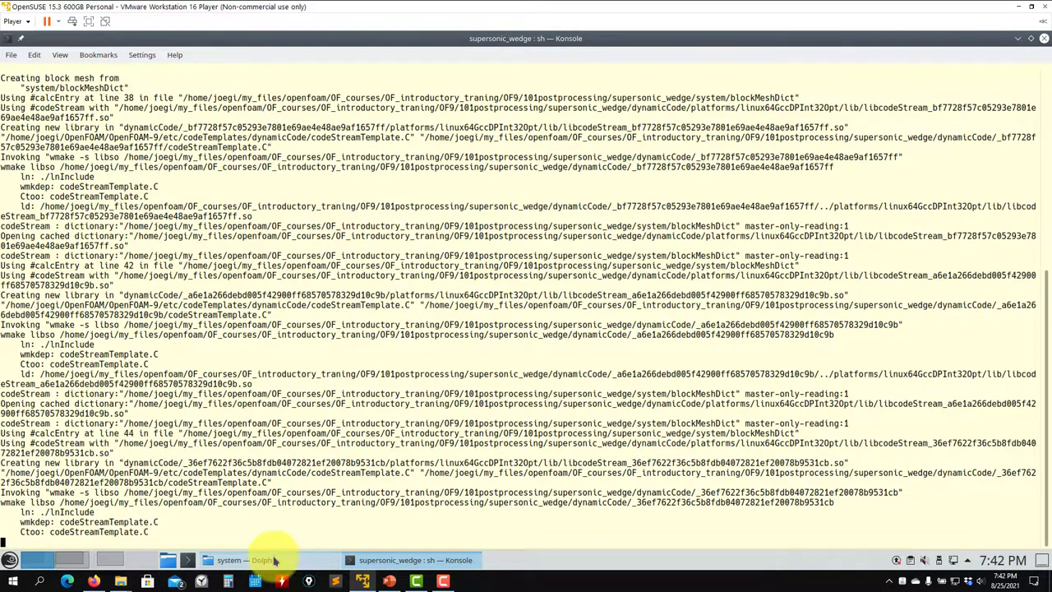
In the file manager, navigate to supersonic_wedge/system and right-click controlDict
{"action": "left_click", "coordinate": [271, 560]}
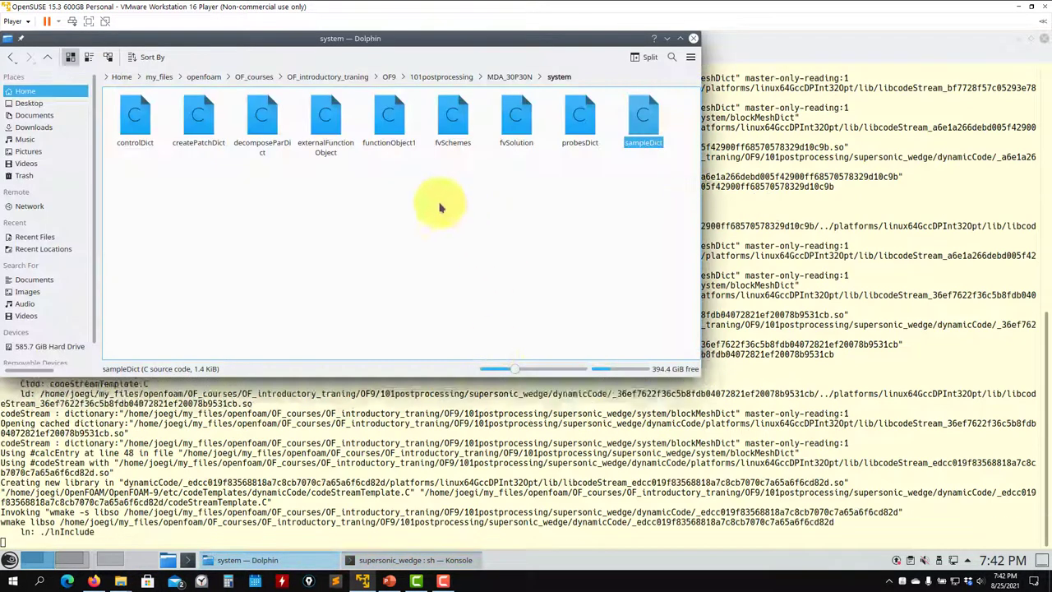
{"action": "left_click", "coordinate": [48, 56]}
{"action": "left_click", "coordinate": [47, 58]}
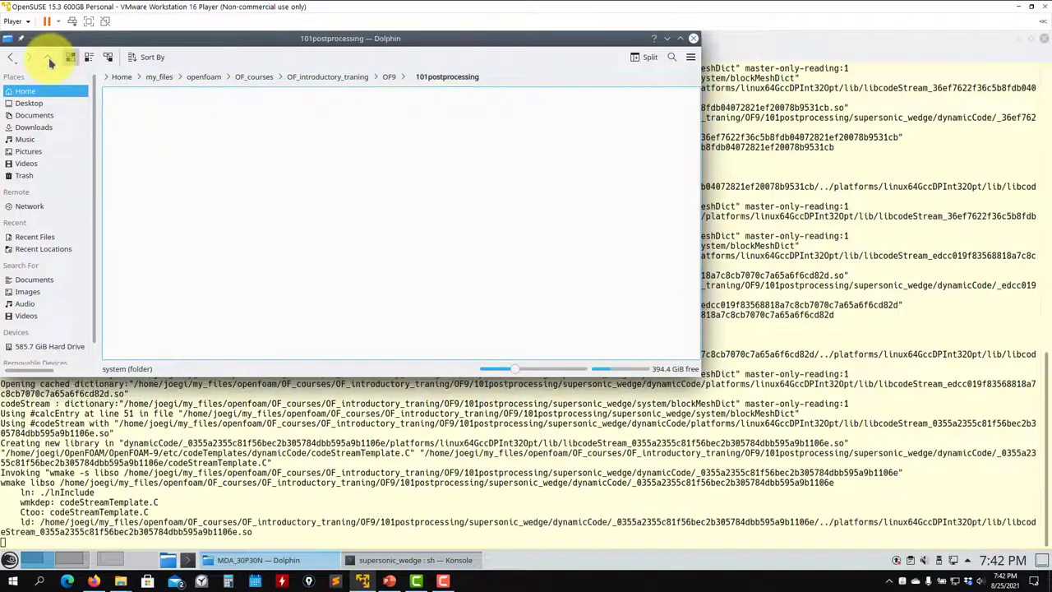
{"action": "left_click", "coordinate": [199, 111]}
{"action": "left_click", "coordinate": [387, 115]}
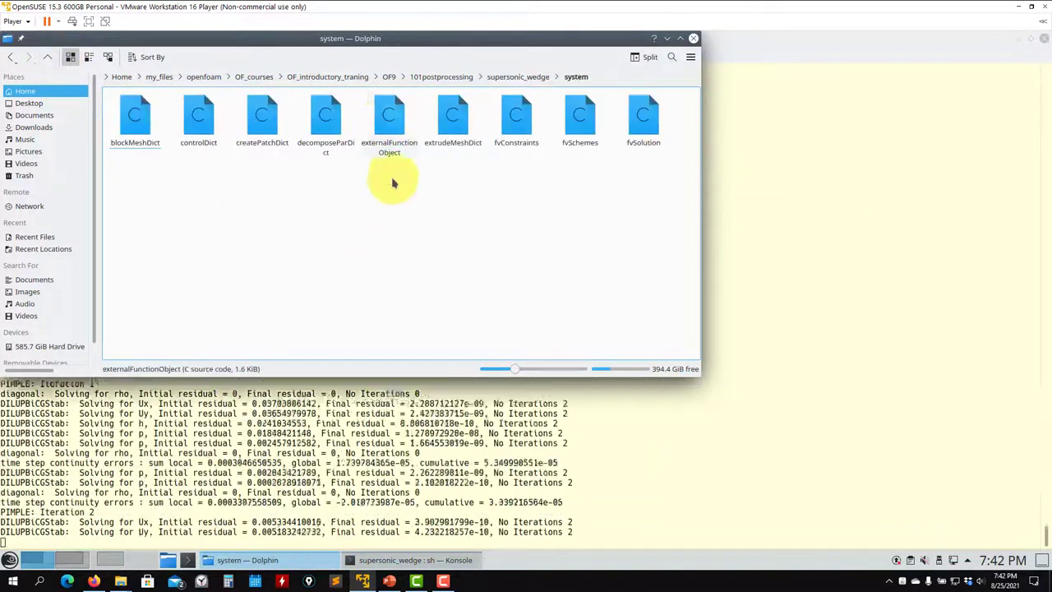
{"action": "right_click", "coordinate": [202, 119]}
Open controlDict in Kate and read through its volFieldValue min/max function objects
{"action": "mouse_move", "coordinate": [257, 142]}
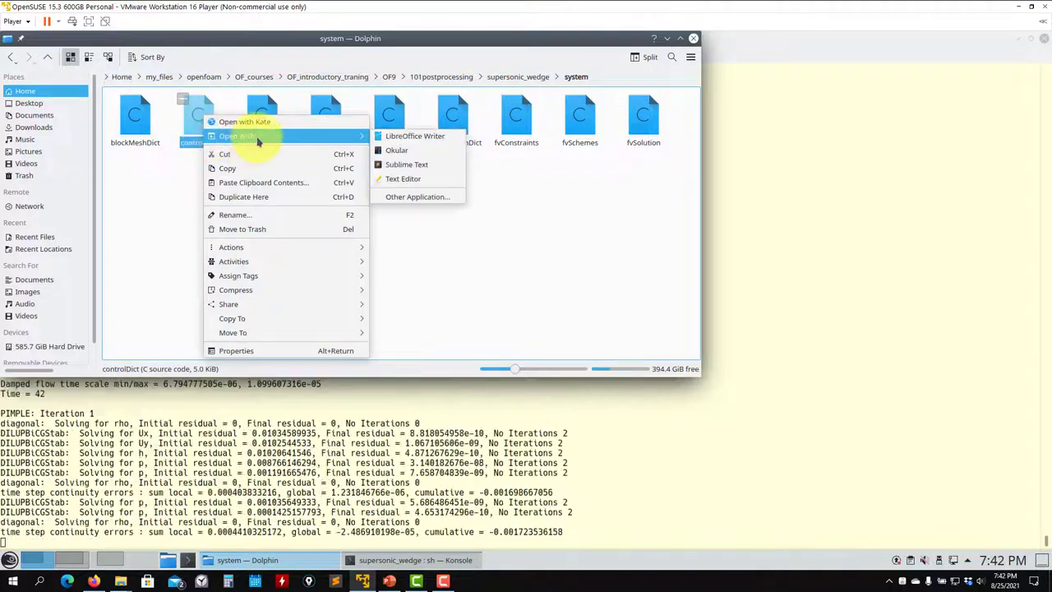
{"action": "left_click", "coordinate": [404, 179]}
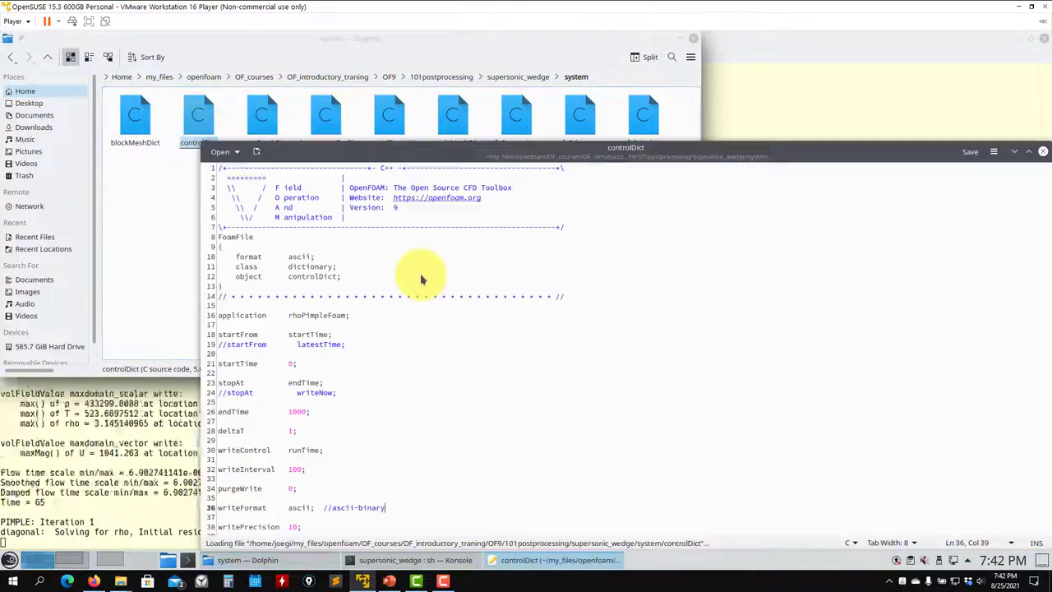
{"action": "scroll", "coordinate": [421, 280], "scroll_direction": "down", "scroll_amount": 20}
{"action": "scroll", "coordinate": [421, 278], "scroll_direction": "down", "scroll_amount": 17}
{"action": "scroll", "coordinate": [421, 282], "scroll_direction": "down", "scroll_amount": 1}
{"action": "scroll", "coordinate": [421, 281], "scroll_direction": "up", "scroll_amount": 20}
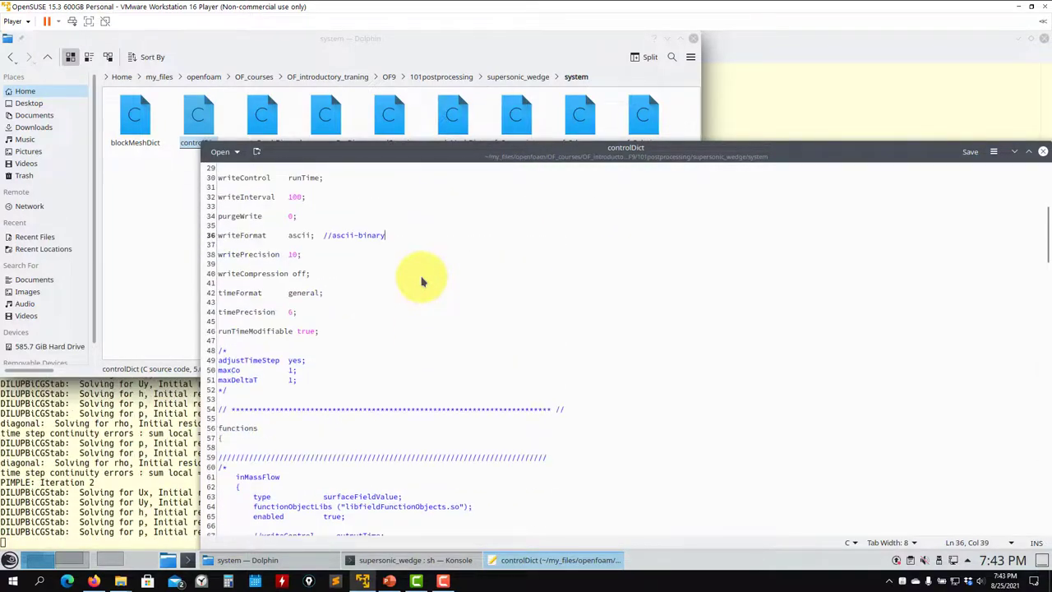
{"action": "scroll", "coordinate": [421, 282], "scroll_direction": "down", "scroll_amount": 10}
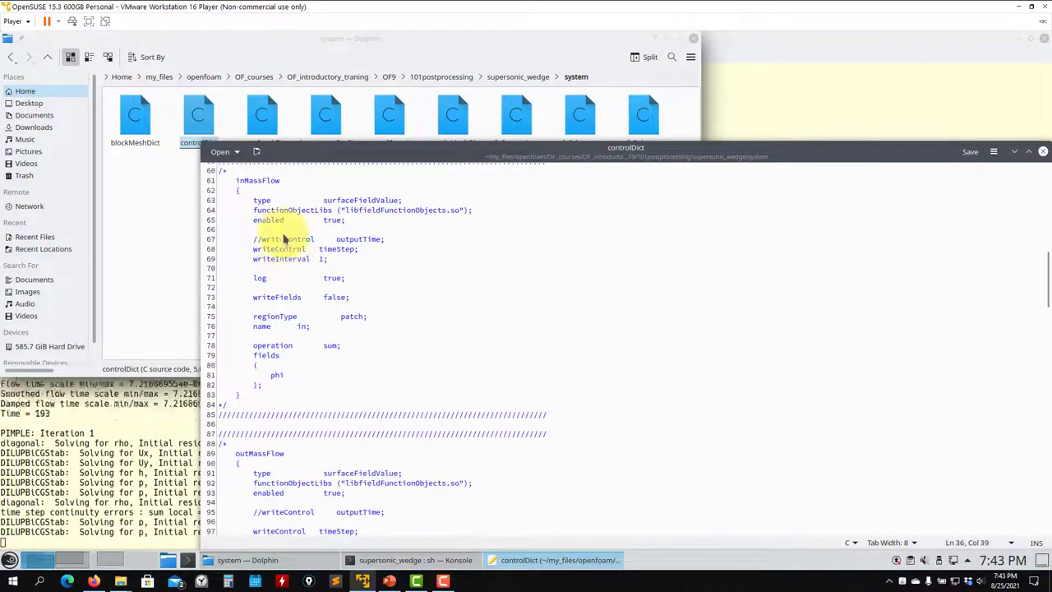
{"action": "scroll", "coordinate": [278, 217], "scroll_direction": "down", "scroll_amount": 7}
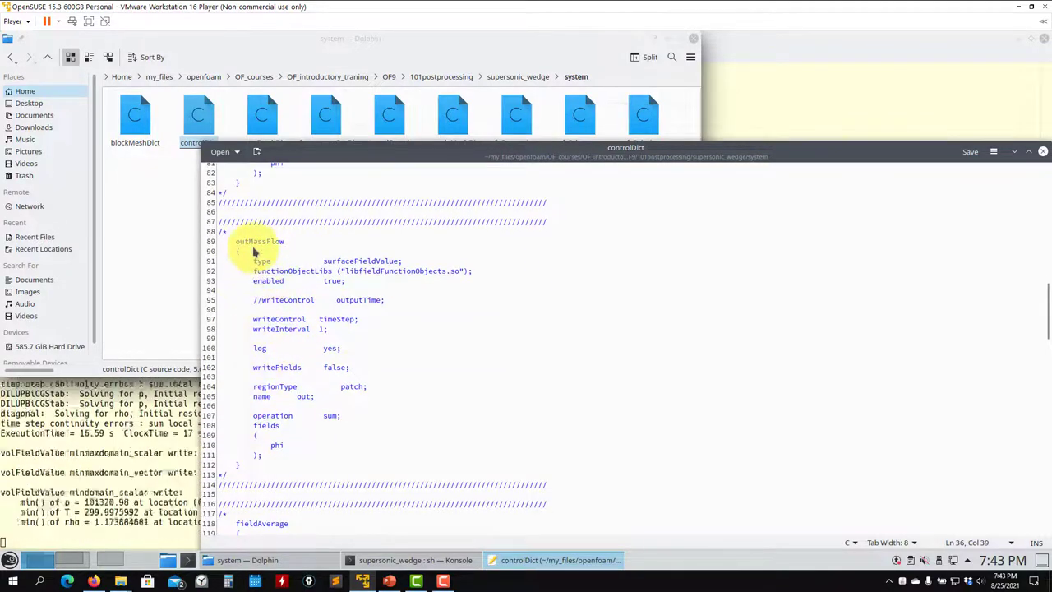
{"action": "scroll", "coordinate": [255, 260], "scroll_direction": "down", "scroll_amount": 5}
{"action": "scroll", "coordinate": [258, 265], "scroll_direction": "down", "scroll_amount": 14}
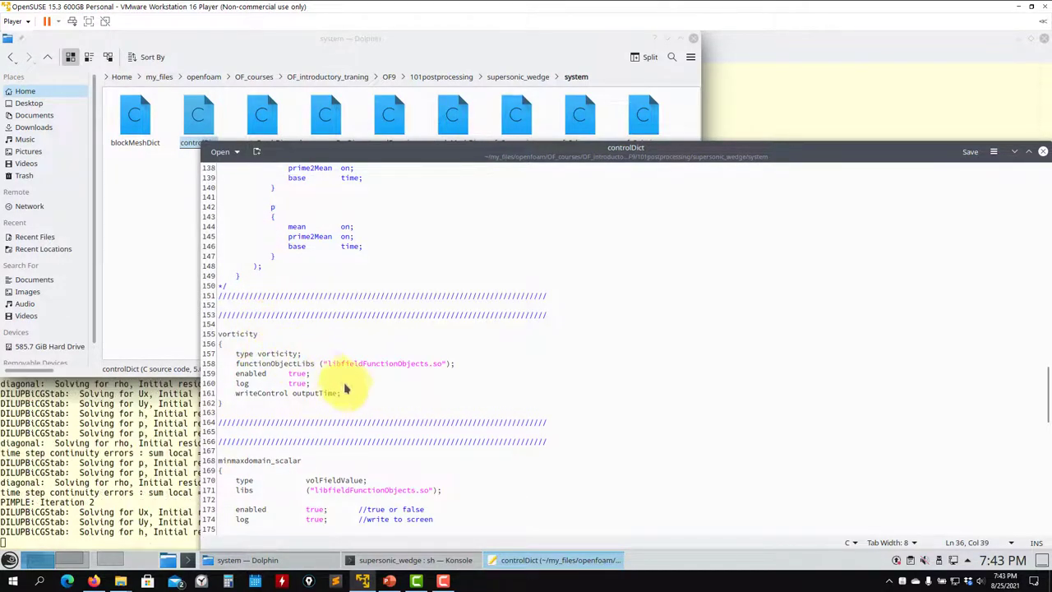
{"action": "left_click_drag", "start_coordinate": [362, 400], "coordinate": [220, 354]}
{"action": "scroll", "coordinate": [372, 354], "scroll_direction": "down", "scroll_amount": 9}
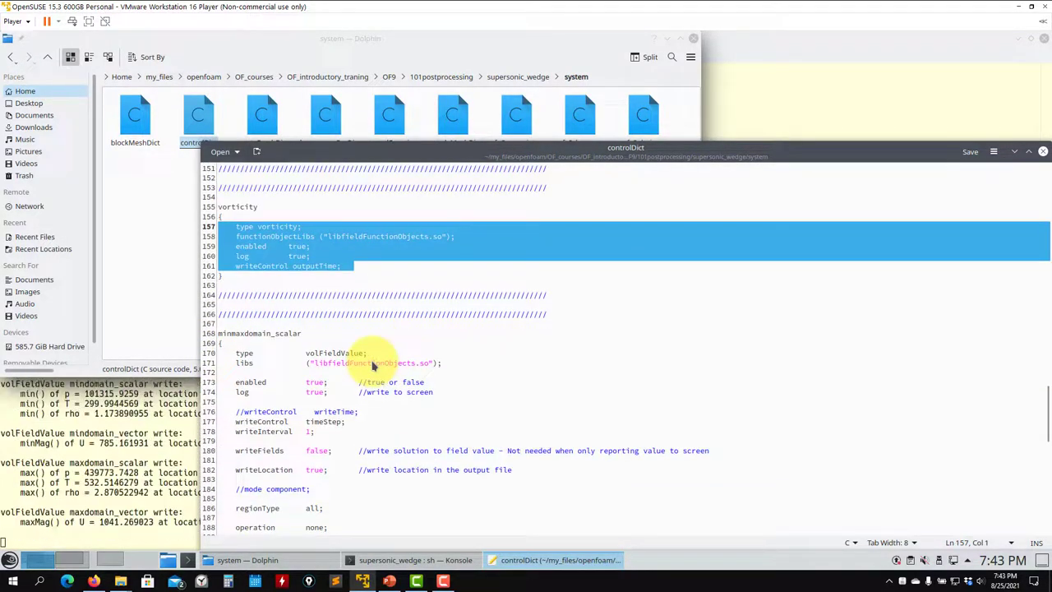
{"action": "scroll", "coordinate": [329, 298], "scroll_direction": "down", "scroll_amount": 5}
Check the running solver output, then review the rest of controlDict
{"action": "left_click", "coordinate": [89, 501]}
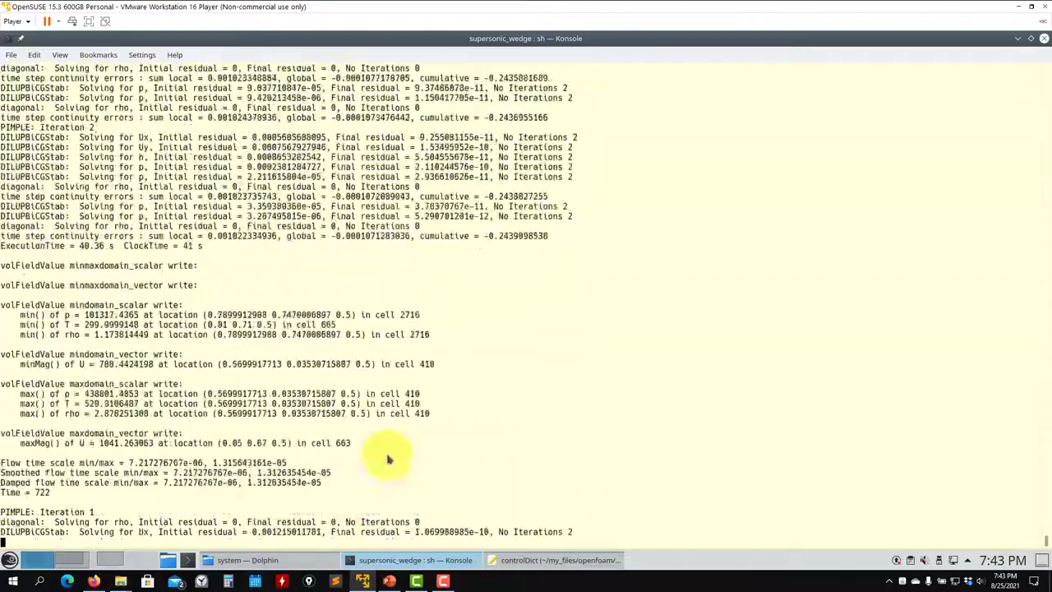
{"action": "left_click", "coordinate": [555, 562]}
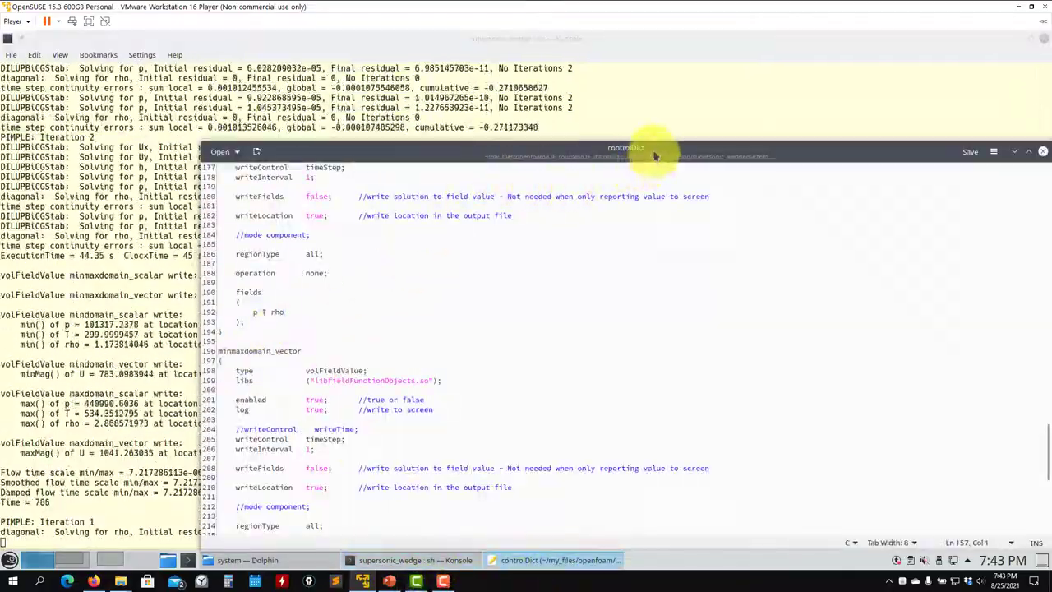
{"action": "left_click_drag", "start_coordinate": [656, 155], "coordinate": [634, 69]}
{"action": "scroll", "coordinate": [473, 271], "scroll_direction": "down", "scroll_amount": 1}
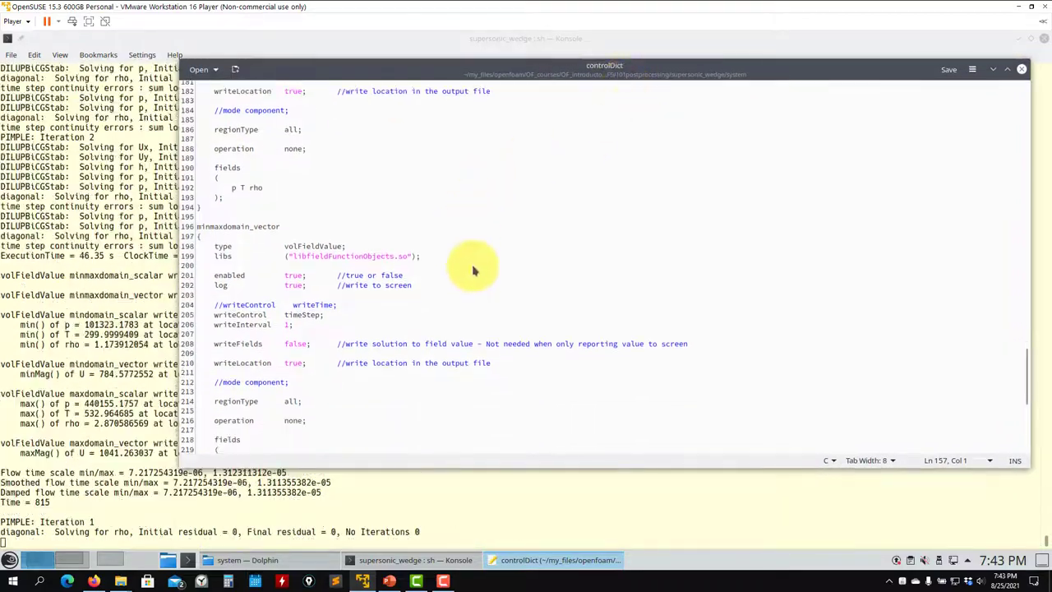
{"action": "scroll", "coordinate": [473, 271], "scroll_direction": "down", "scroll_amount": 2}
{"action": "scroll", "coordinate": [466, 270], "scroll_direction": "down", "scroll_amount": 5}
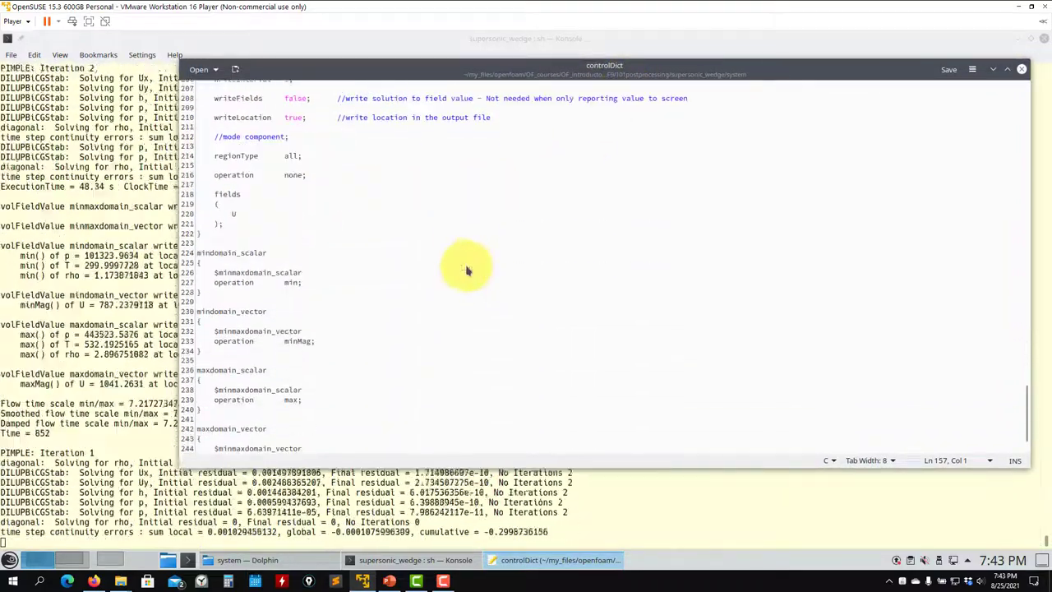
{"action": "scroll", "coordinate": [349, 351], "scroll_direction": "up", "scroll_amount": 3}
{"action": "scroll", "coordinate": [348, 351], "scroll_direction": "up", "scroll_amount": 4}
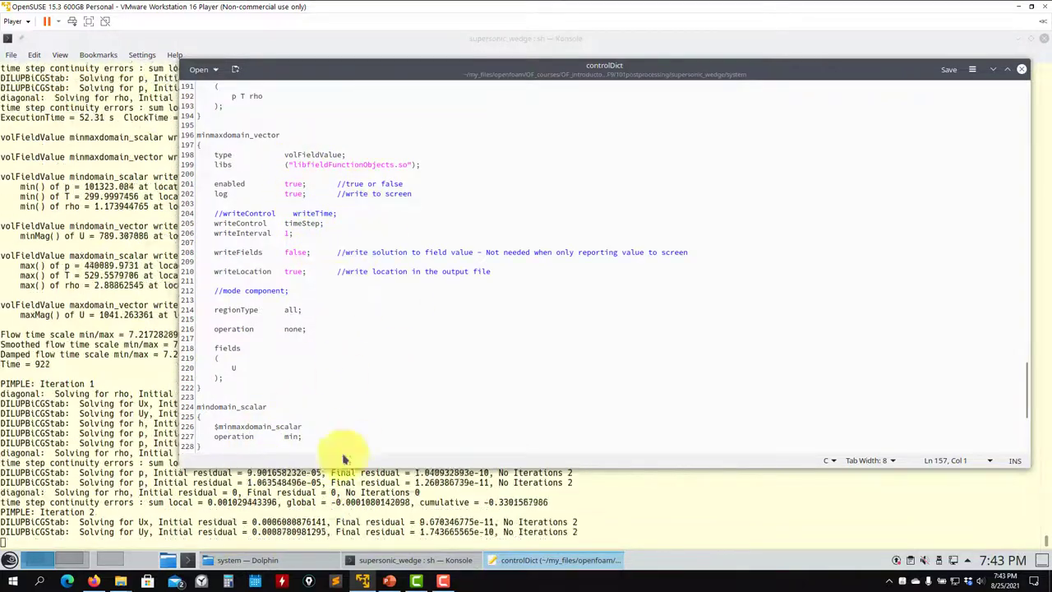
{"action": "left_click", "coordinate": [285, 564]}
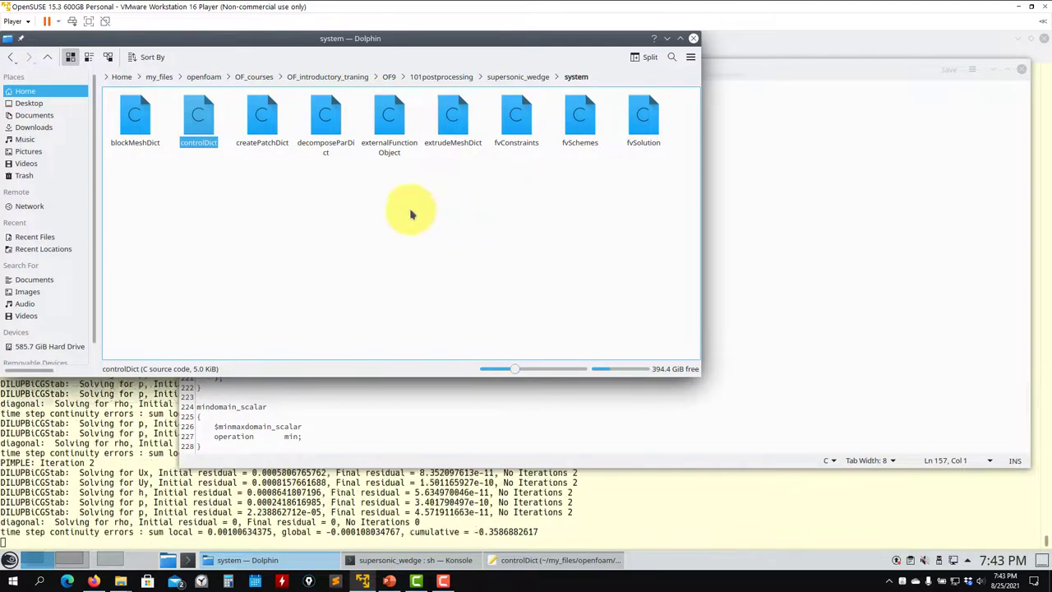
Open externalFunctionObject in Kate and inspect its grad settings: field rho, result gradient_rho, libfieldFunctionObjects
{"action": "left_click_drag", "start_coordinate": [389, 119], "coordinate": [841, 237]}
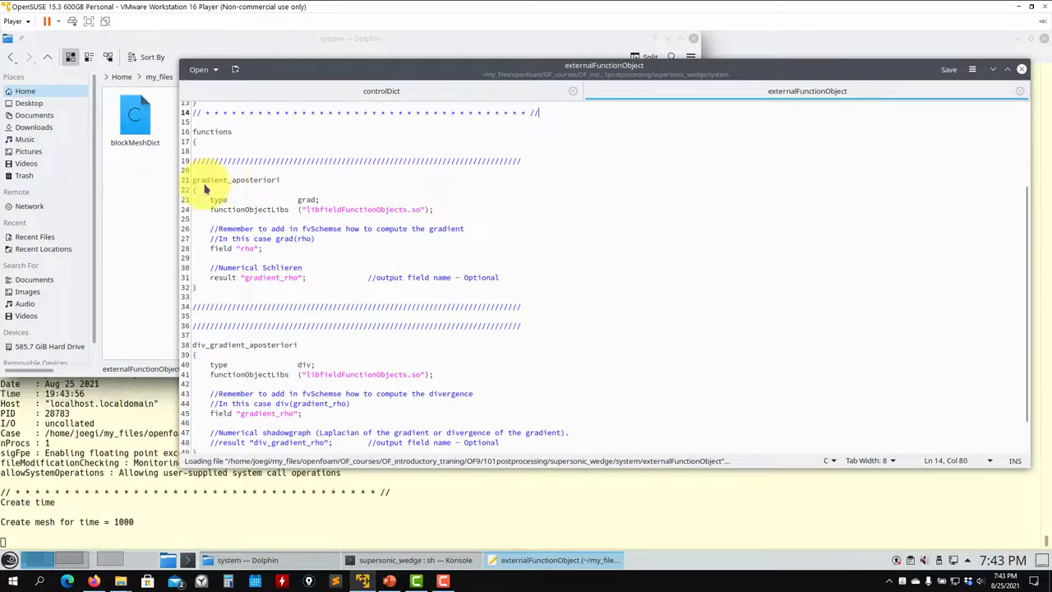
{"action": "double_click", "coordinate": [215, 180]}
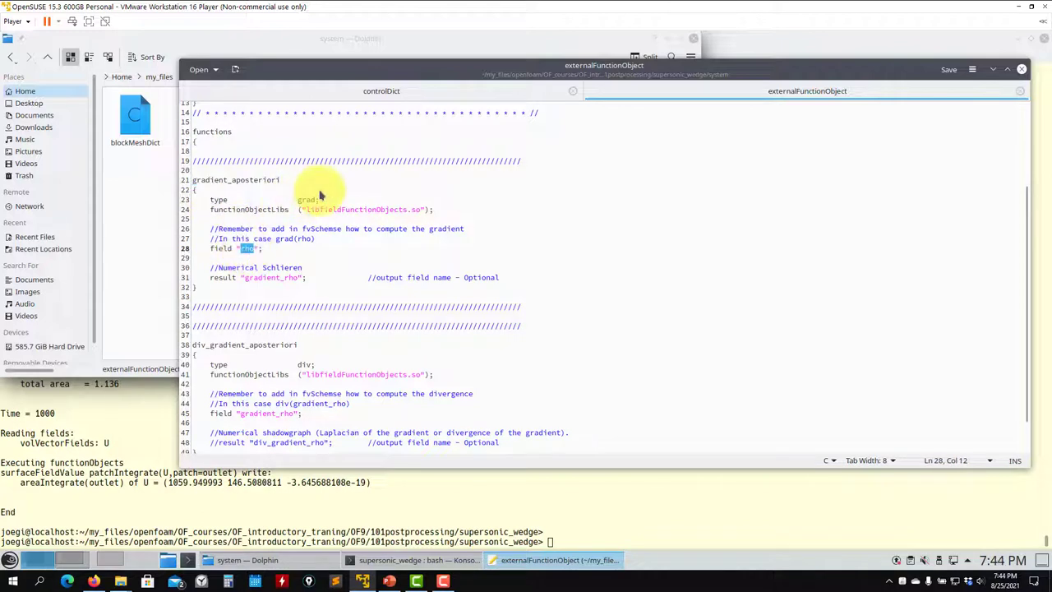
{"action": "left_click_drag", "start_coordinate": [207, 202], "coordinate": [279, 201]}
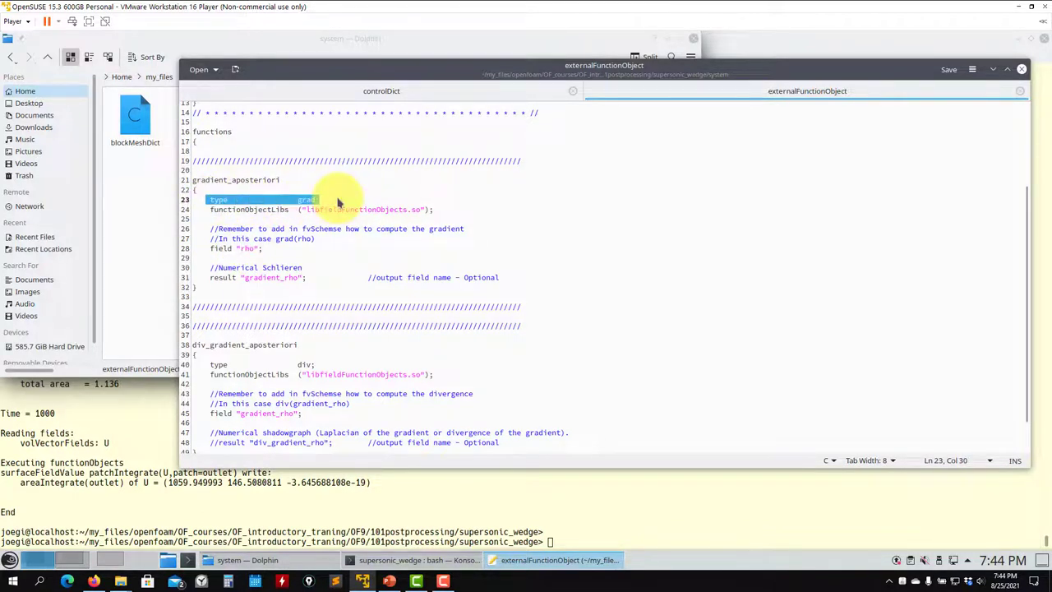
{"action": "double_click", "coordinate": [335, 211]}
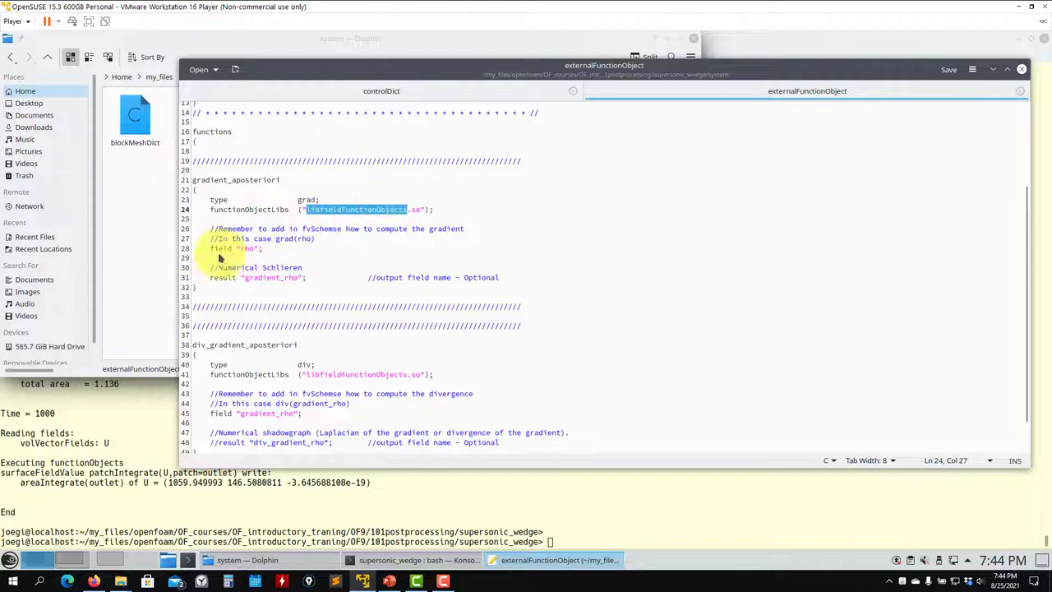
{"action": "left_click_drag", "start_coordinate": [210, 253], "coordinate": [280, 253]}
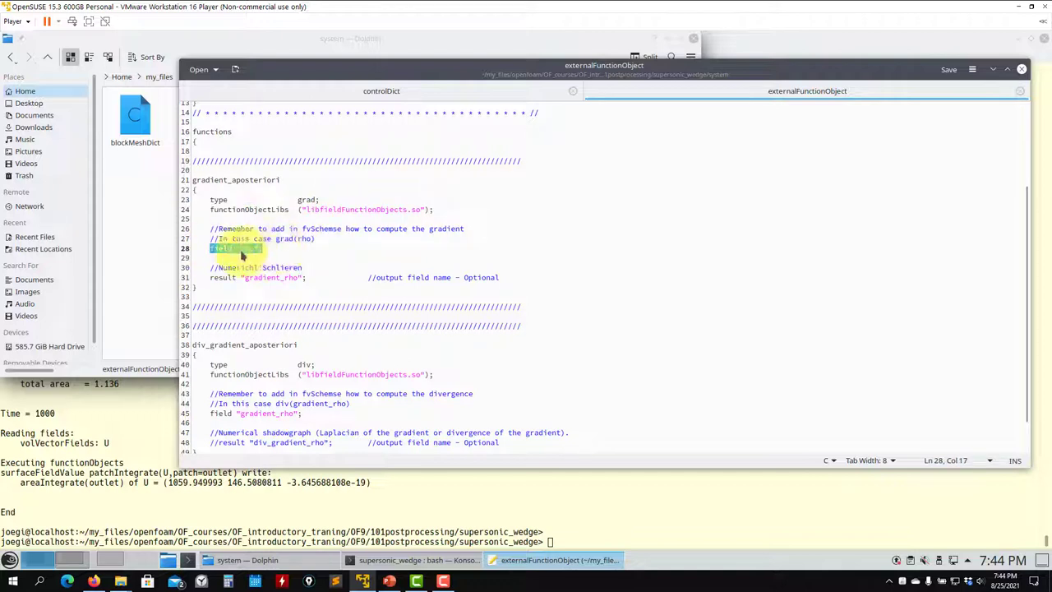
{"action": "left_click_drag", "start_coordinate": [208, 279], "coordinate": [306, 281]}
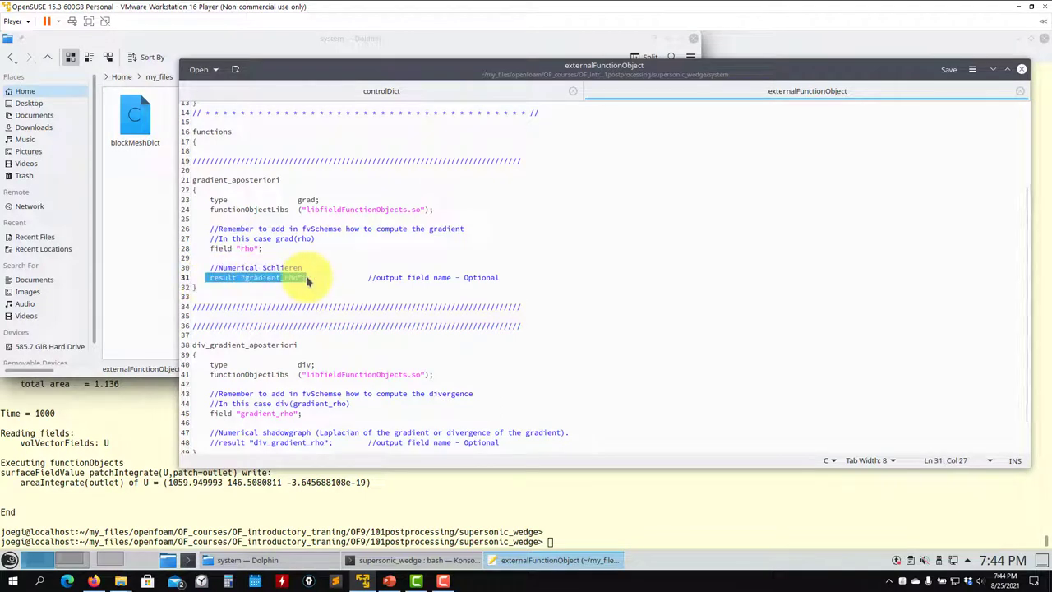
{"action": "left_click_drag", "start_coordinate": [209, 282], "coordinate": [304, 281]}
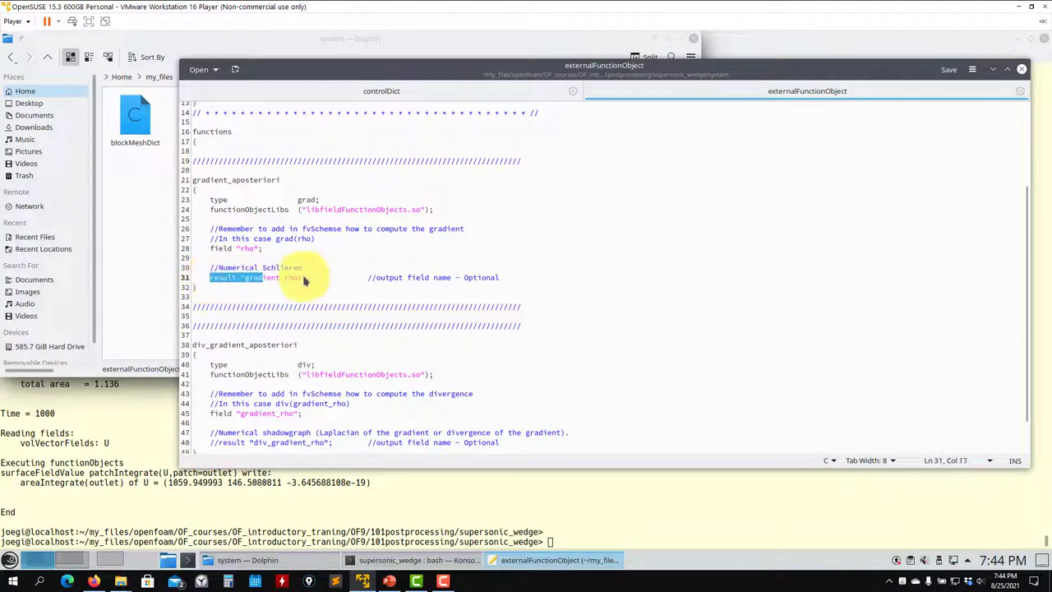
{"action": "left_click", "coordinate": [280, 278]}
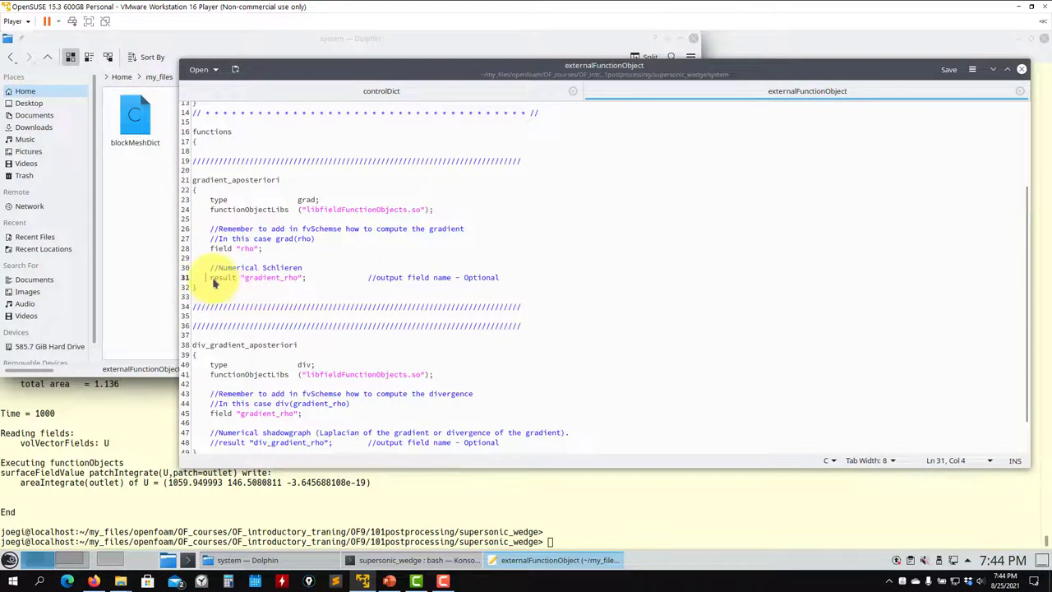
{"action": "left_click_drag", "start_coordinate": [211, 280], "coordinate": [321, 283]}
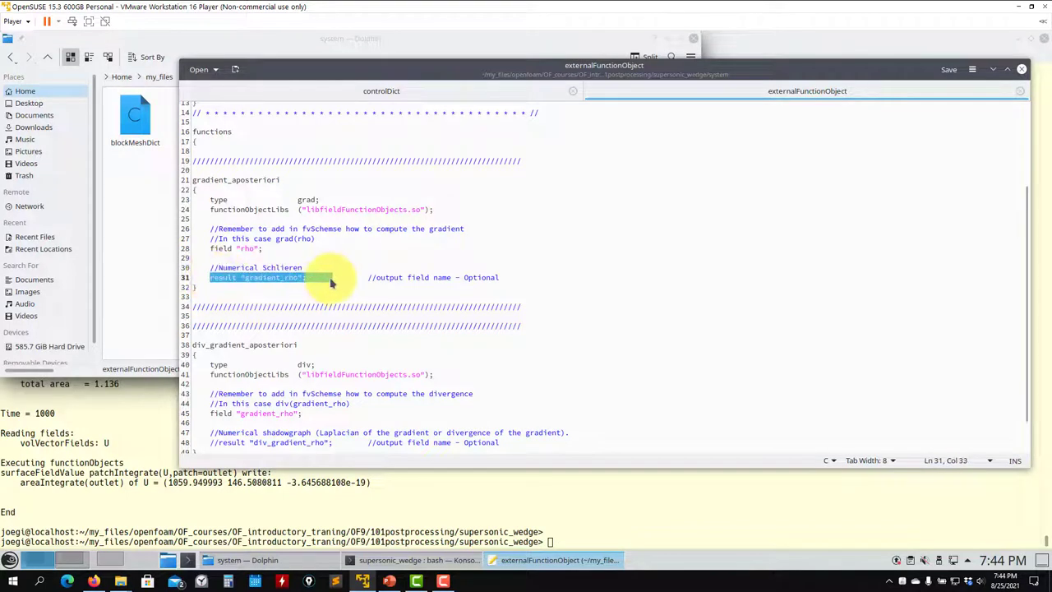
{"action": "scroll", "coordinate": [344, 324], "scroll_direction": "down", "scroll_amount": 1}
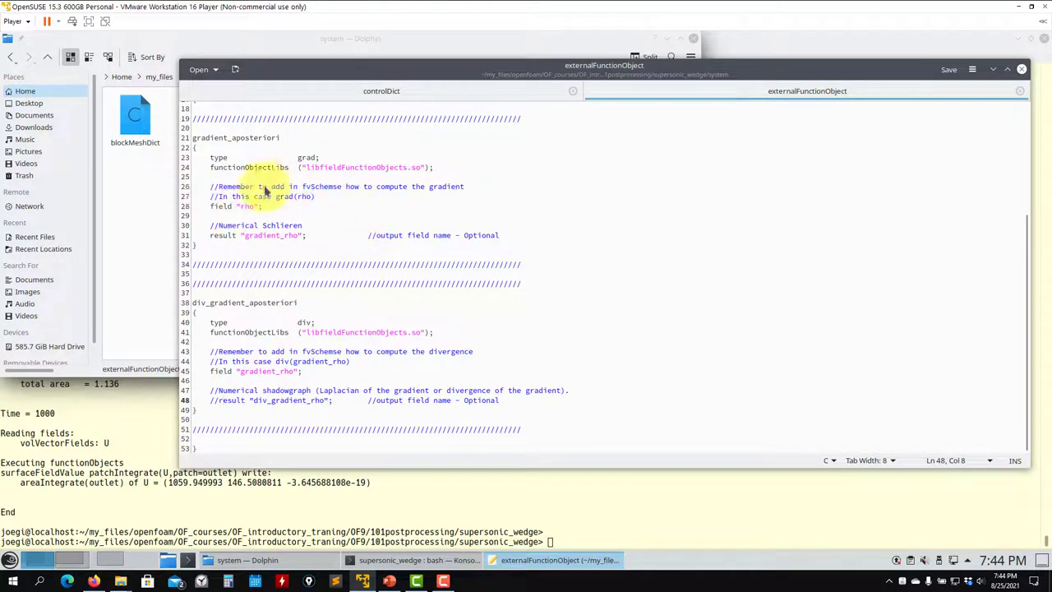
{"action": "left_click", "coordinate": [158, 254]}
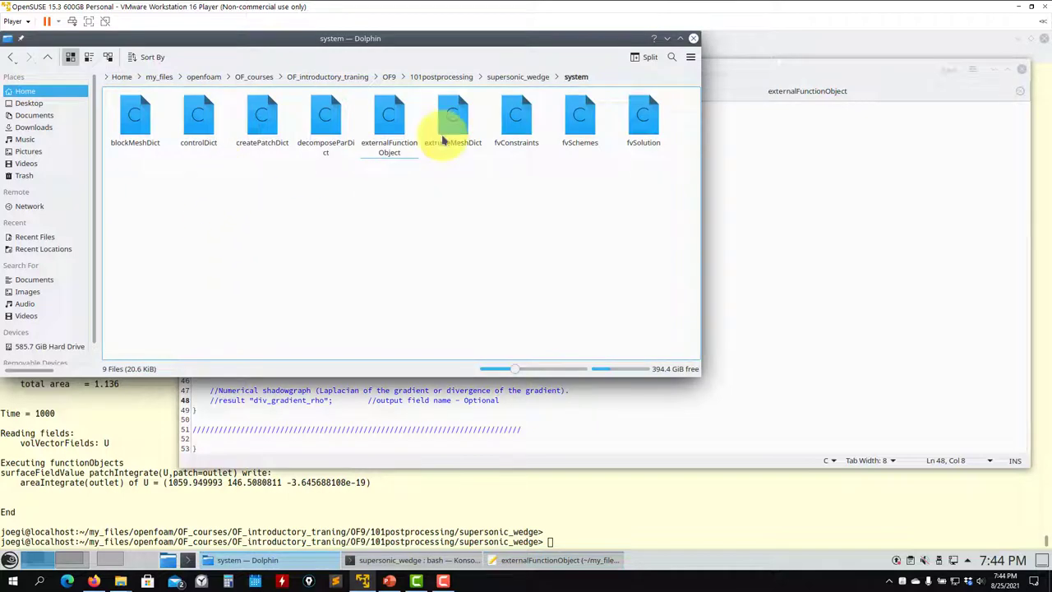
Open fvSchemes and review the grad(rho) scheme and the div entries
{"action": "double_click", "coordinate": [584, 127]}
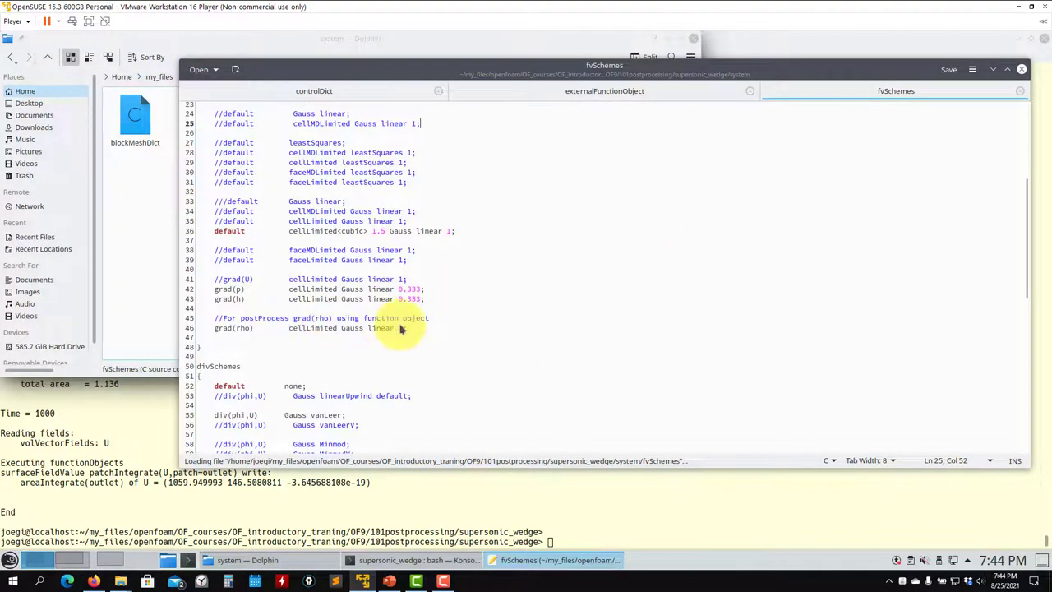
{"action": "left_click_drag", "start_coordinate": [423, 329], "coordinate": [212, 333]}
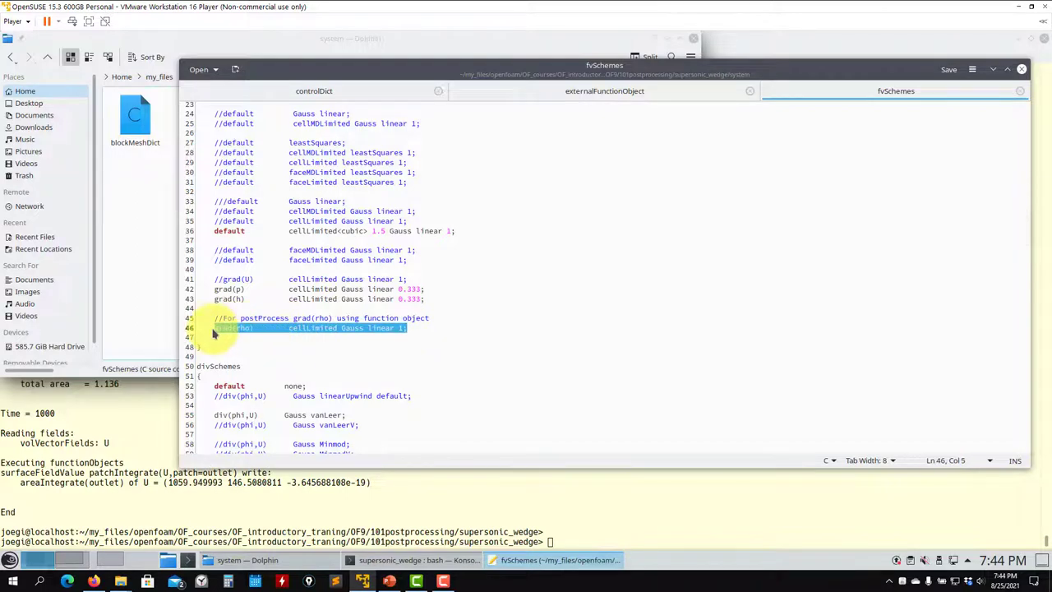
{"action": "scroll", "coordinate": [255, 329], "scroll_direction": "down", "scroll_amount": 10}
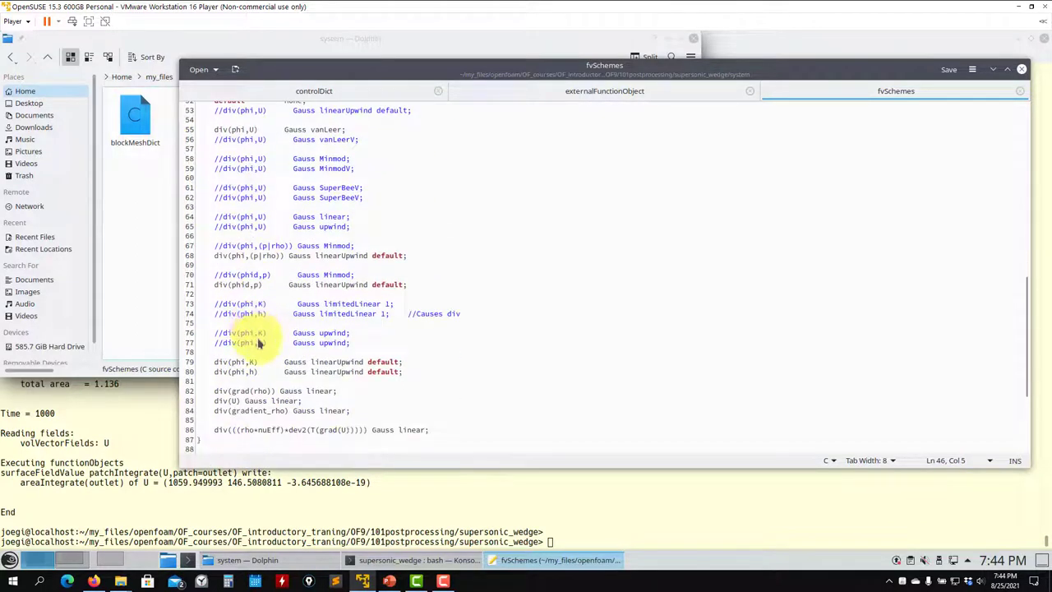
{"action": "scroll", "coordinate": [258, 342], "scroll_direction": "down", "scroll_amount": 2}
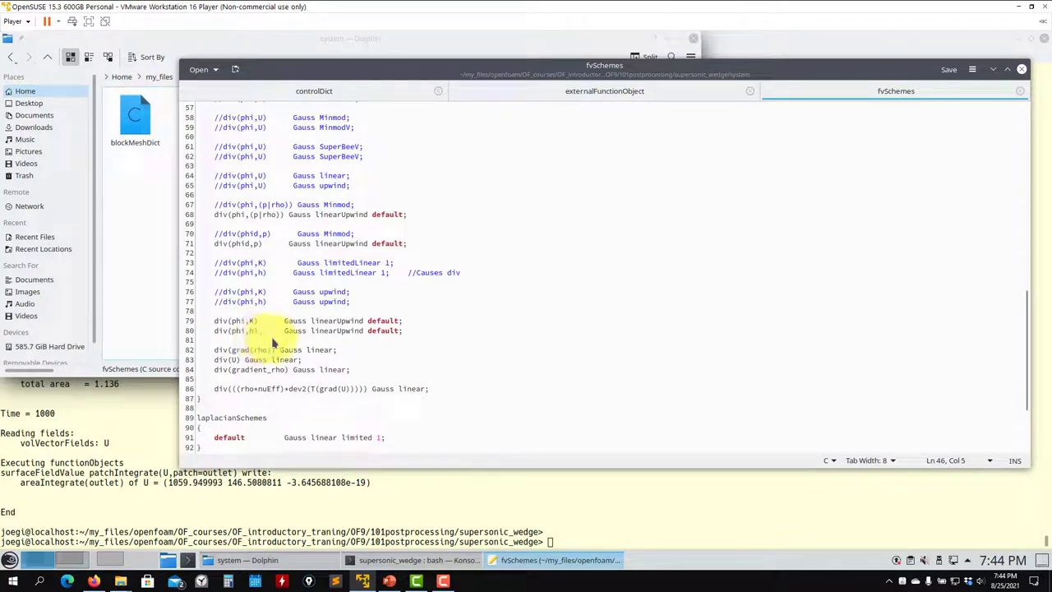
{"action": "scroll", "coordinate": [275, 344], "scroll_direction": "up", "scroll_amount": 4}
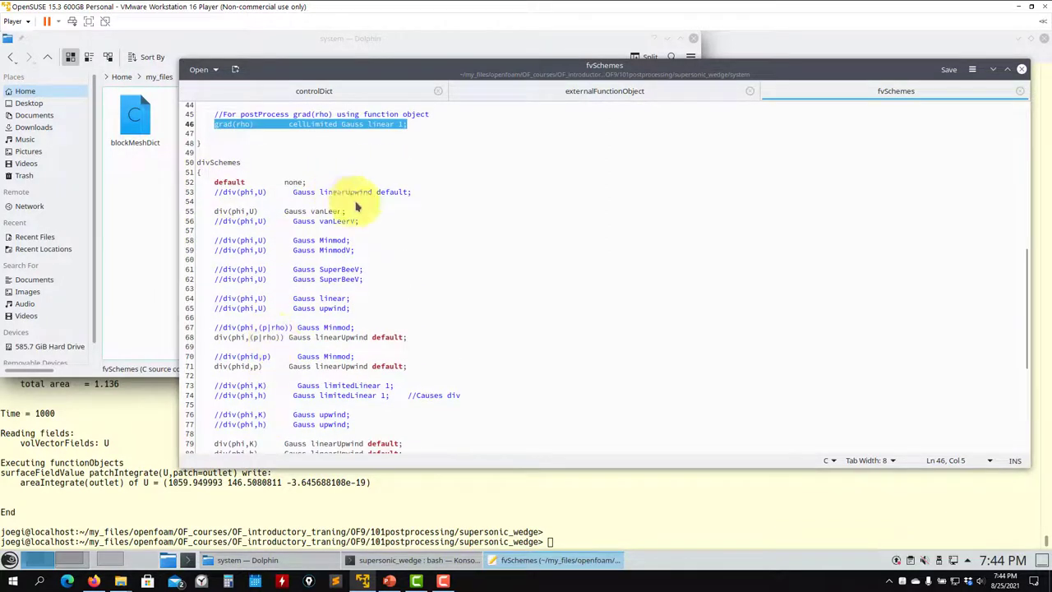
{"action": "scroll", "coordinate": [309, 247], "scroll_direction": "down", "scroll_amount": 4}
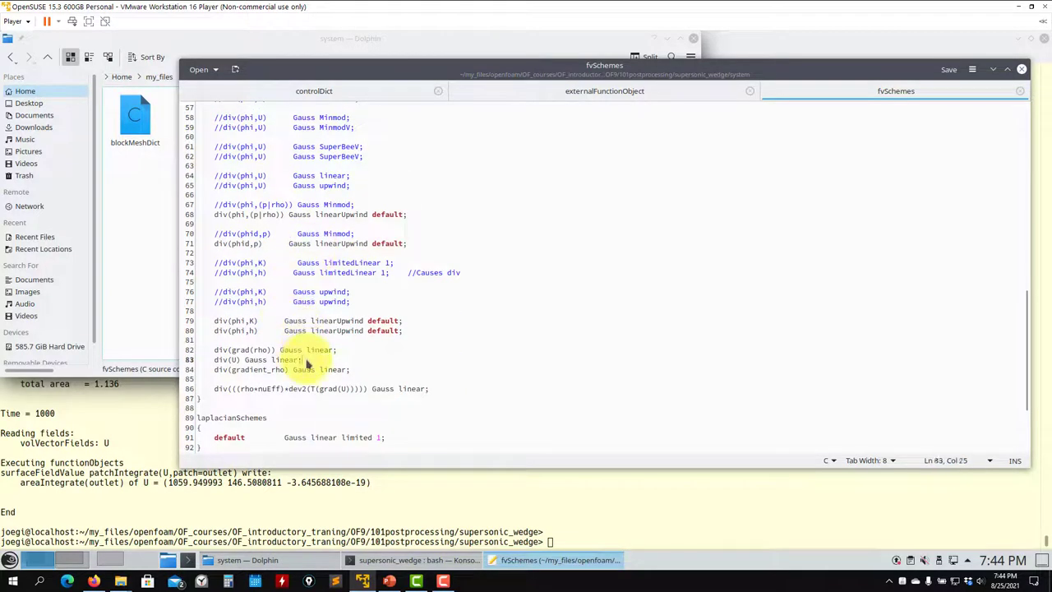
Separate div(grad(rho)), div(U) and div(gradient_rho) with blank lines, save, and close fvSchemes
{"action": "left_click_drag", "start_coordinate": [306, 362], "coordinate": [200, 363]}
{"action": "left_click", "coordinate": [343, 351]}
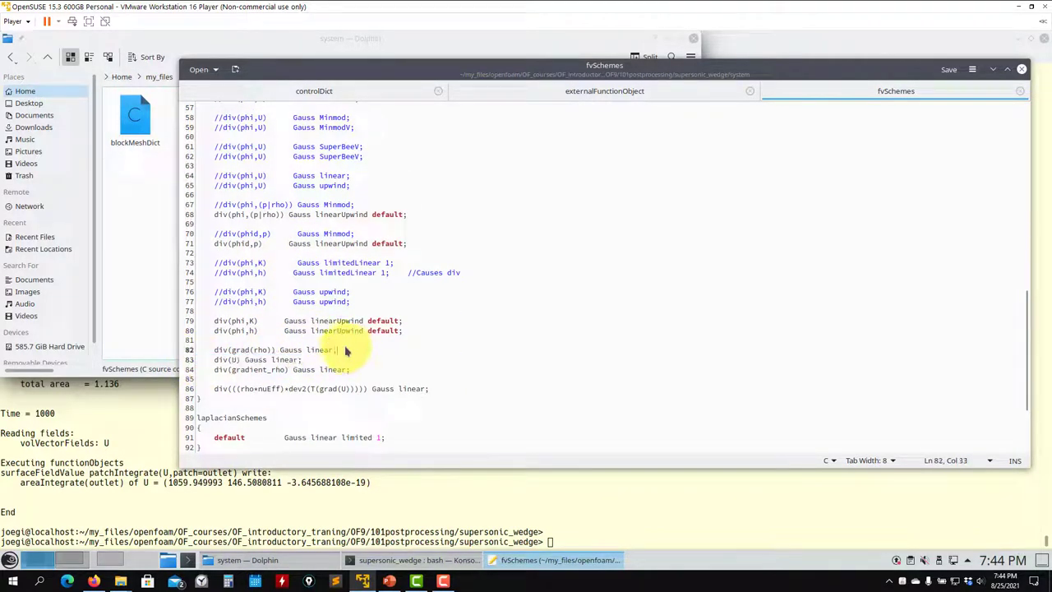
{"action": "key", "text": "Return"}
{"action": "key", "text": "Return"}
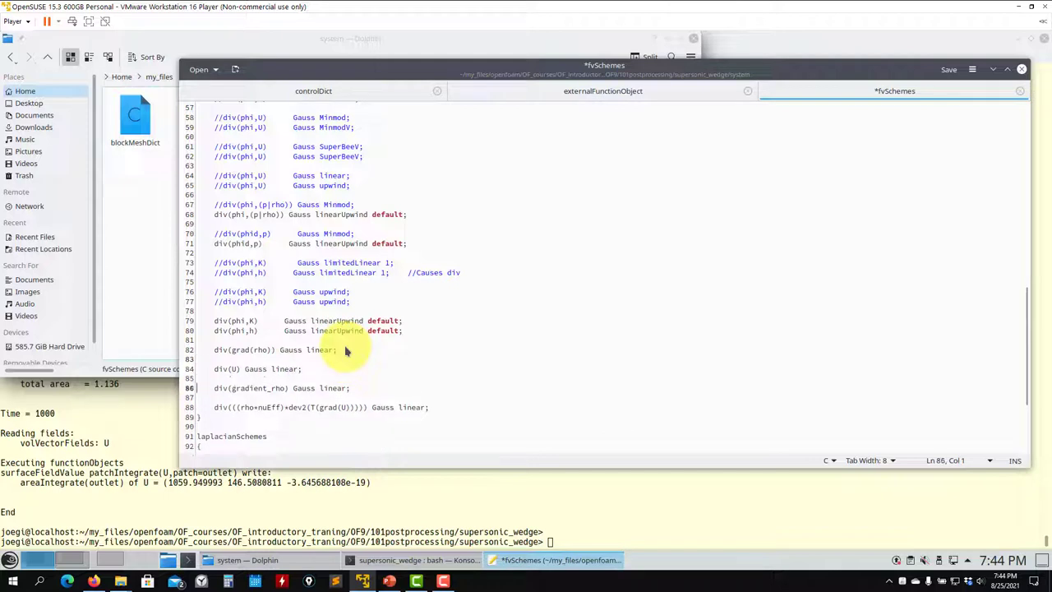
{"action": "left_click_drag", "start_coordinate": [352, 389], "coordinate": [175, 370]}
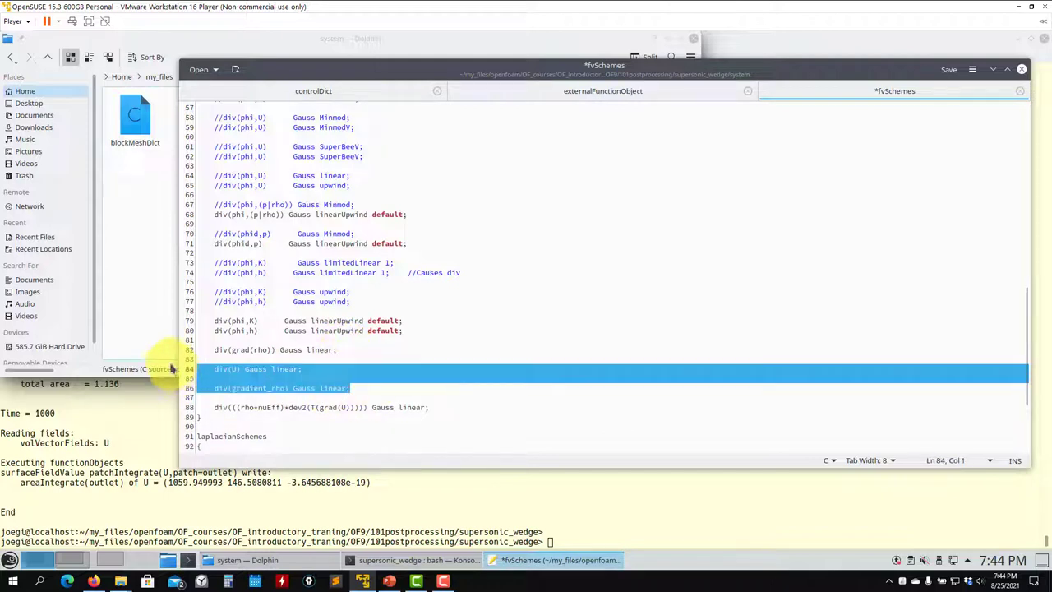
{"action": "key", "text": "ctrl+s"}
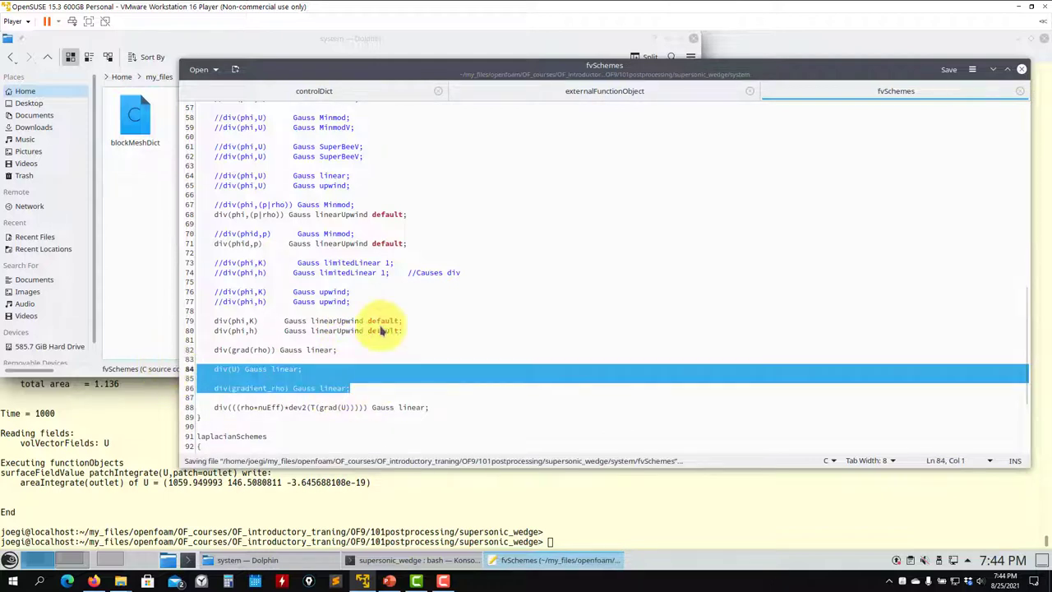
{"action": "scroll", "coordinate": [383, 329], "scroll_direction": "down", "scroll_amount": 5}
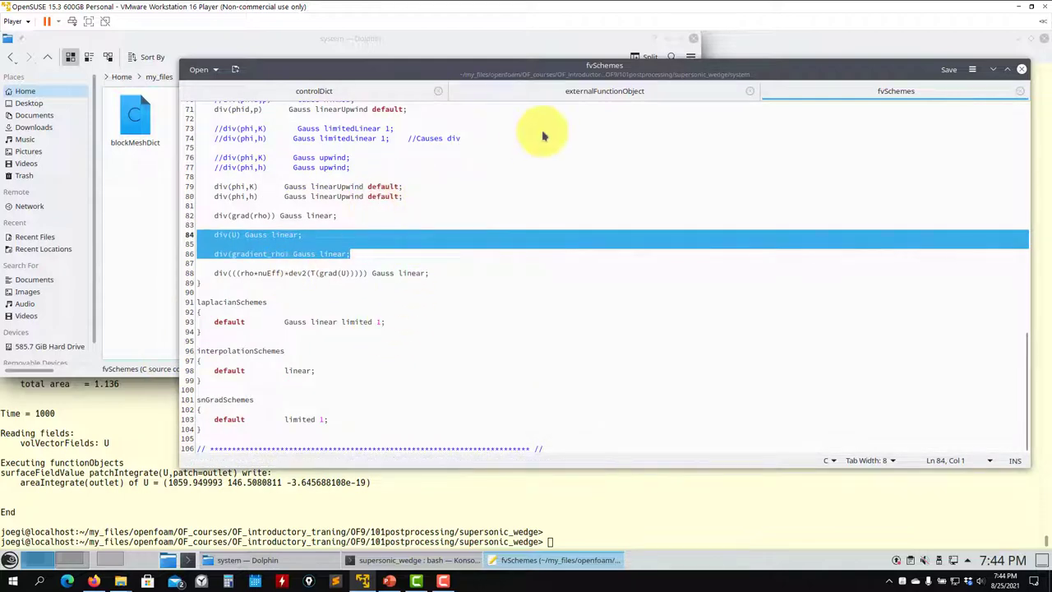
{"action": "scroll", "coordinate": [427, 201], "scroll_direction": "up", "scroll_amount": 3}
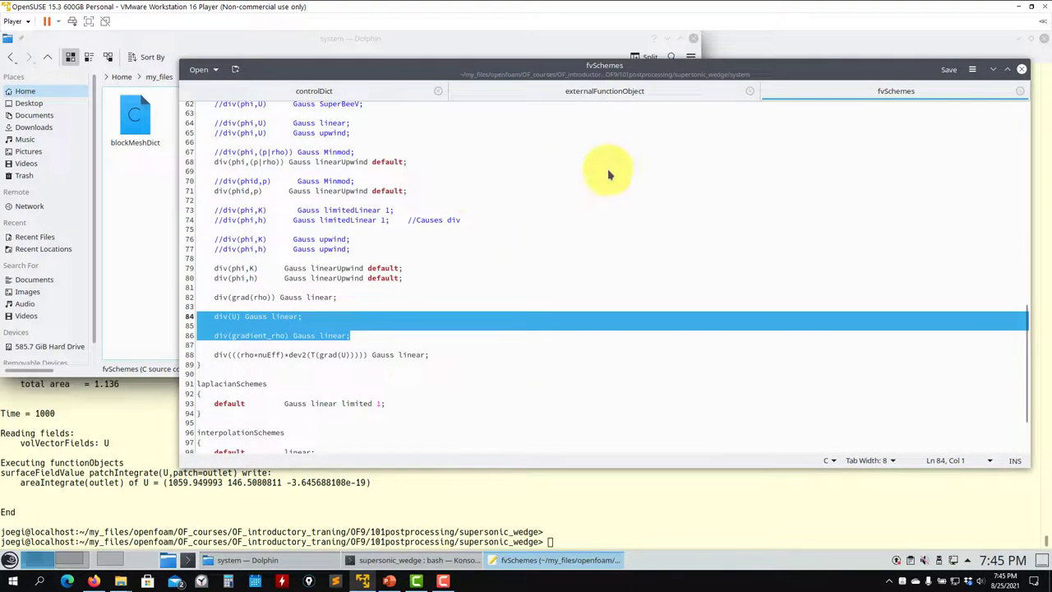
{"action": "left_click", "coordinate": [1019, 93]}
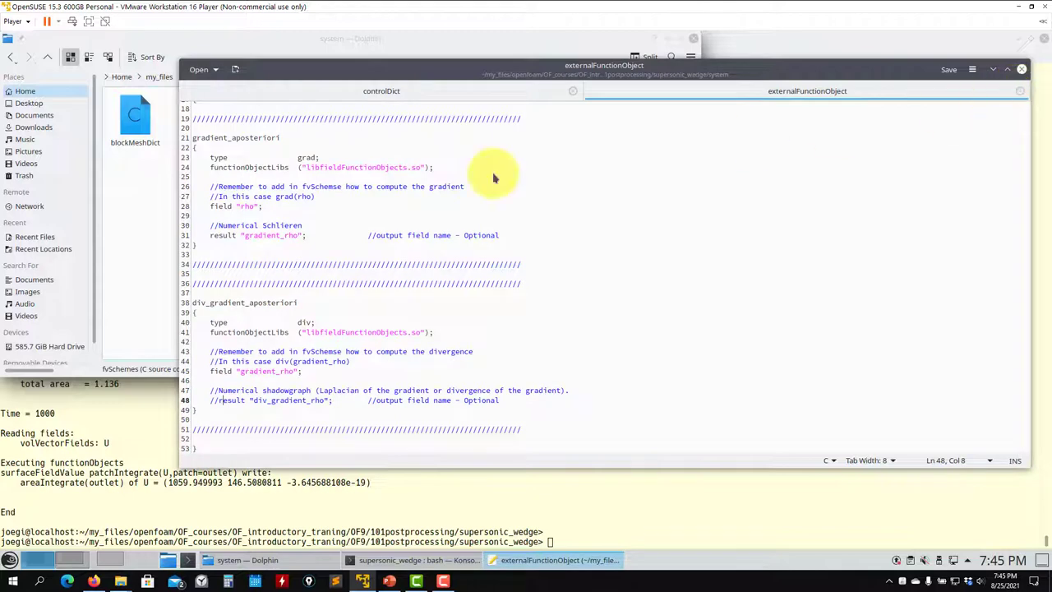
Reopen fvSchemes in Kate and launch paraFoam from the case terminal
{"action": "left_click", "coordinate": [148, 271]}
{"action": "left_click_drag", "start_coordinate": [575, 125], "coordinate": [810, 206]}
{"action": "left_click", "coordinate": [74, 411]}
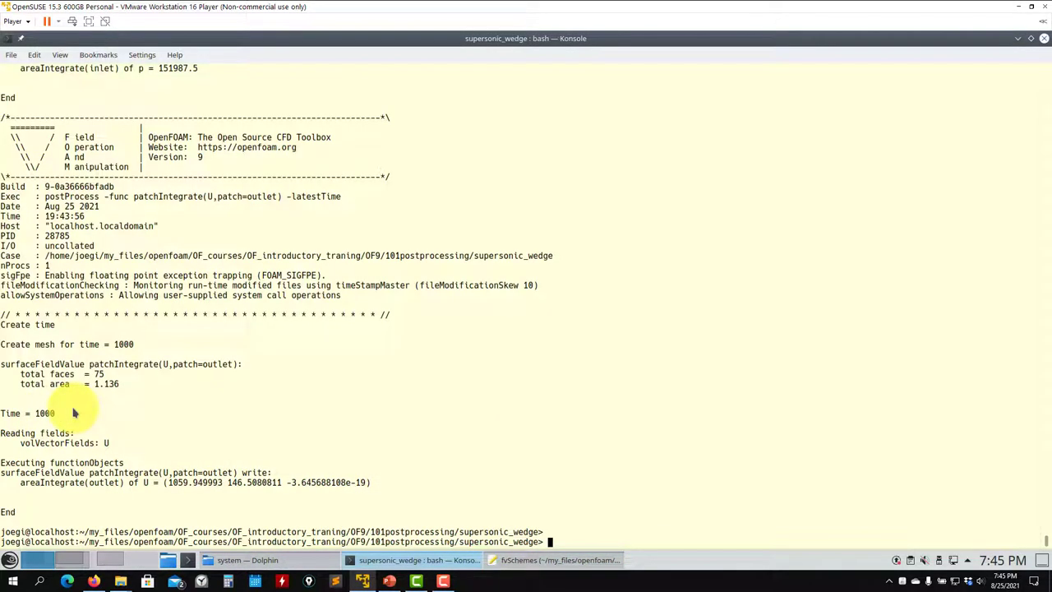
{"action": "type", "text": "paraFoam"}
{"action": "key", "text": "Return"}
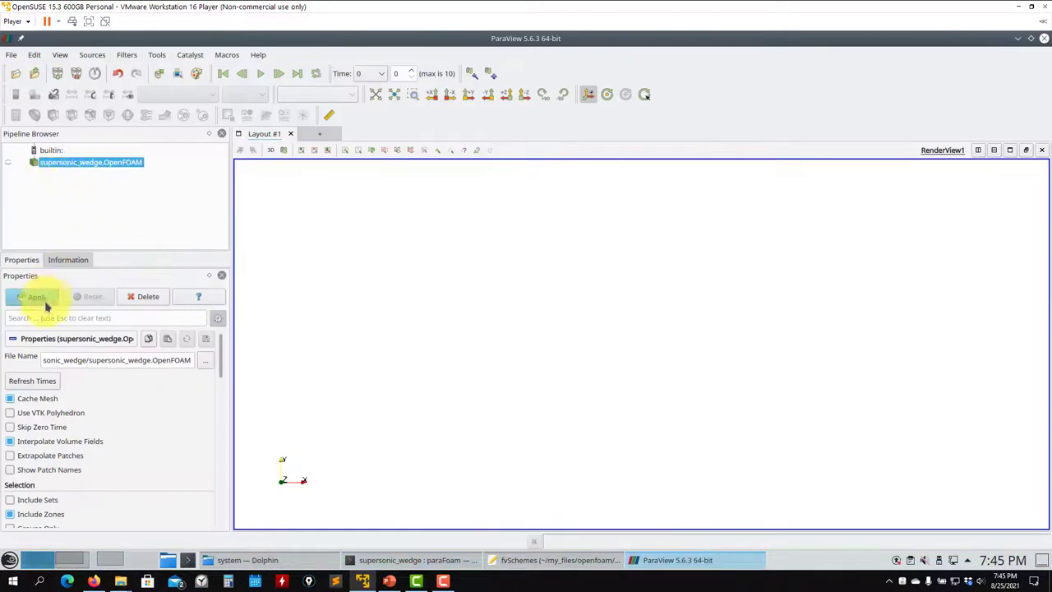
Apply the supersonic_wedge reader and colour the wedge by U at final time 1000
{"action": "left_click", "coordinate": [37, 296]}
{"action": "left_click", "coordinate": [206, 94]}
{"action": "left_click", "coordinate": [353, 337]}
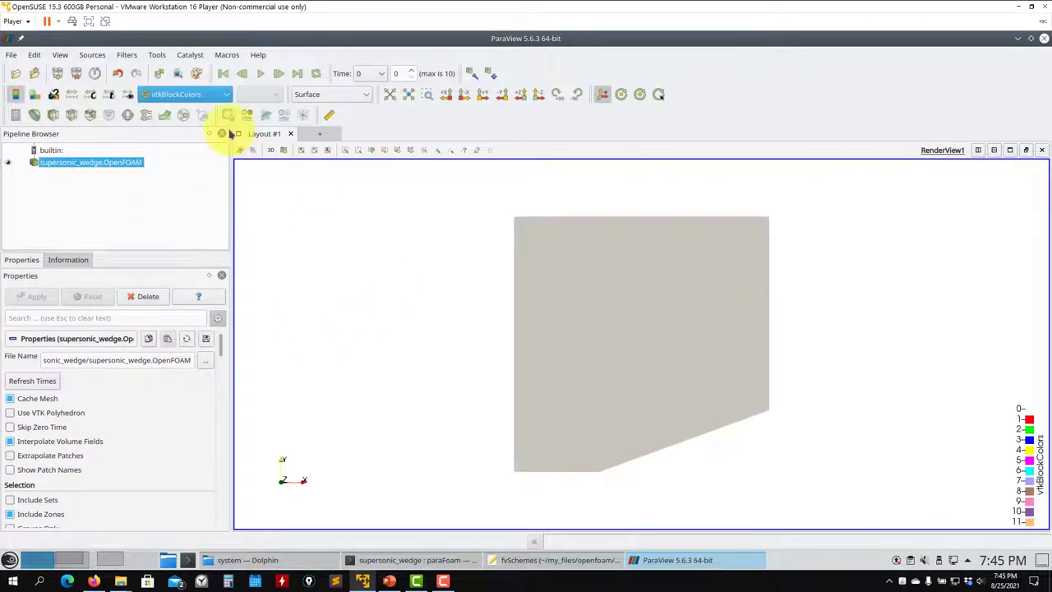
{"action": "left_click", "coordinate": [200, 97]}
{"action": "left_click", "coordinate": [206, 119]}
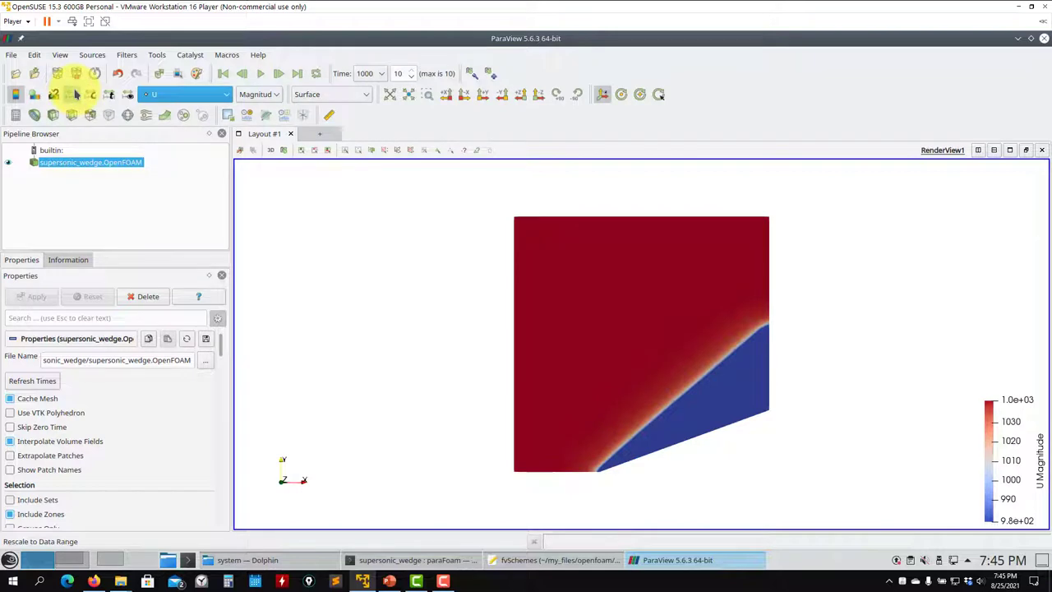
{"action": "scroll", "coordinate": [554, 285], "scroll_direction": "up", "scroll_amount": 4}
{"action": "scroll", "coordinate": [570, 326], "scroll_direction": "down", "scroll_amount": 5}
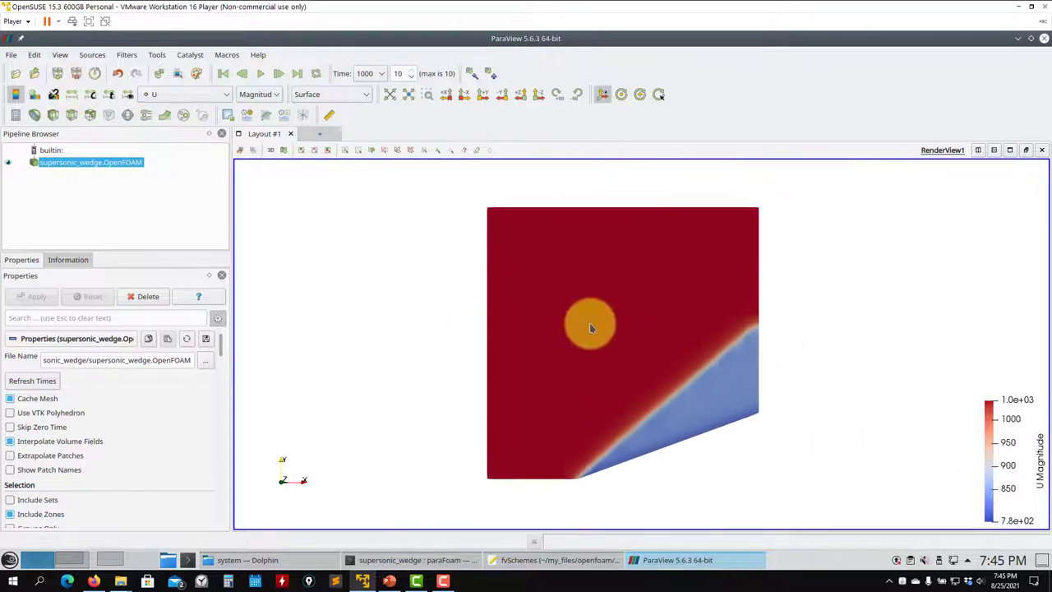
{"action": "scroll", "coordinate": [222, 354], "scroll_direction": "down", "scroll_amount": 6}
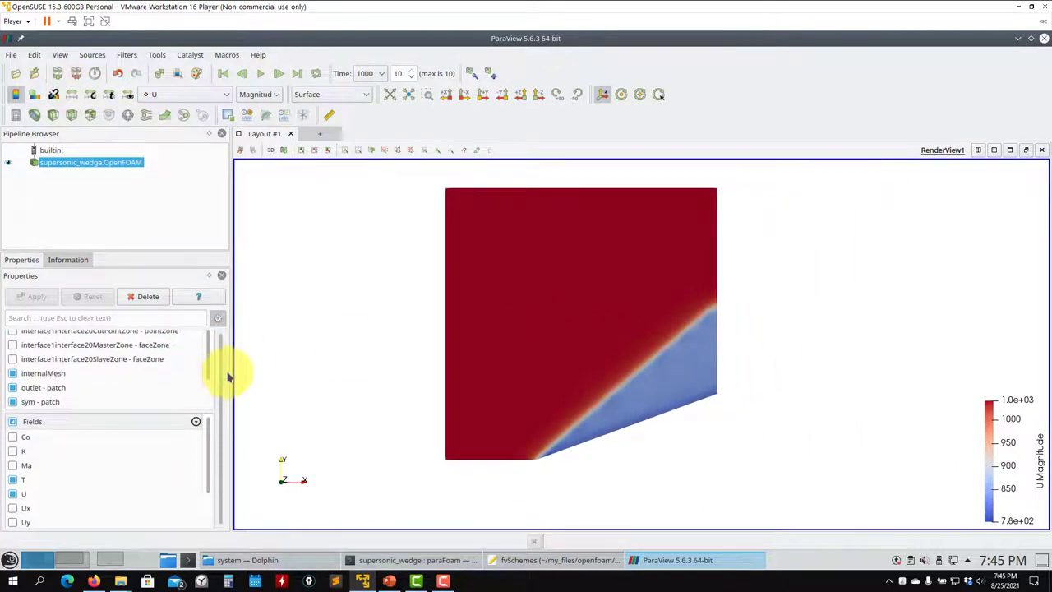
{"action": "left_click", "coordinate": [511, 563]}
{"action": "left_click", "coordinate": [258, 560]}
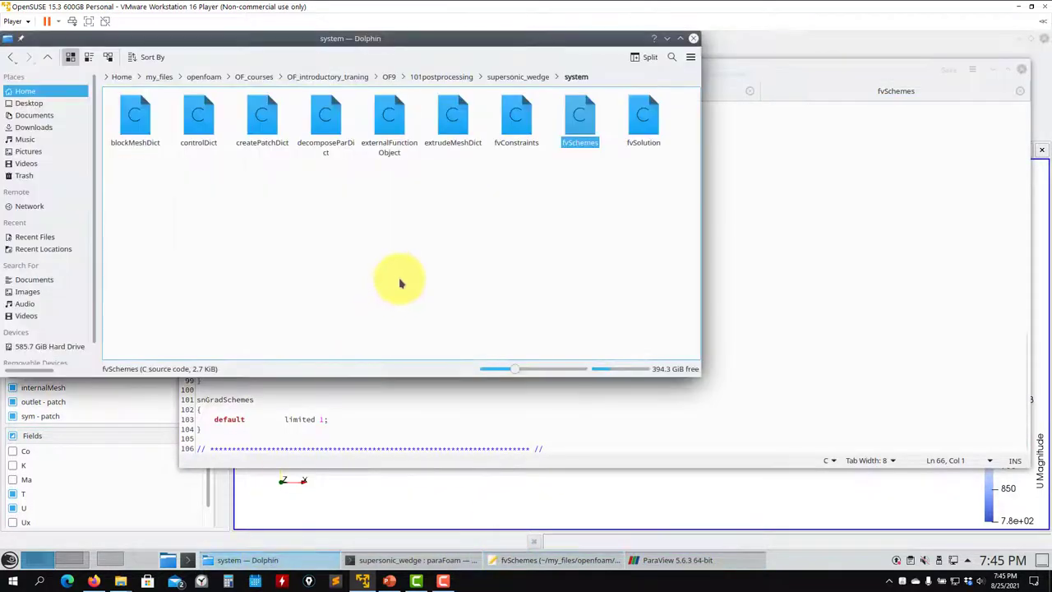
Open run_solver.sh in Kate, check its MachNo command, and tick all reader fields in ParaView
{"action": "left_click", "coordinate": [515, 78]}
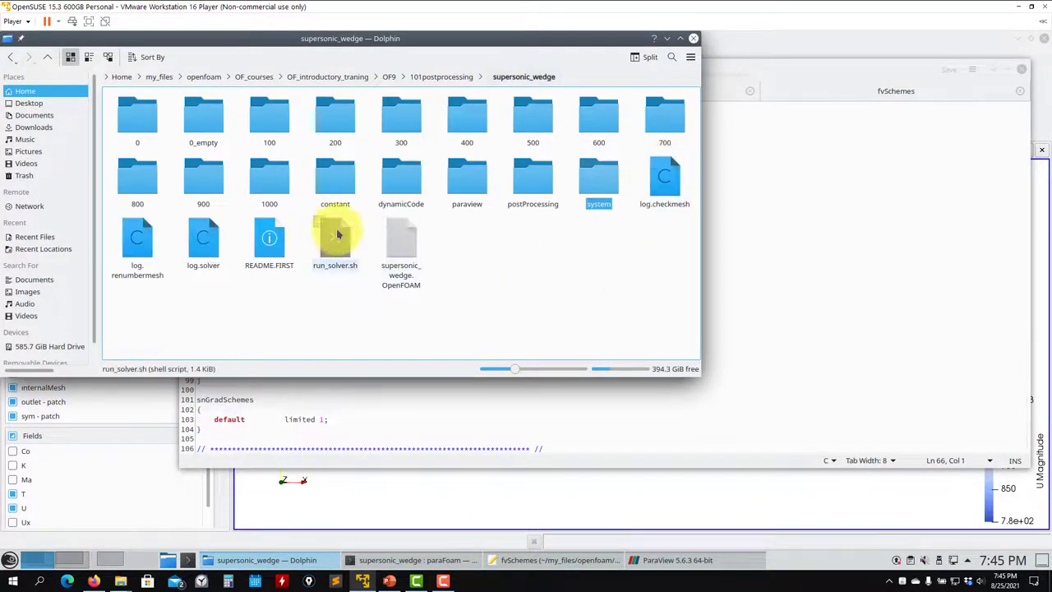
{"action": "left_click_drag", "start_coordinate": [343, 243], "coordinate": [827, 237]}
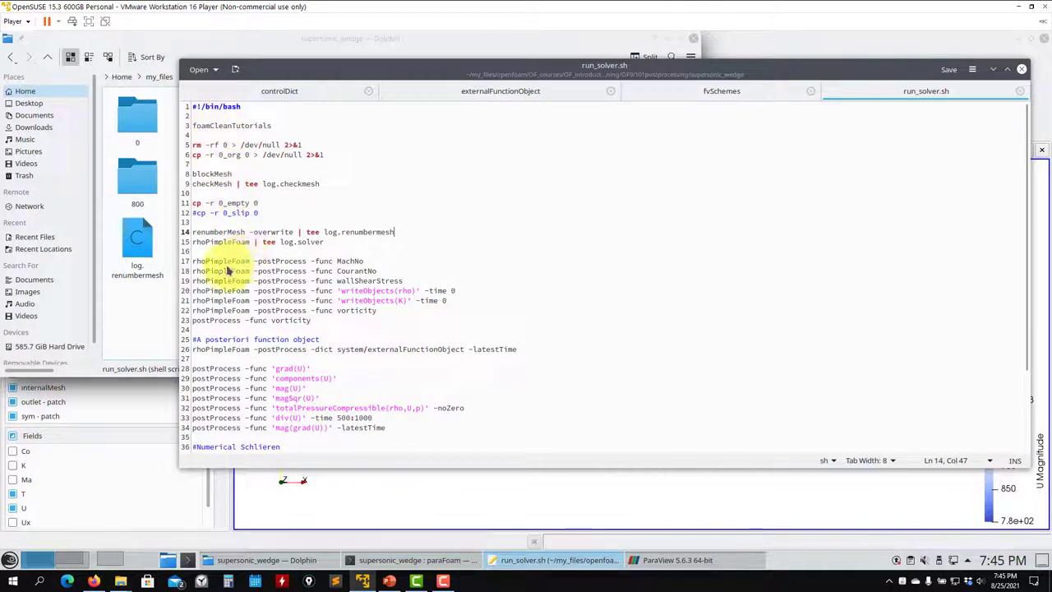
{"action": "left_click_drag", "start_coordinate": [370, 265], "coordinate": [164, 265]}
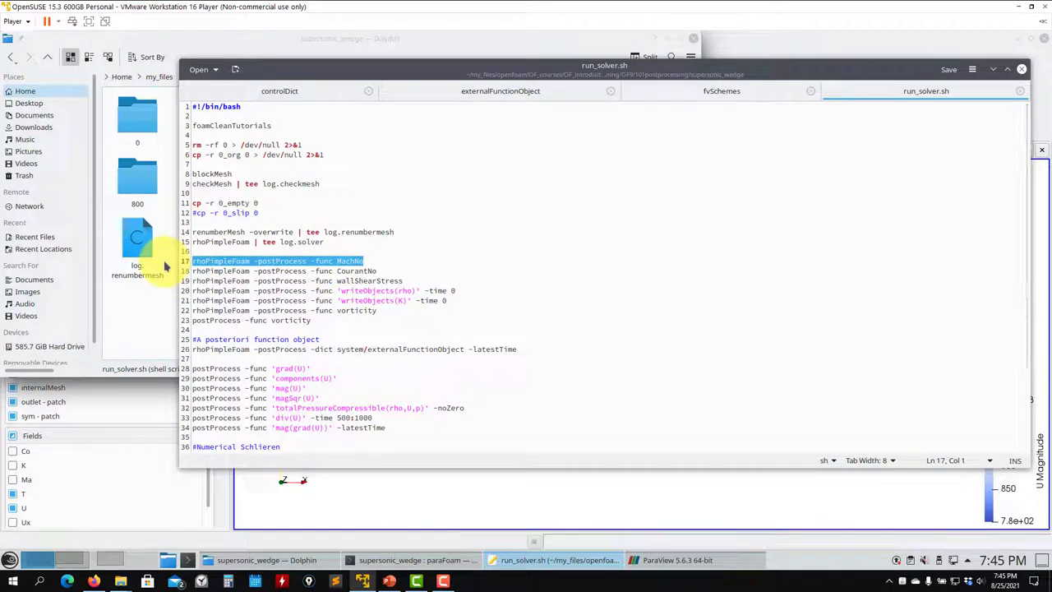
{"action": "left_click", "coordinate": [93, 434]}
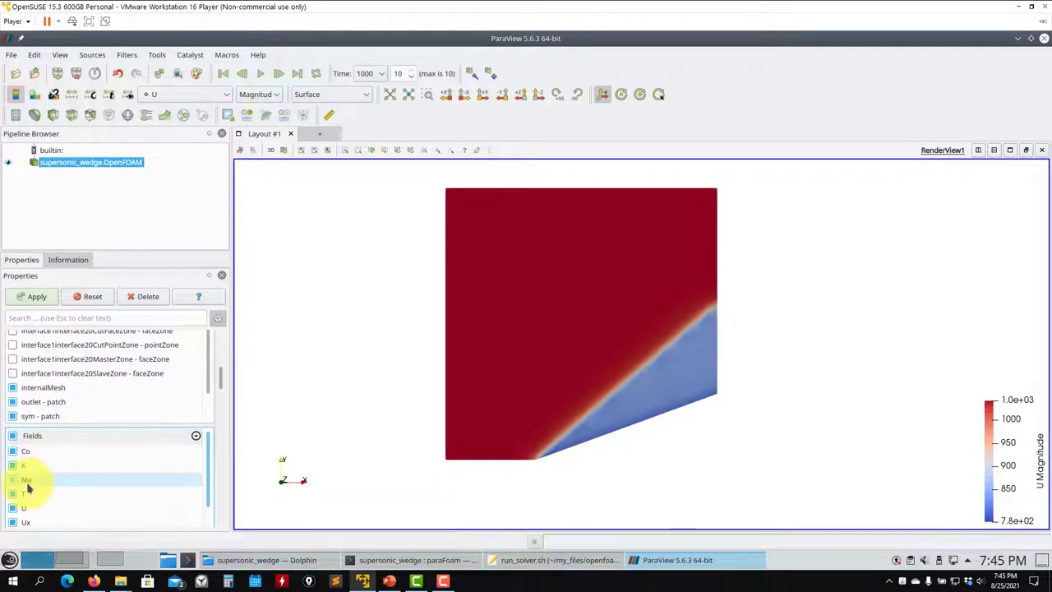
{"action": "left_click", "coordinate": [599, 564]}
Comment out the postProcess vorticity command on line 23 with '#' and save run_solver.sh
{"action": "left_click", "coordinate": [370, 272]}
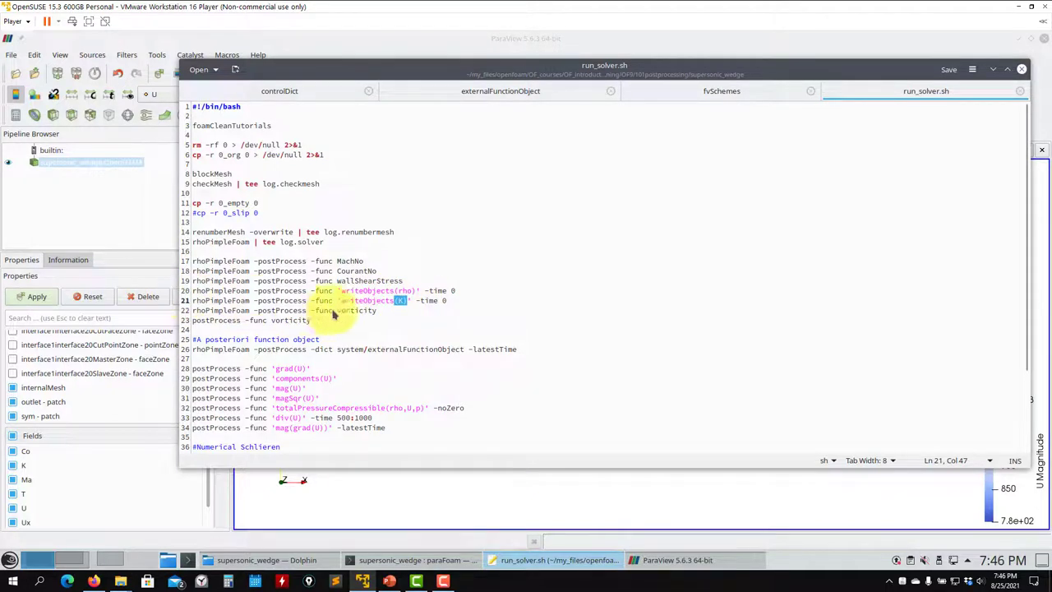
{"action": "double_click", "coordinate": [366, 310]}
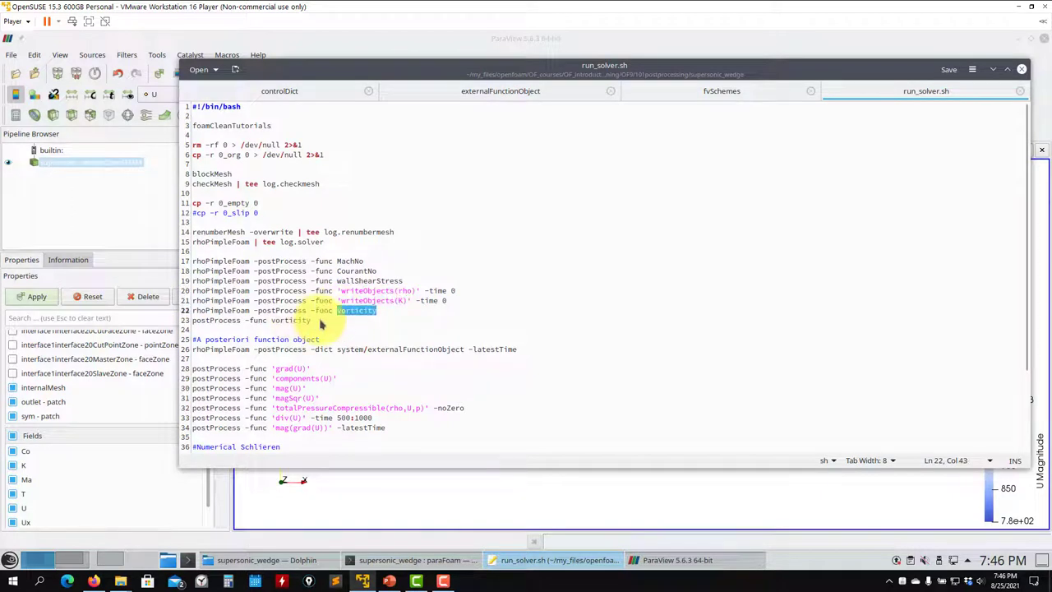
{"action": "left_click_drag", "start_coordinate": [315, 321], "coordinate": [206, 326]}
{"action": "left_click", "coordinate": [194, 325]}
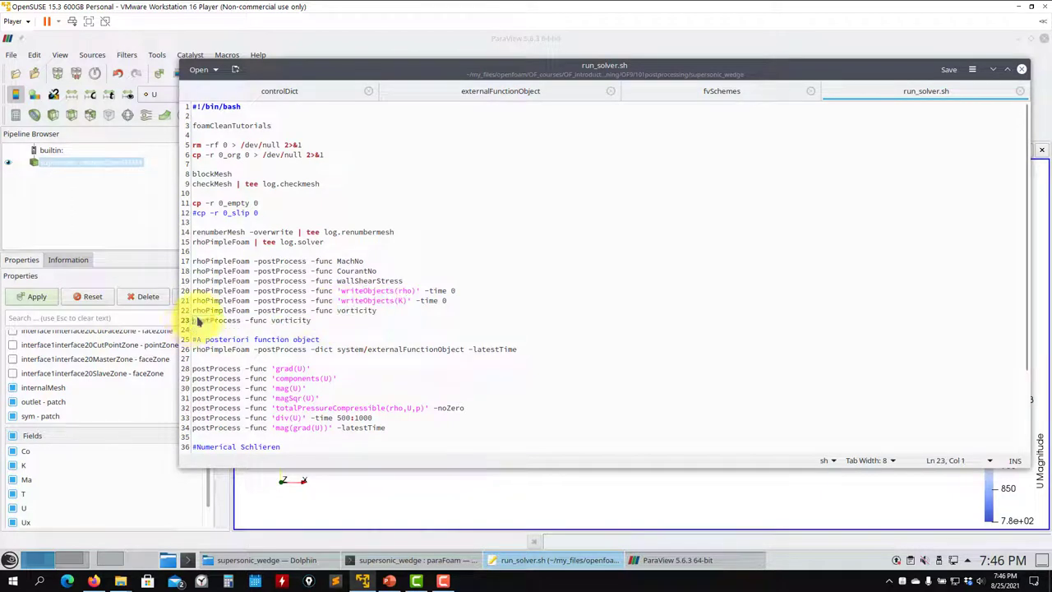
{"action": "type", "text": "#"}
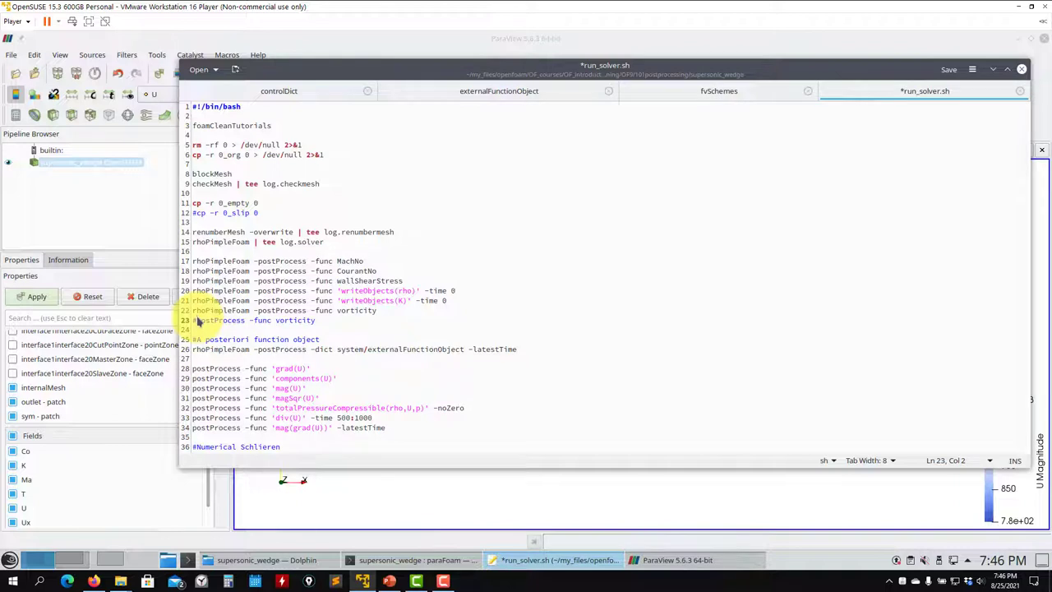
{"action": "key", "text": "ctrl+s"}
Re-examine the vorticity command on line 22 and glance at externalFunctionObject
{"action": "triple_click", "coordinate": [226, 312]}
{"action": "left_click", "coordinate": [226, 313]}
{"action": "triple_click", "coordinate": [226, 312]}
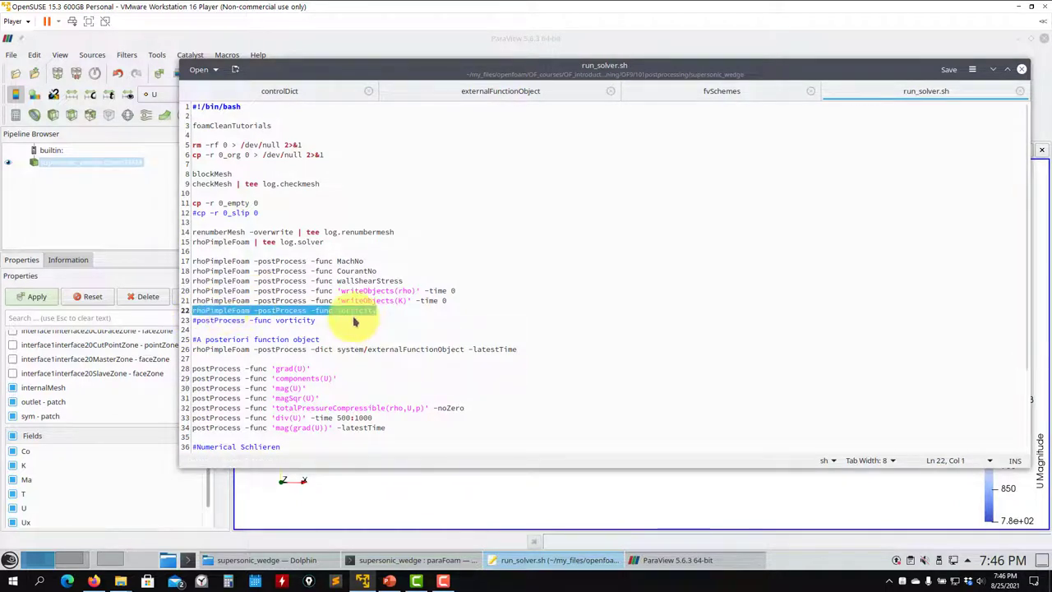
{"action": "left_click", "coordinate": [303, 314]}
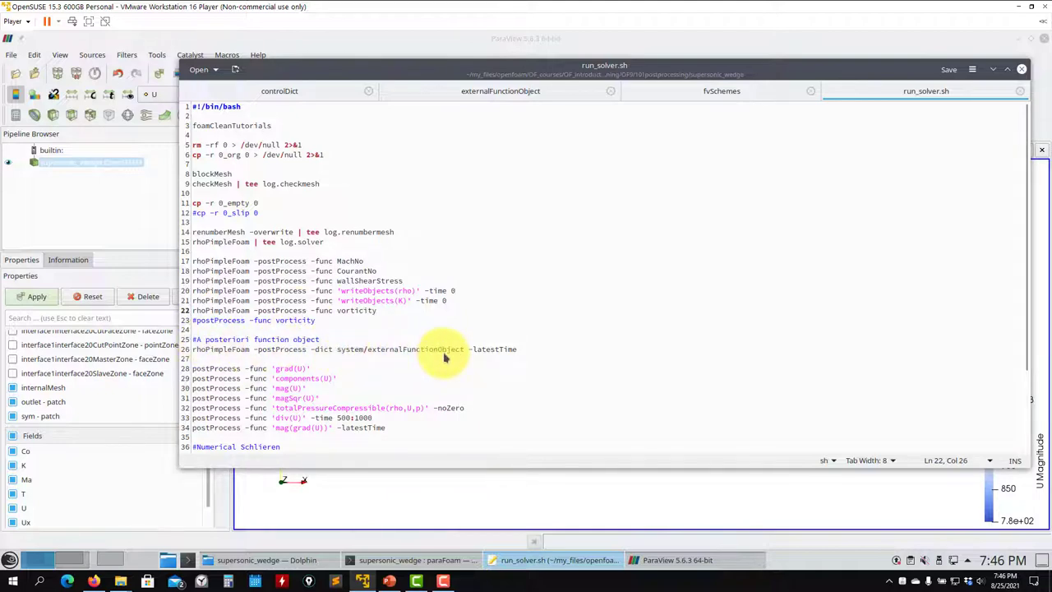
{"action": "left_click", "coordinate": [502, 92]}
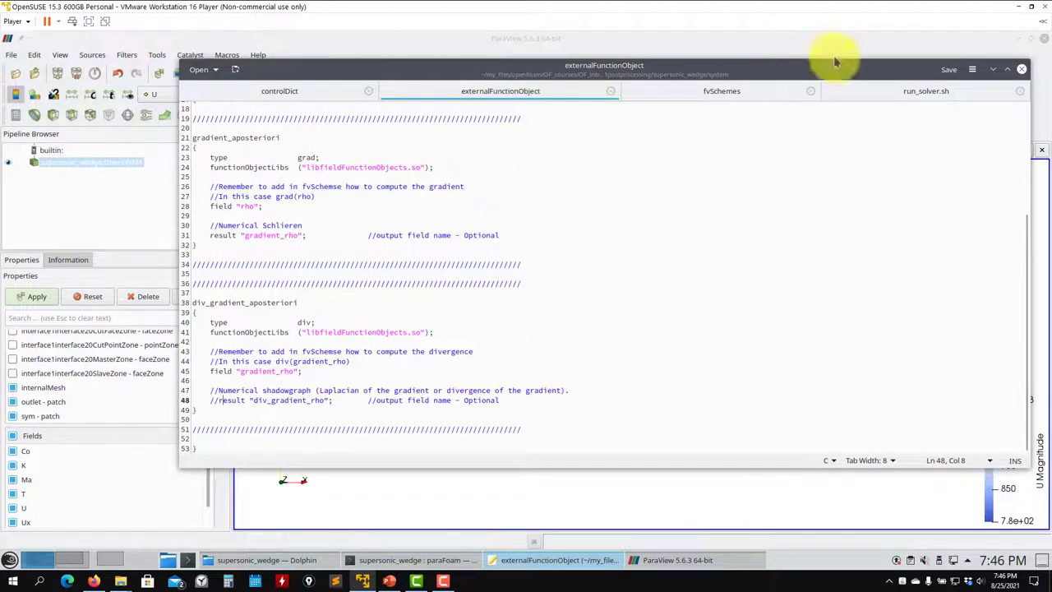
{"action": "left_click", "coordinate": [892, 92]}
Review the grad(U), mag and totalPressureCompressible postProcess commands further down the script
{"action": "scroll", "coordinate": [305, 336], "scroll_direction": "down", "scroll_amount": 4}
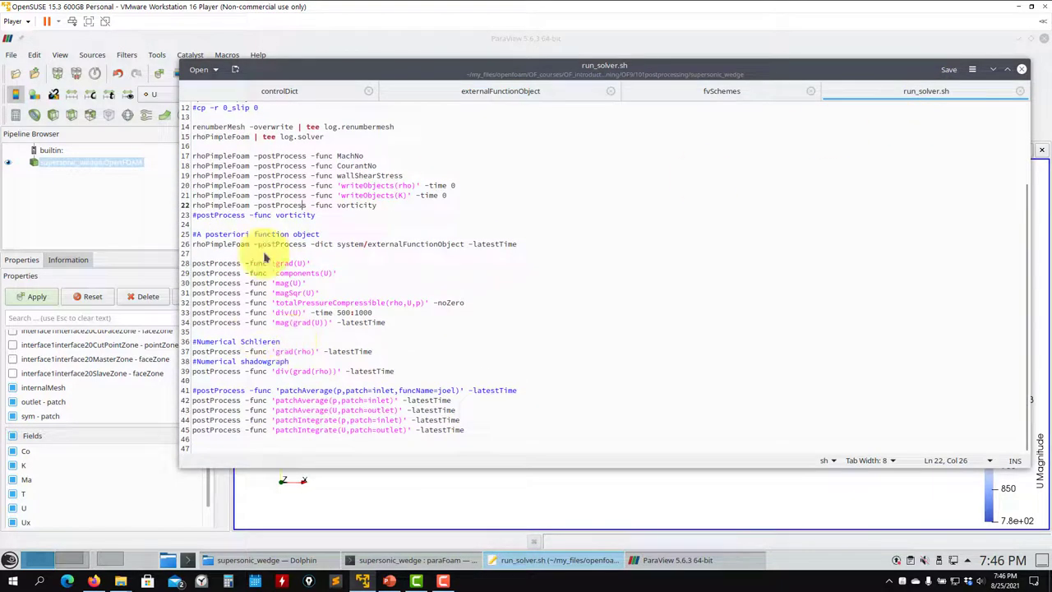
{"action": "left_click_drag", "start_coordinate": [314, 264], "coordinate": [195, 269]}
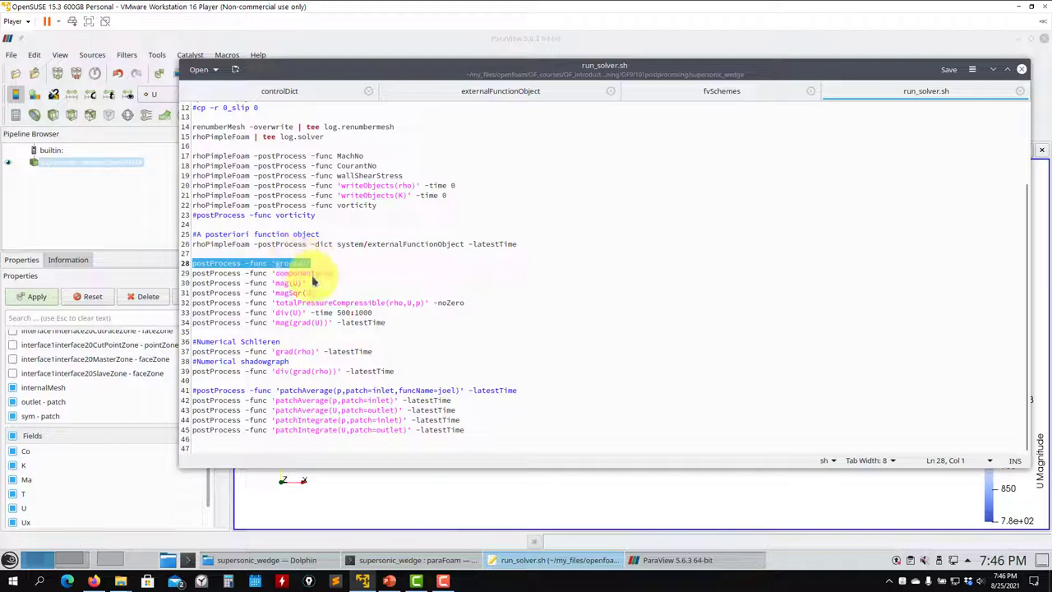
{"action": "left_click", "coordinate": [311, 278]}
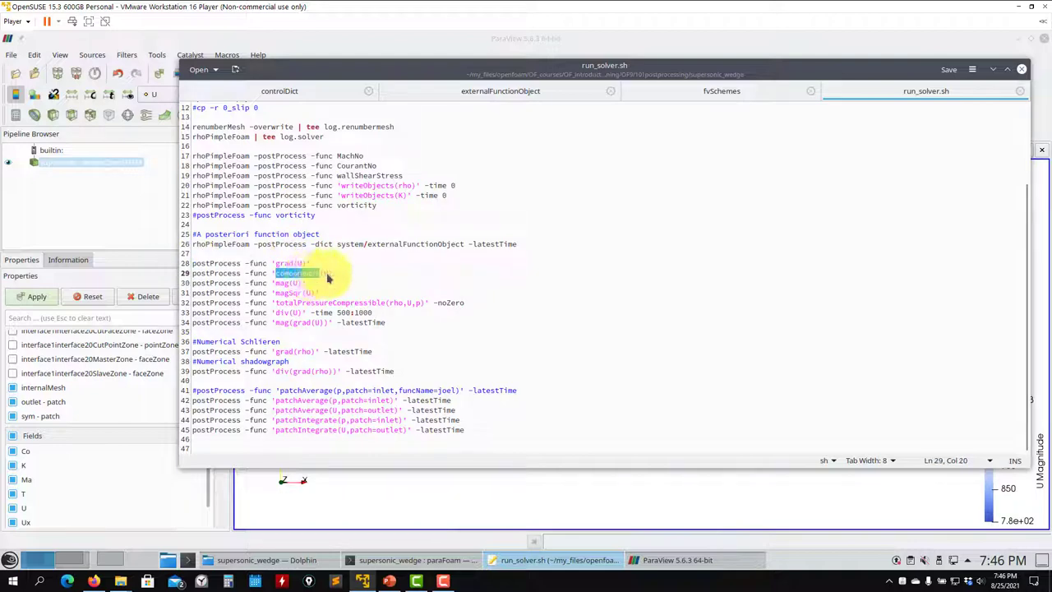
{"action": "double_click", "coordinate": [284, 283]}
{"action": "left_click", "coordinate": [313, 294]}
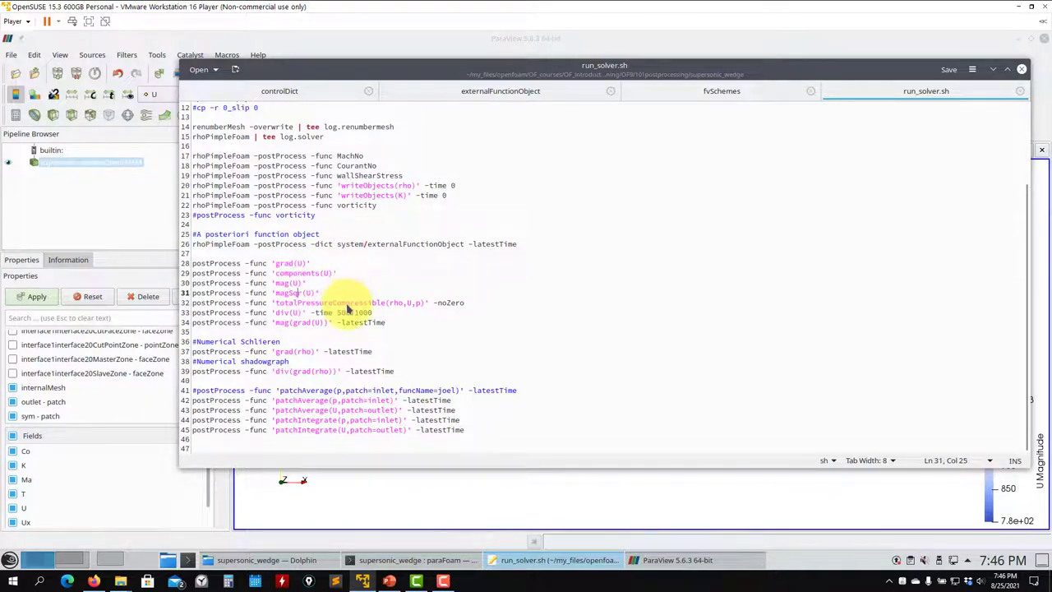
{"action": "triple_click", "coordinate": [348, 304]}
{"action": "left_click", "coordinate": [281, 315]}
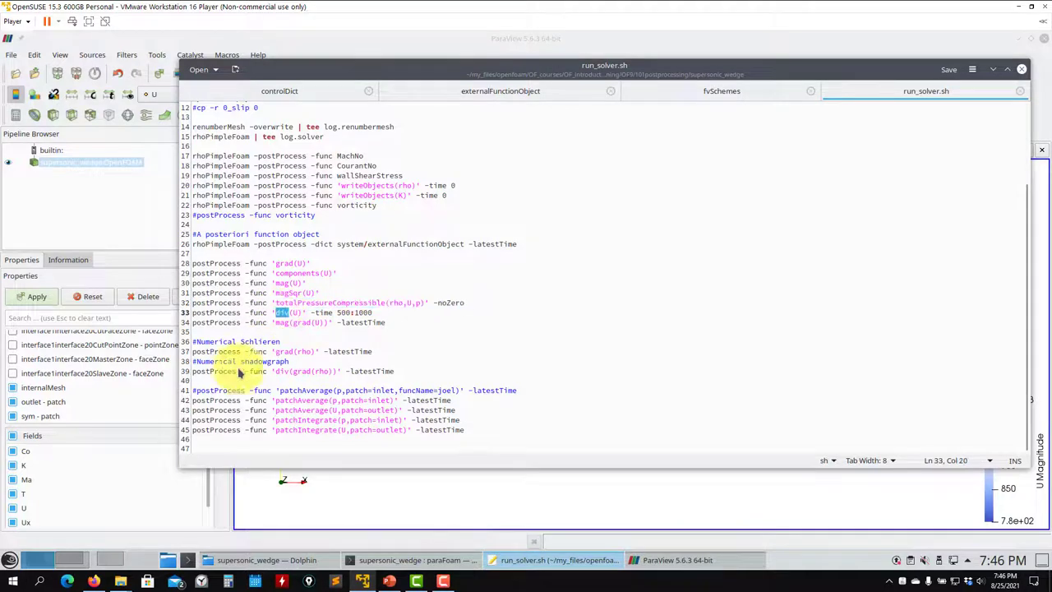
{"action": "left_click", "coordinate": [239, 560]}
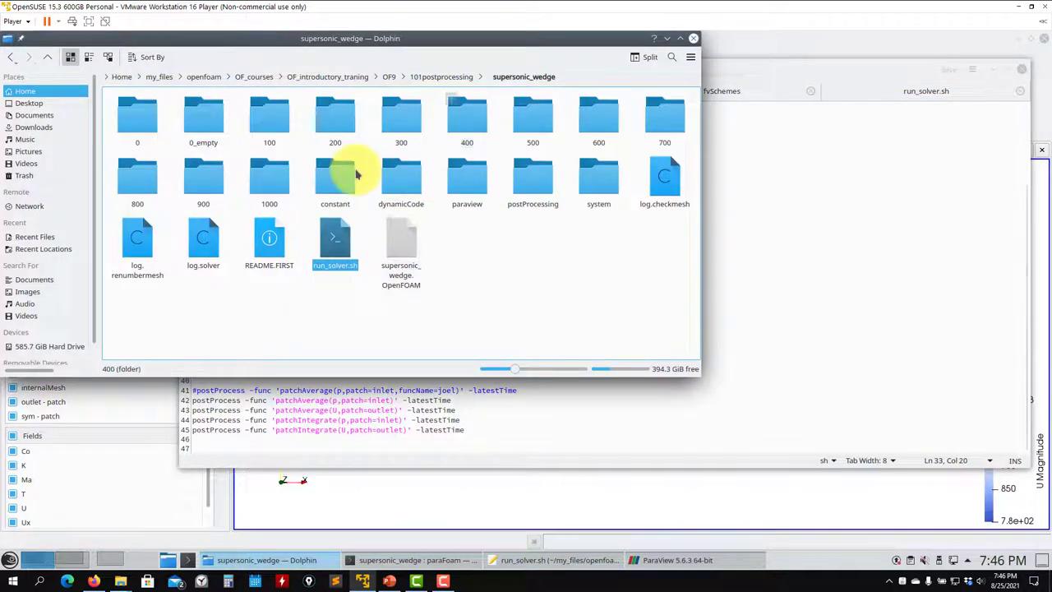
Open the 1000 time folder and browse its computed field files, selecting Ux, Uy and Uz
{"action": "double_click", "coordinate": [270, 177]}
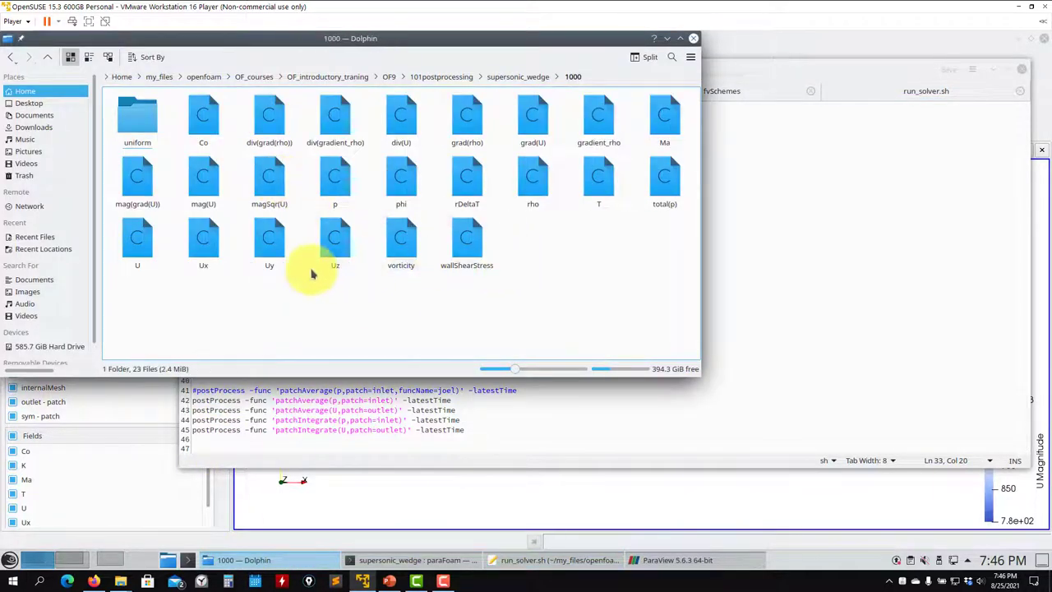
{"action": "left_click_drag", "start_coordinate": [345, 284], "coordinate": [203, 239]}
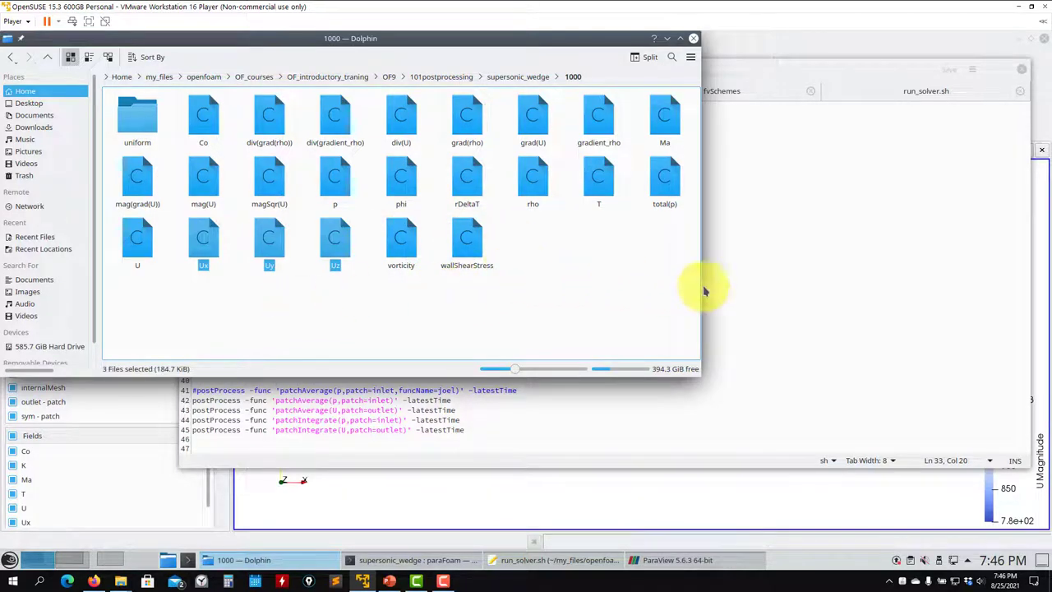
{"action": "left_click", "coordinate": [309, 301]}
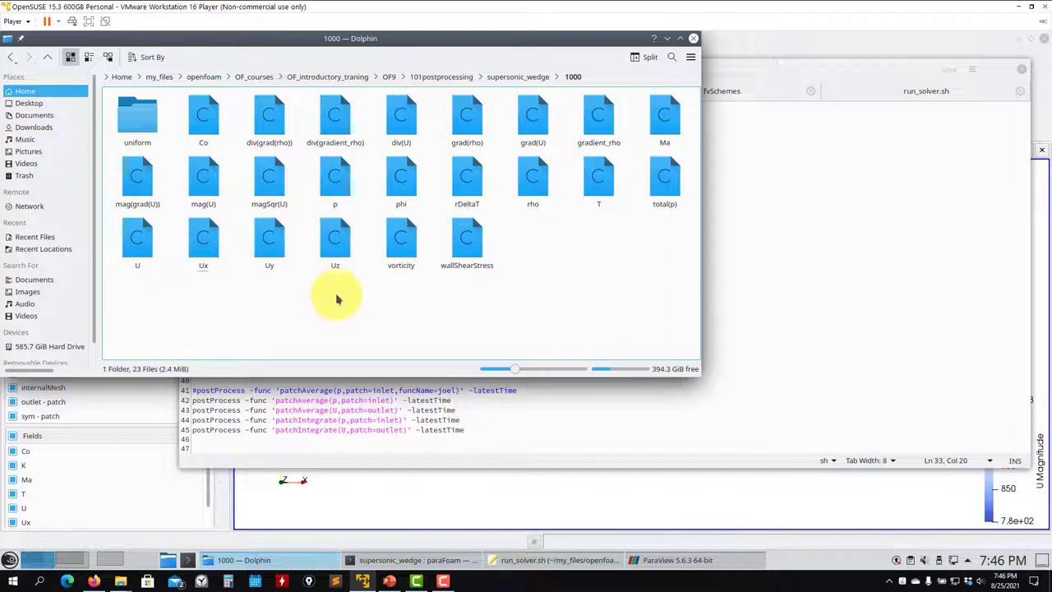
{"action": "left_click", "coordinate": [580, 428]}
{"action": "left_click_drag", "start_coordinate": [714, 76], "coordinate": [727, 130]}
{"action": "left_click", "coordinate": [599, 40]}
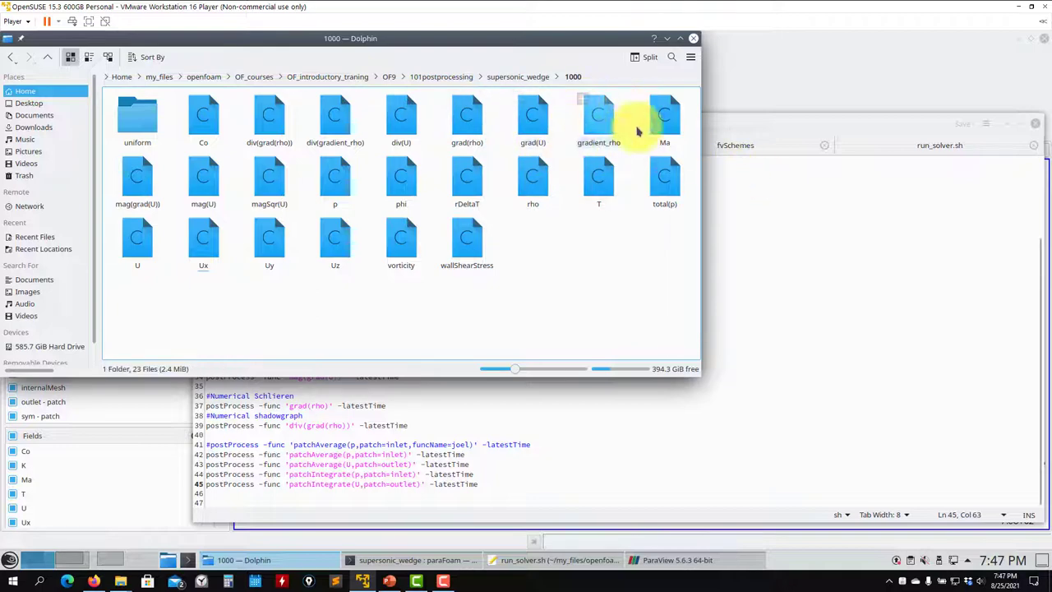
Glance at externalFunctionObject in Kate, then switch back to run_solver.sh
{"action": "left_click", "coordinate": [775, 235]}
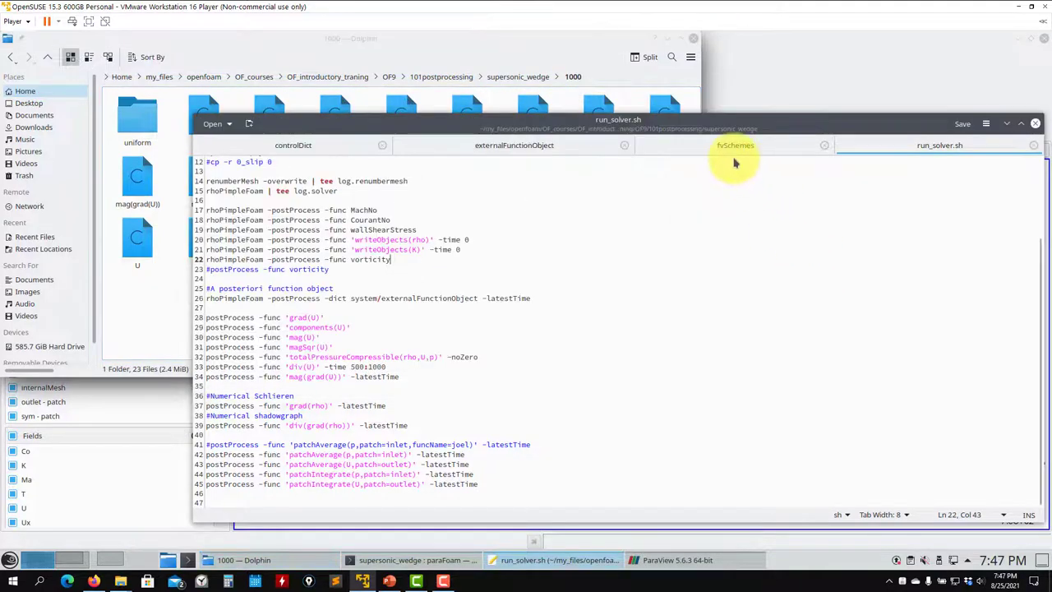
{"action": "left_click", "coordinate": [514, 146]}
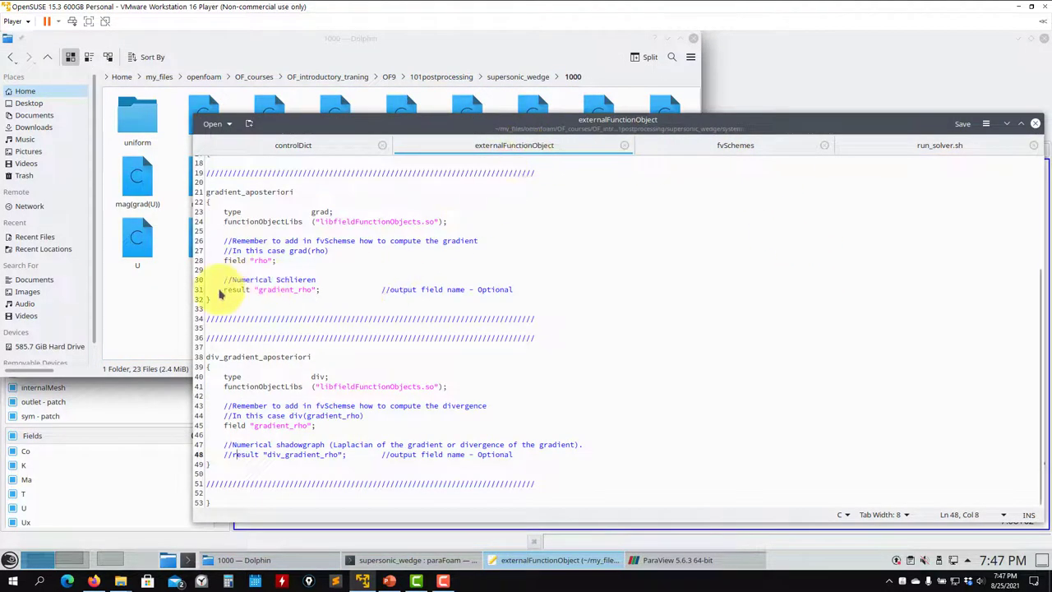
{"action": "left_click", "coordinate": [541, 38]}
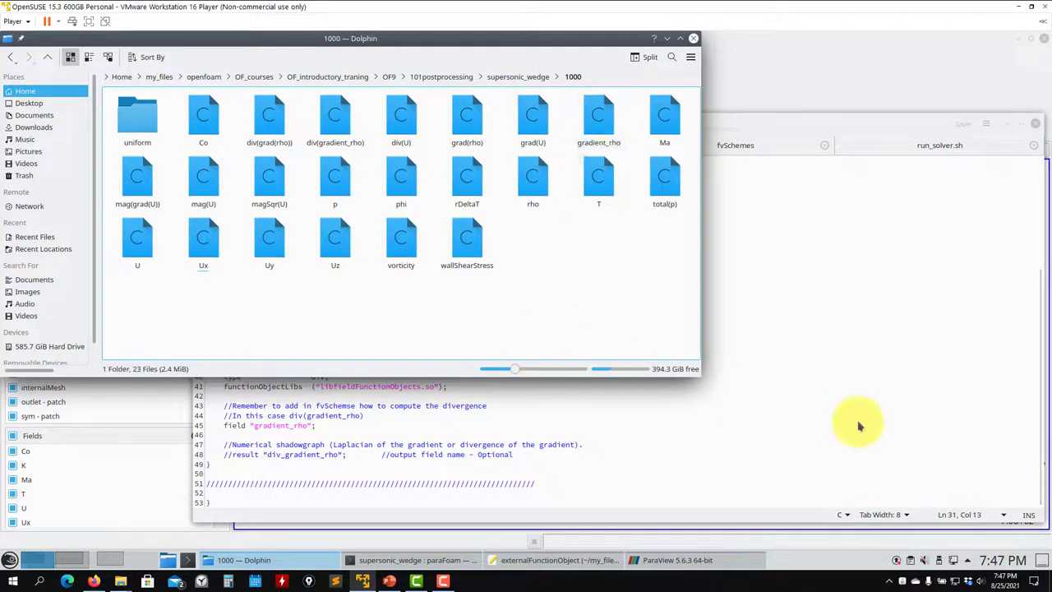
{"action": "left_click", "coordinate": [810, 386]}
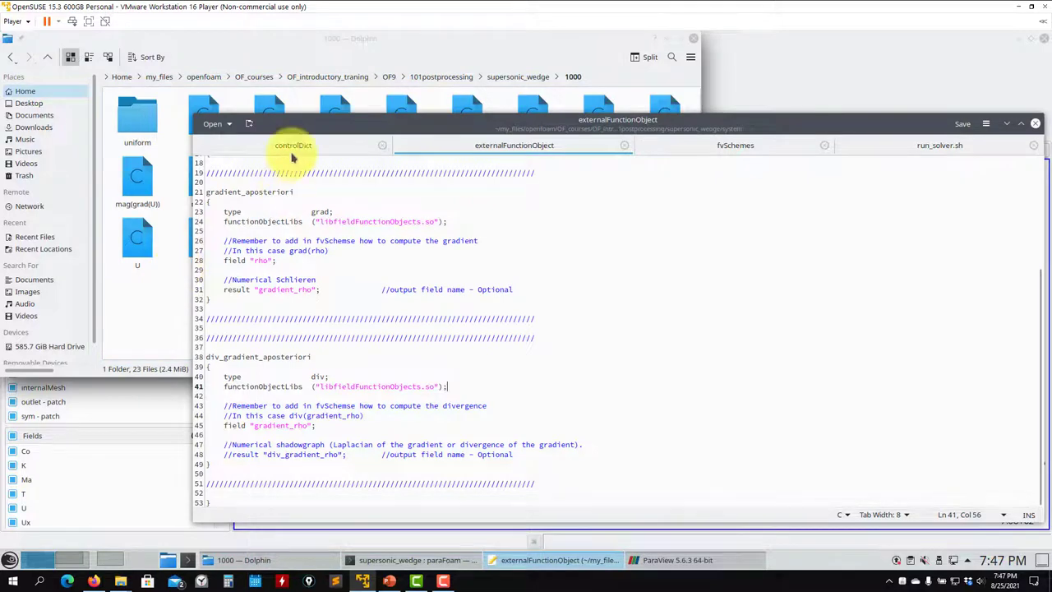
{"action": "left_click", "coordinate": [900, 146]}
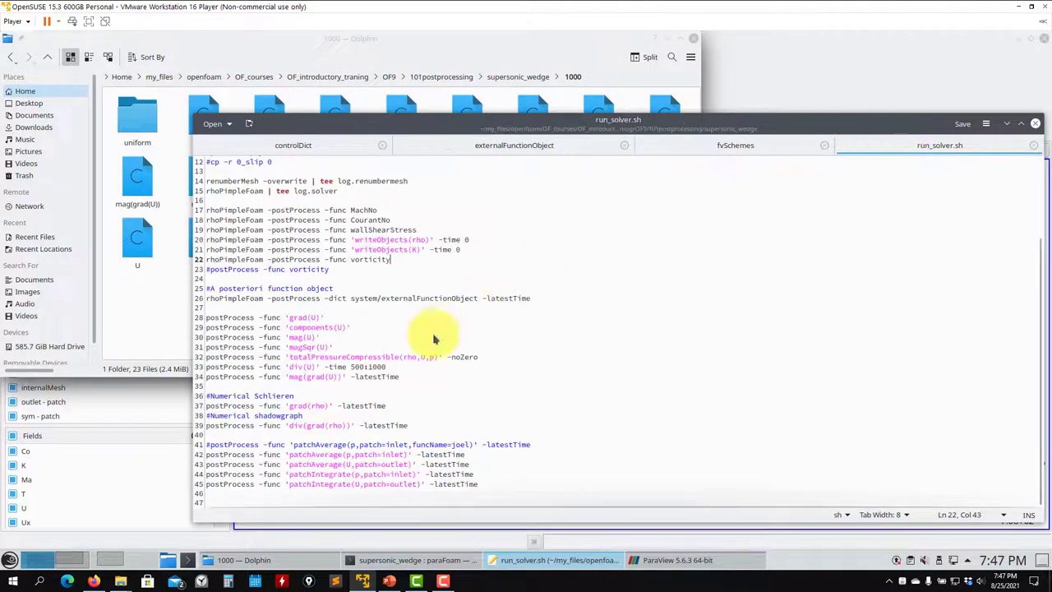
Inspect the patch commands on lines 42–45 and copy the MachNo command from line 17
{"action": "left_click_drag", "start_coordinate": [485, 485], "coordinate": [210, 455]}
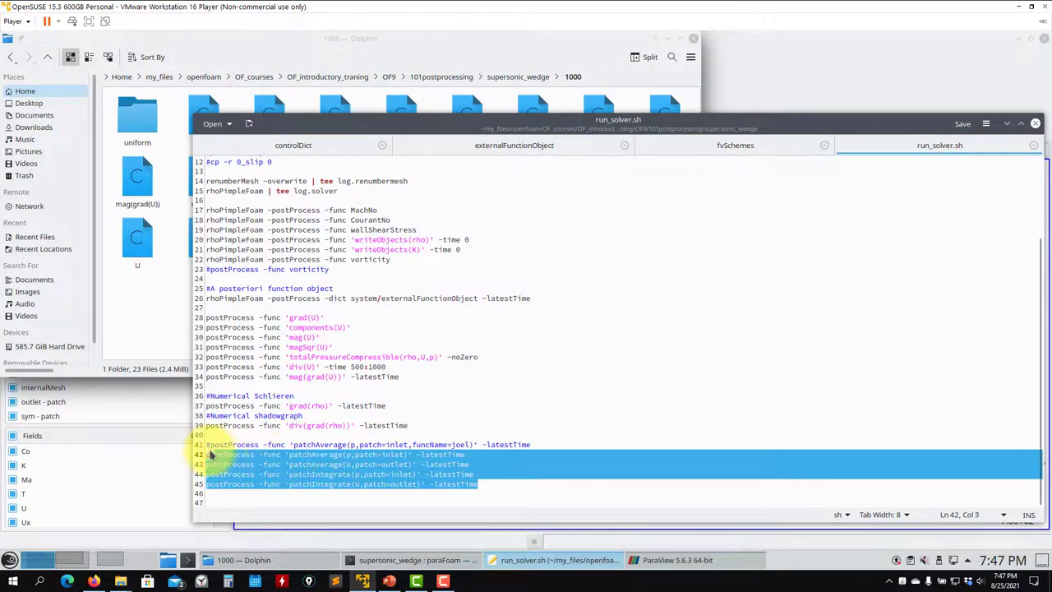
{"action": "left_click", "coordinate": [320, 457]}
{"action": "scroll", "coordinate": [366, 400], "scroll_direction": "up", "scroll_amount": 2}
{"action": "scroll", "coordinate": [366, 400], "scroll_direction": "down", "scroll_amount": 2}
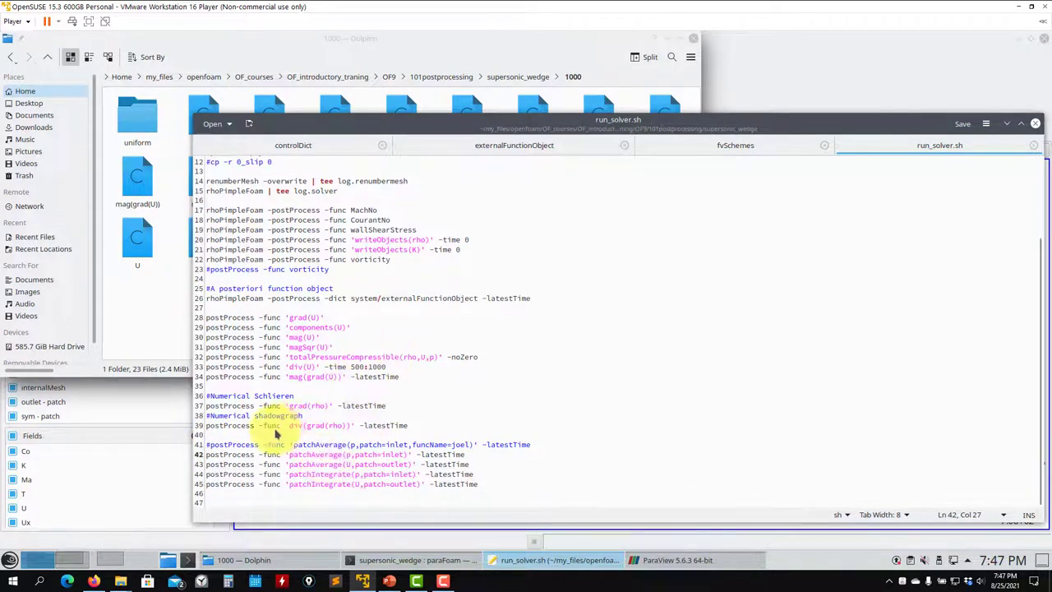
{"action": "triple_click", "coordinate": [298, 210]}
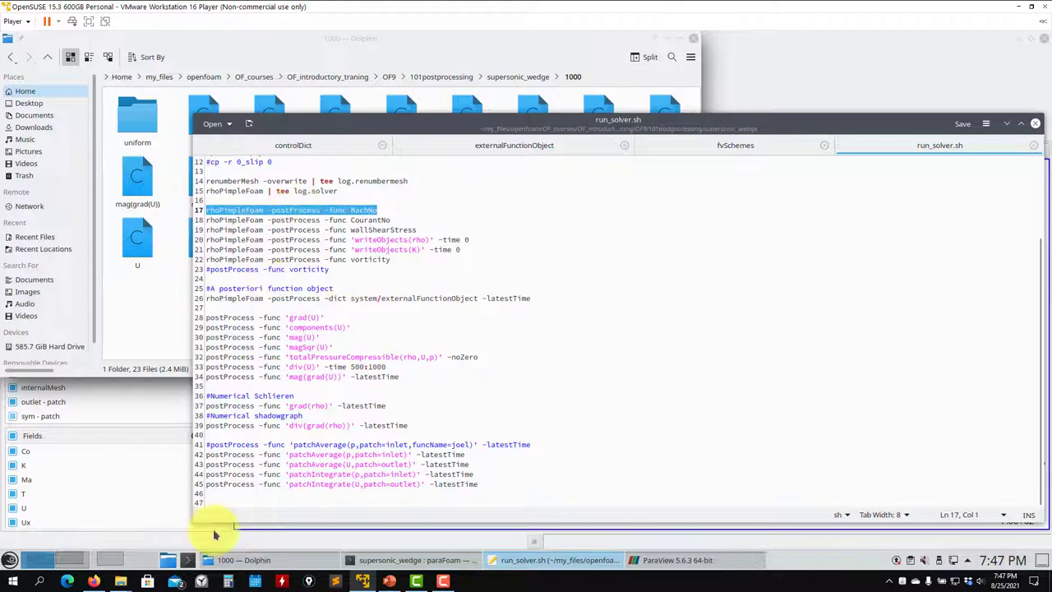
{"action": "left_click", "coordinate": [401, 560]}
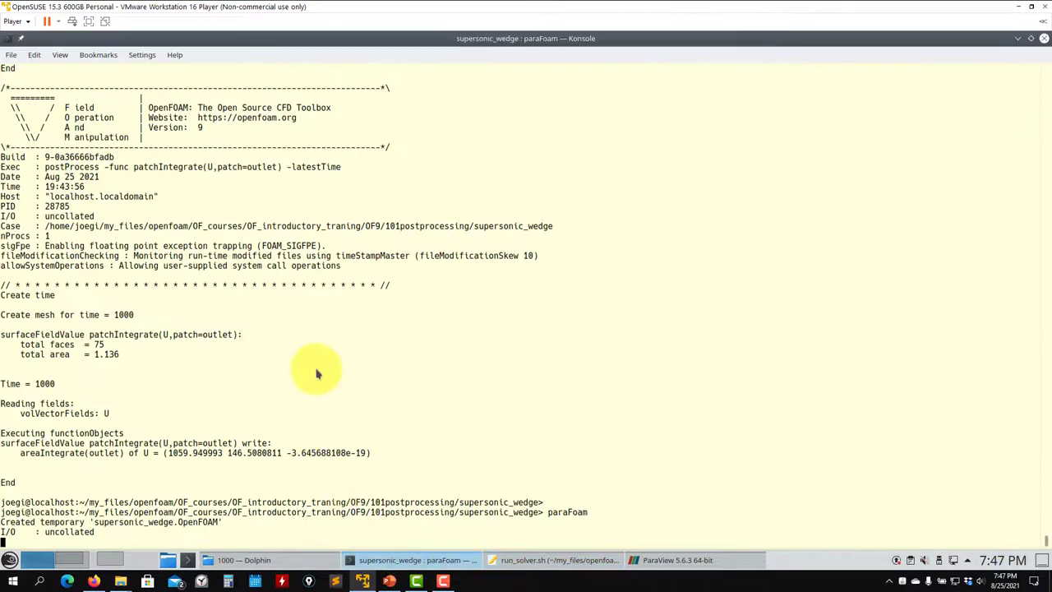
Stop paraFoam and run postProcess -func MachNo -latestTime, which reports that MachNo failed to execute
{"action": "key", "text": "ctrl+c"}
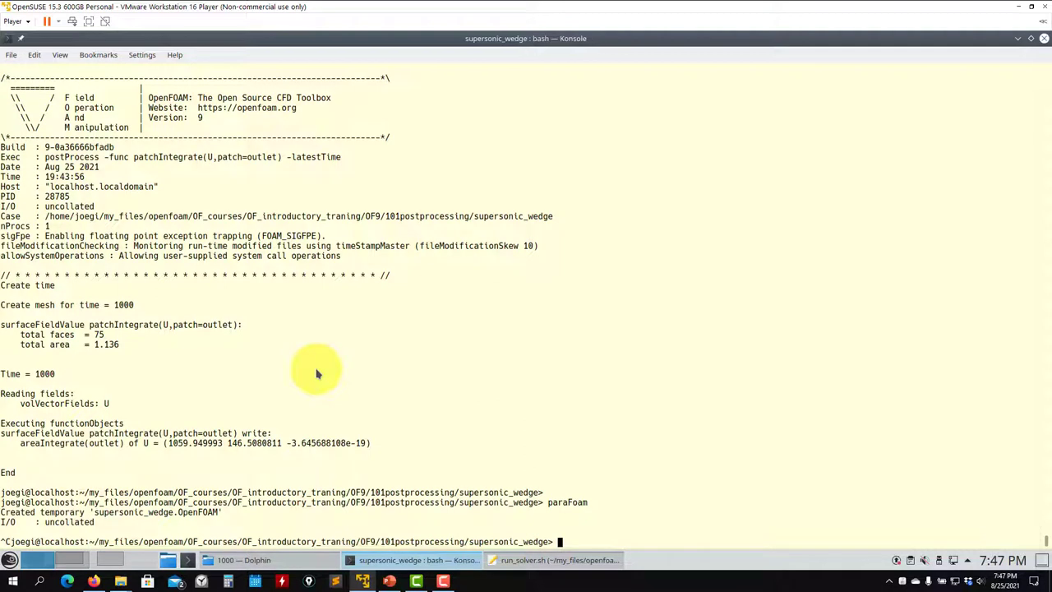
{"action": "middle_click", "coordinate": [512, 319]}
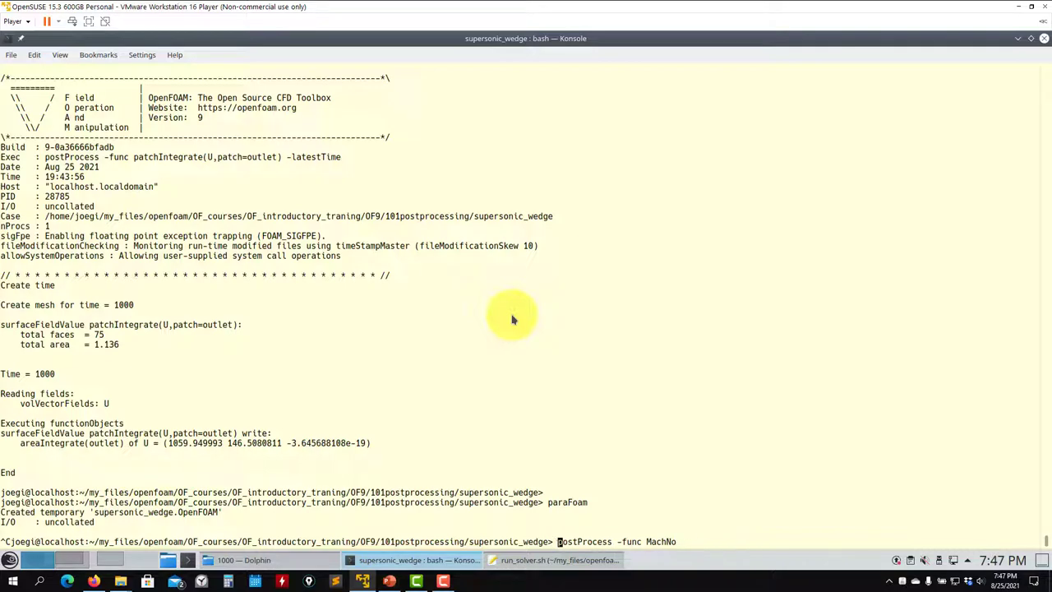
{"action": "key", "text": "Return"}
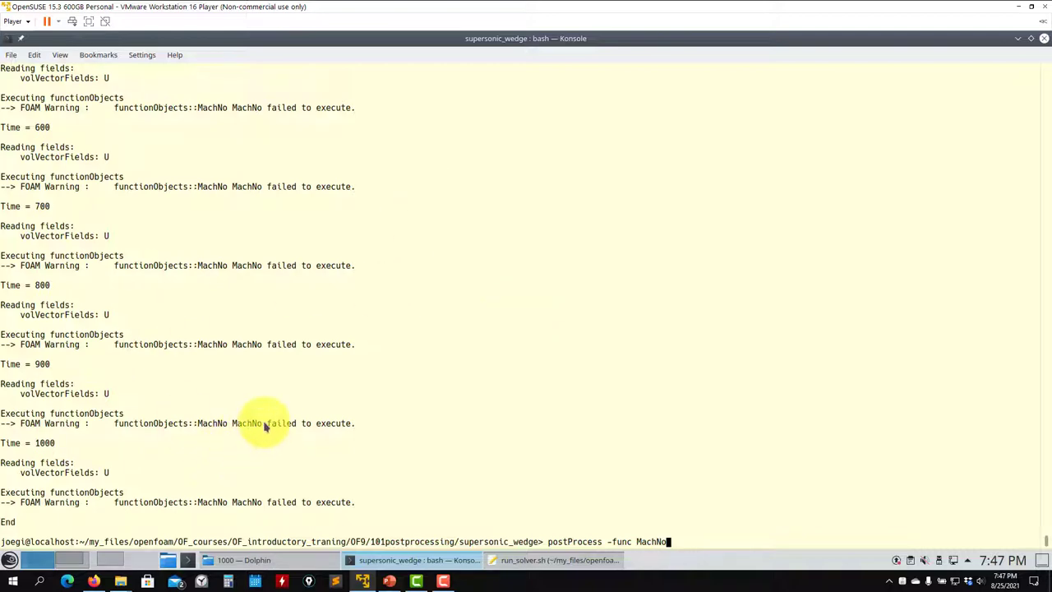
{"action": "scroll", "coordinate": [270, 423], "scroll_direction": "up", "scroll_amount": 7}
{"action": "scroll", "coordinate": [274, 421], "scroll_direction": "up", "scroll_amount": 12}
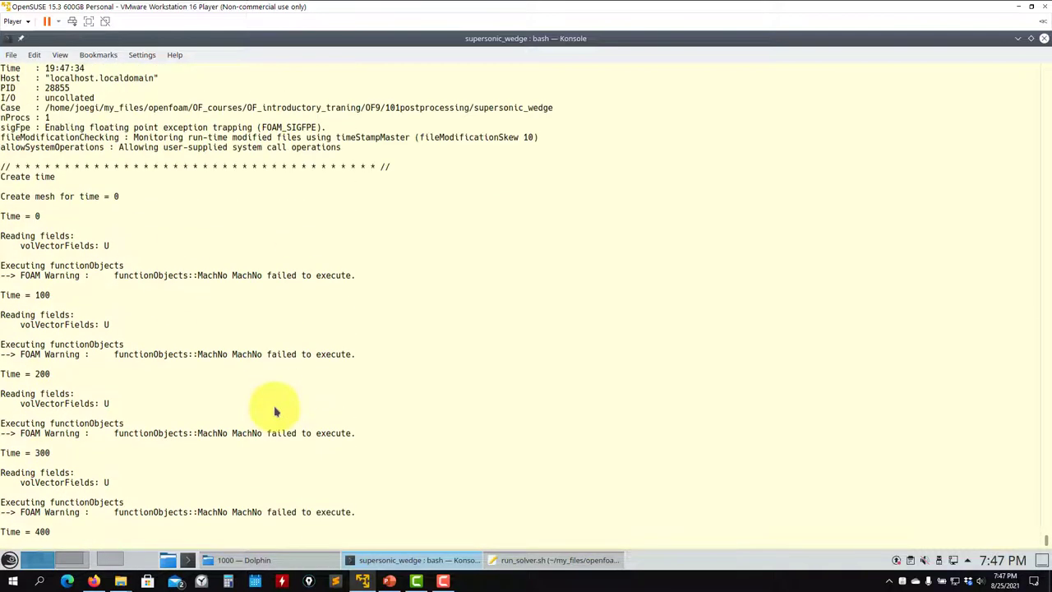
{"action": "scroll", "coordinate": [192, 281], "scroll_direction": "down", "scroll_amount": 3}
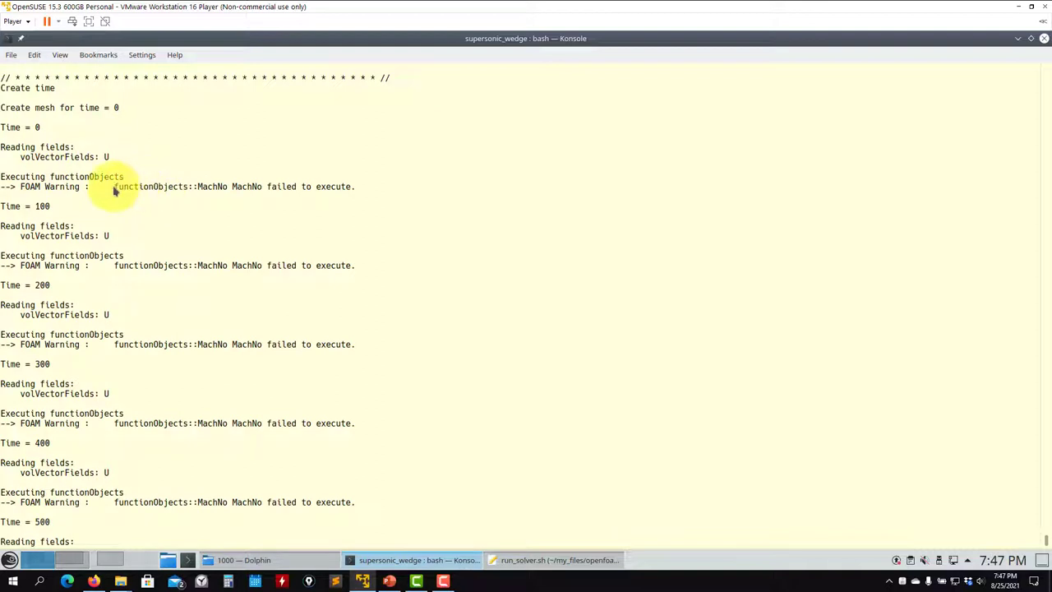
{"action": "left_click_drag", "start_coordinate": [359, 190], "coordinate": [16, 192]}
{"action": "scroll", "coordinate": [232, 281], "scroll_direction": "down", "scroll_amount": 2}
{"action": "scroll", "coordinate": [231, 281], "scroll_direction": "down", "scroll_amount": 6}
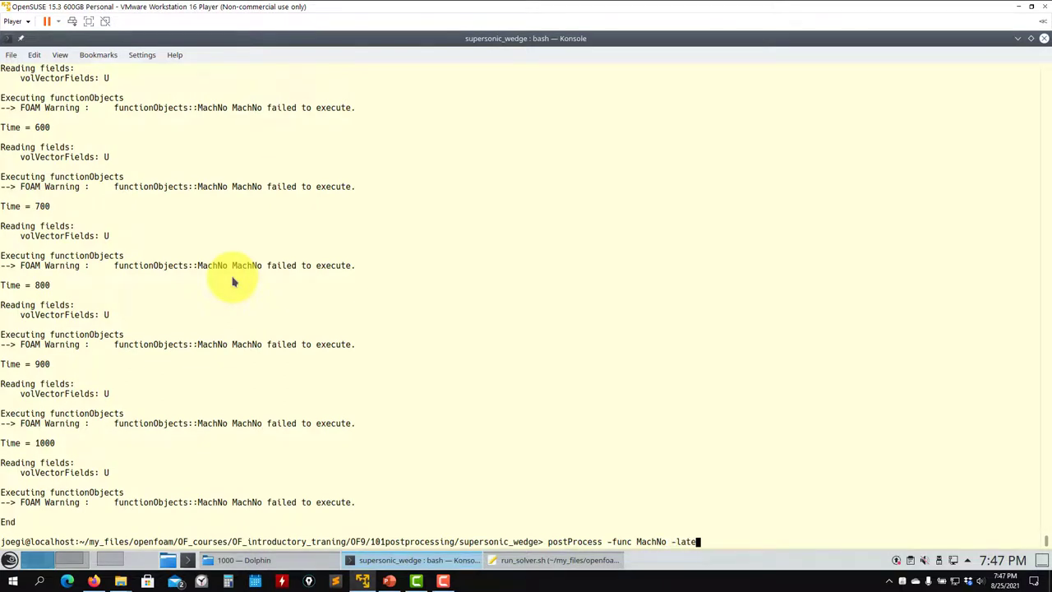
{"action": "key", "text": "Return"}
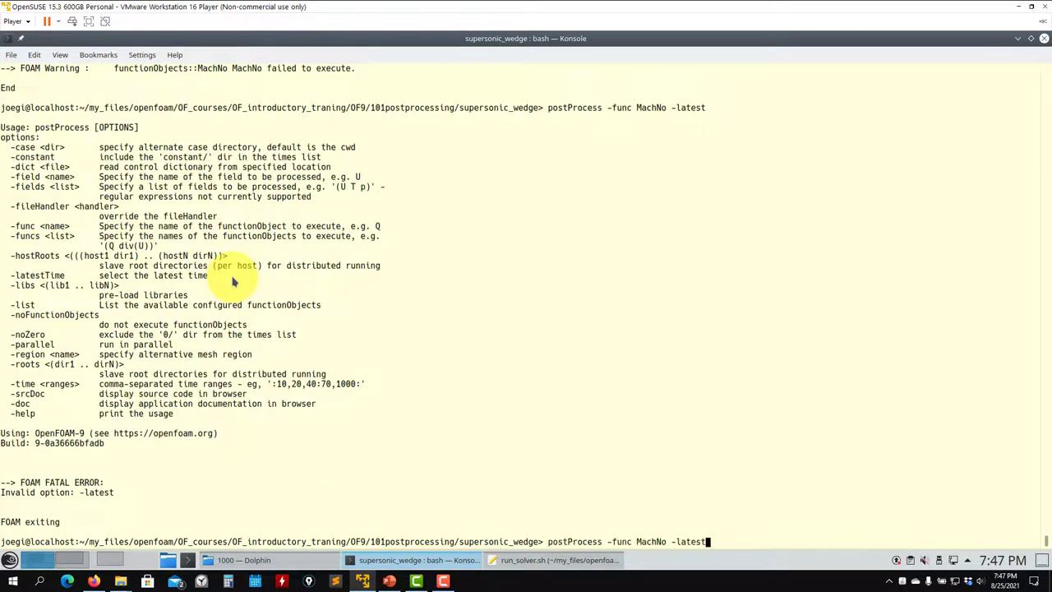
{"action": "key", "text": "Return"}
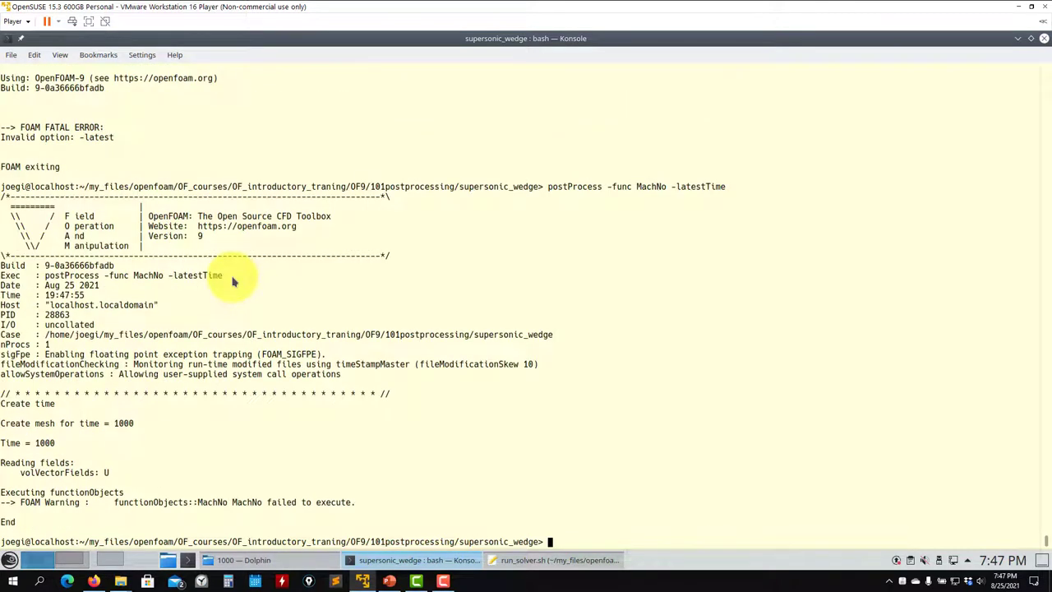
Rerun the MachNo command as rhoPimpleFoam -postProcess at the latest time, finishing at End
{"action": "key", "text": "Up"}
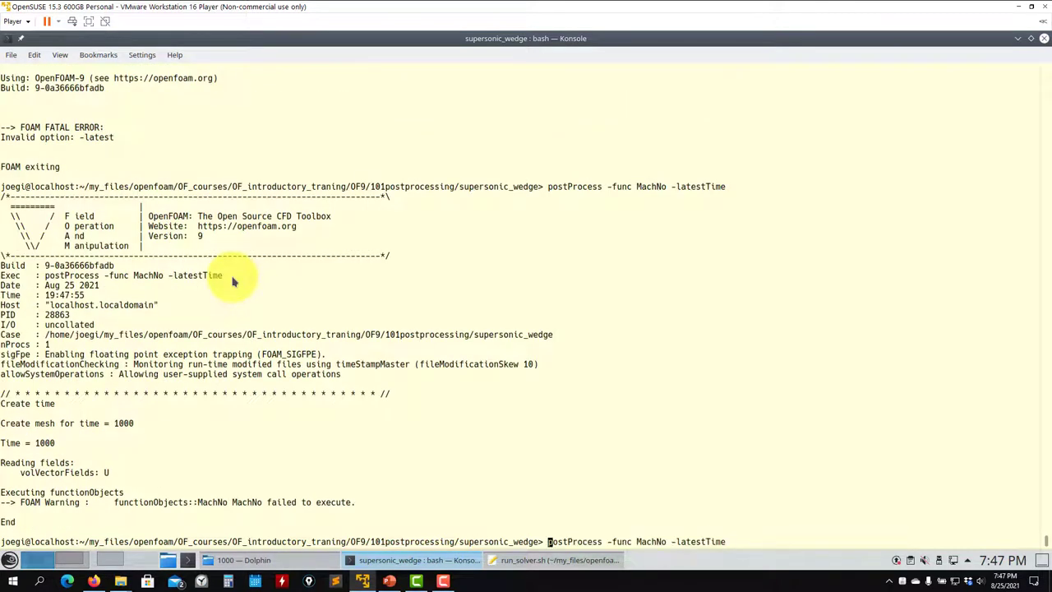
{"action": "type", "text": "rho"}
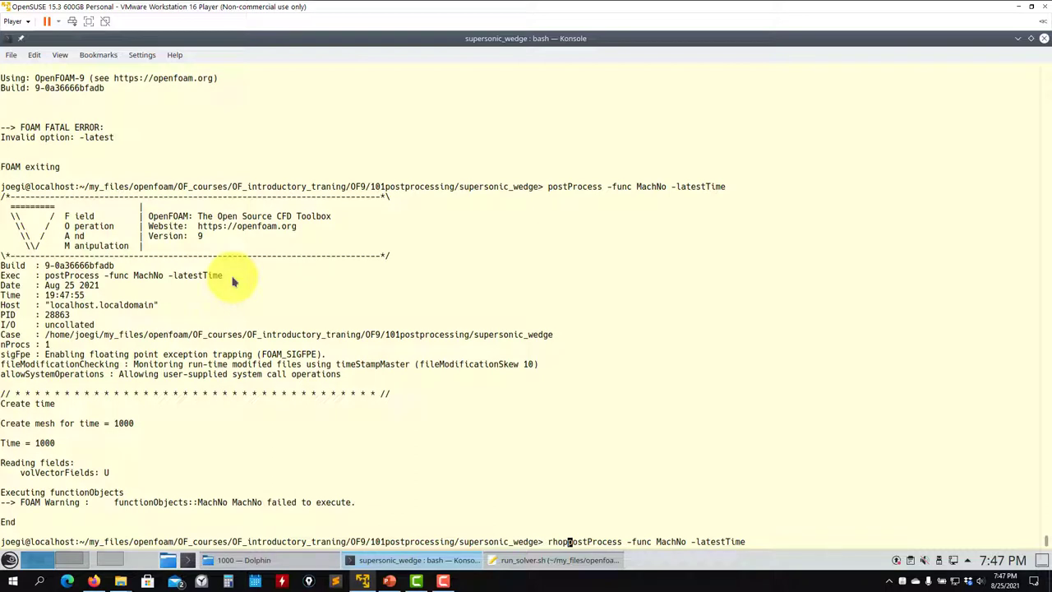
{"action": "type", "text": "P"}
{"action": "key", "text": "Tab"}
{"action": "key", "text": "Tab"}
{"action": "type", "text": "i"}
{"action": "key", "text": "Tab"}
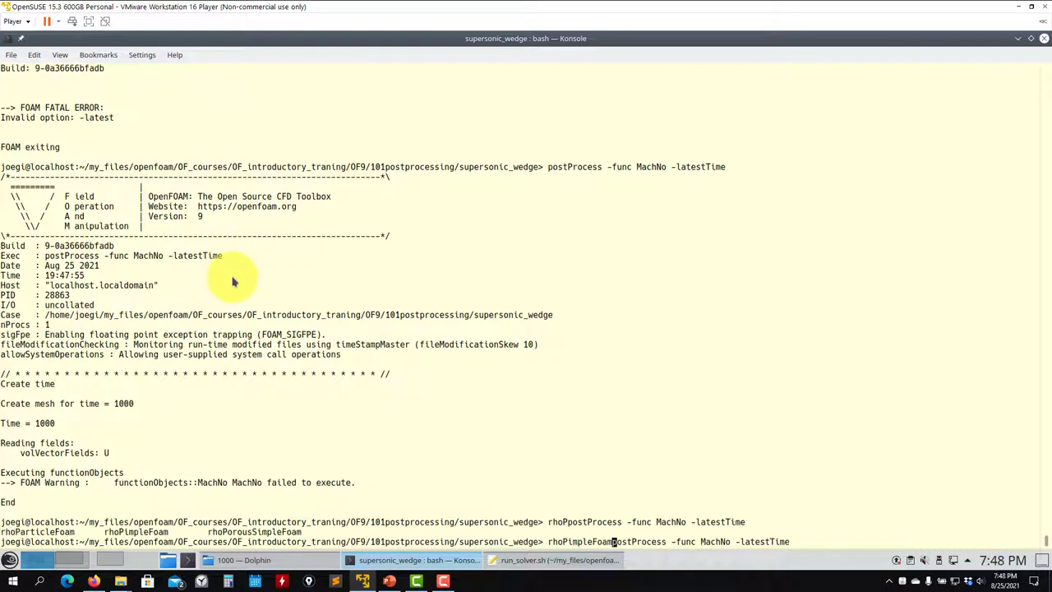
{"action": "type", "text": "-"}
{"action": "key", "text": "Return"}
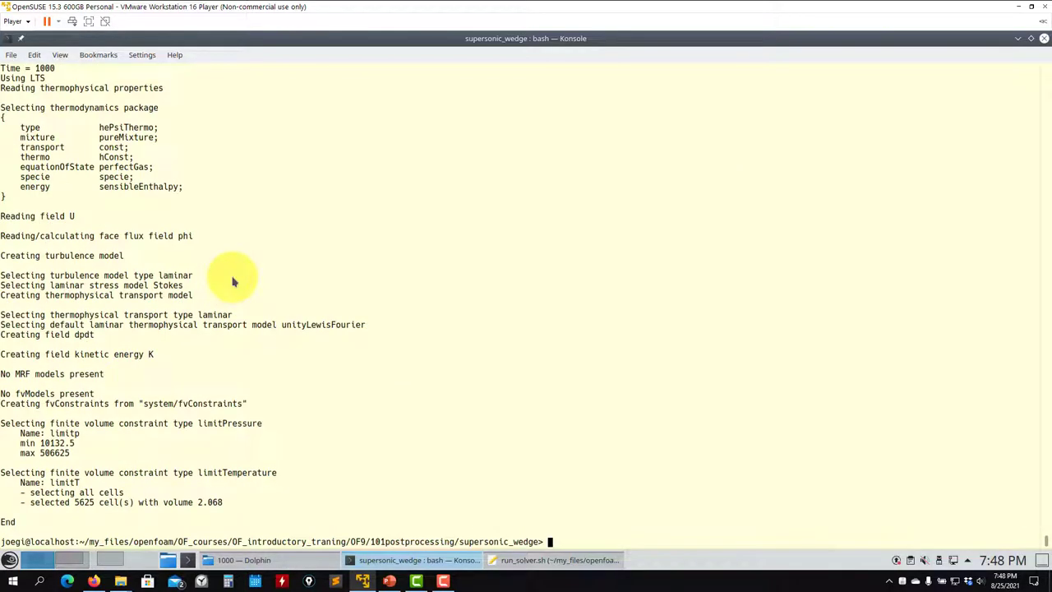
{"action": "key", "text": "Up"}
{"action": "key", "text": "Up"}
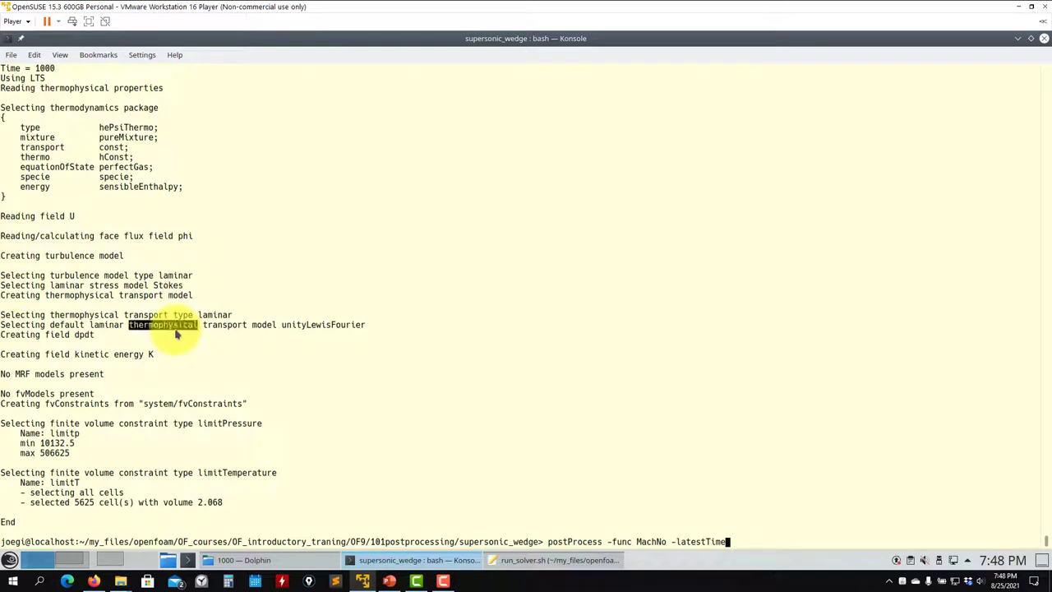
Open the supersonic_wedge constant folder in Dolphin, showing polyMesh, triSurface and thermophysical properties
{"action": "left_click", "coordinate": [243, 560]}
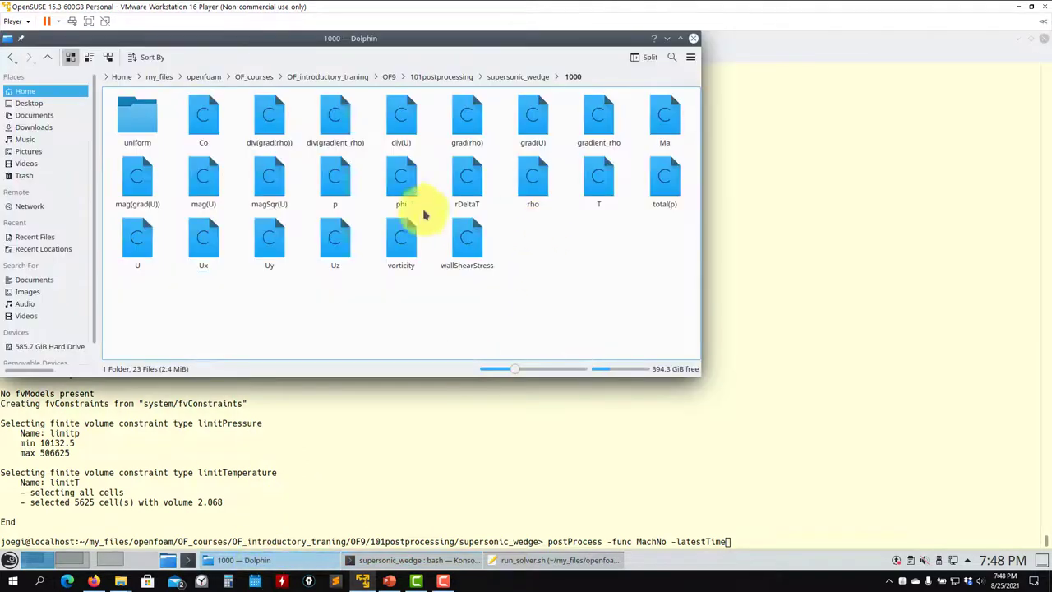
{"action": "left_click", "coordinate": [511, 79]}
{"action": "double_click", "coordinate": [339, 185]}
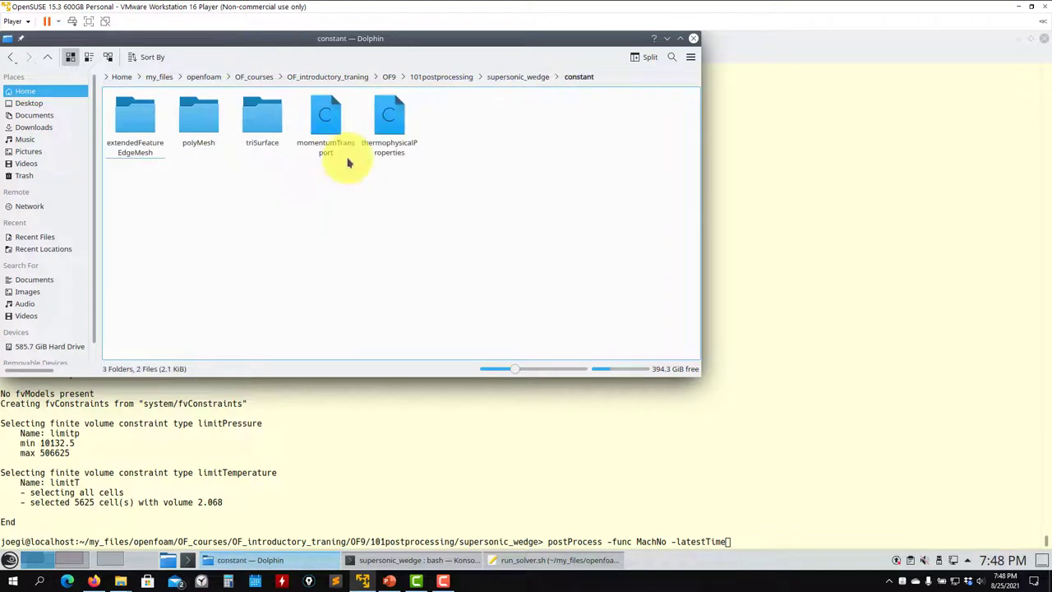
{"action": "left_click", "coordinate": [466, 429]}
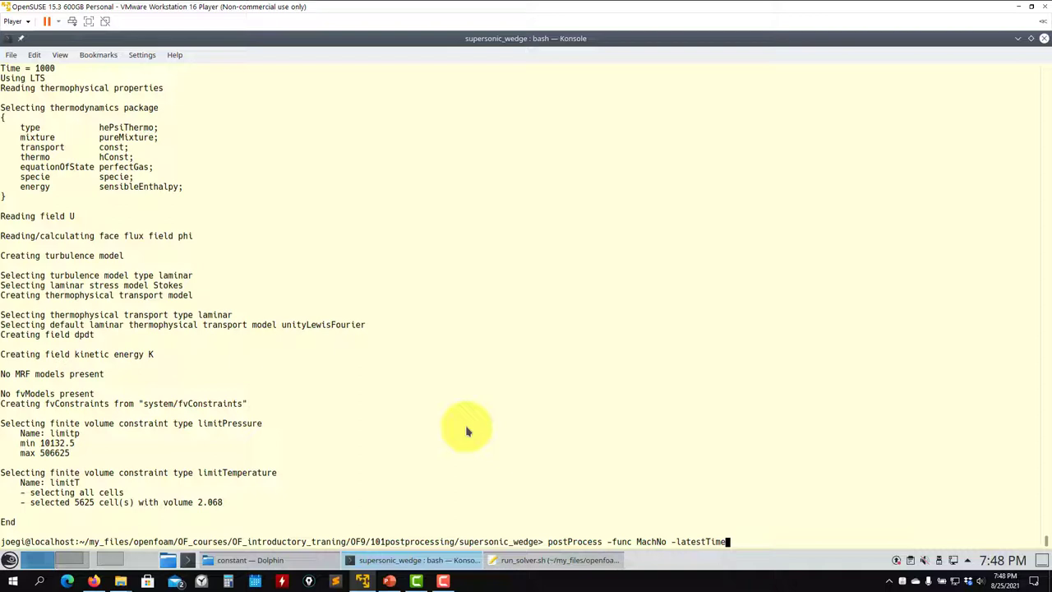
{"action": "left_click", "coordinate": [277, 559]}
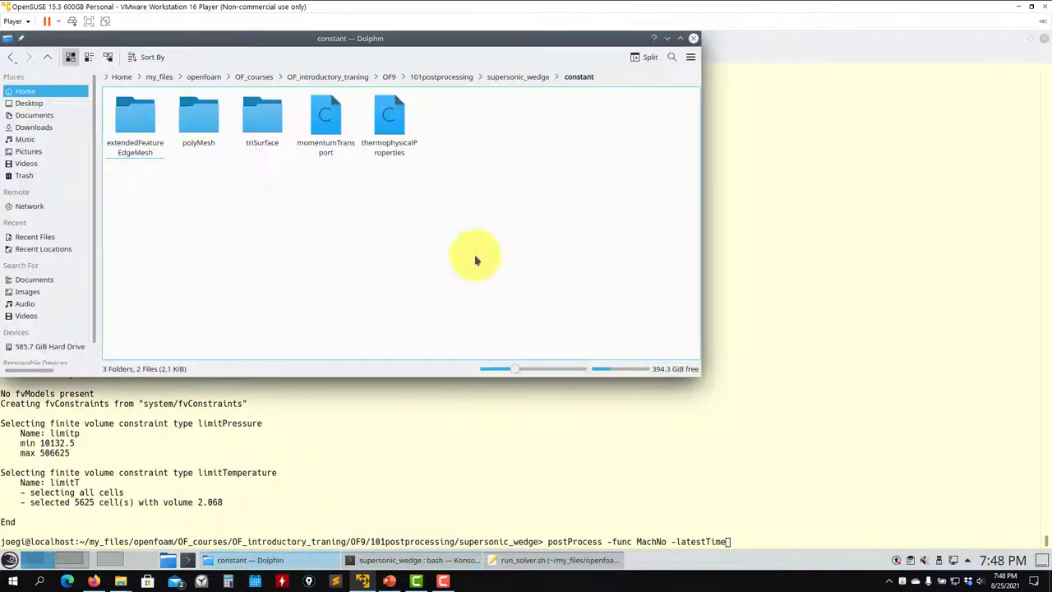
{"action": "left_click", "coordinate": [719, 444]}
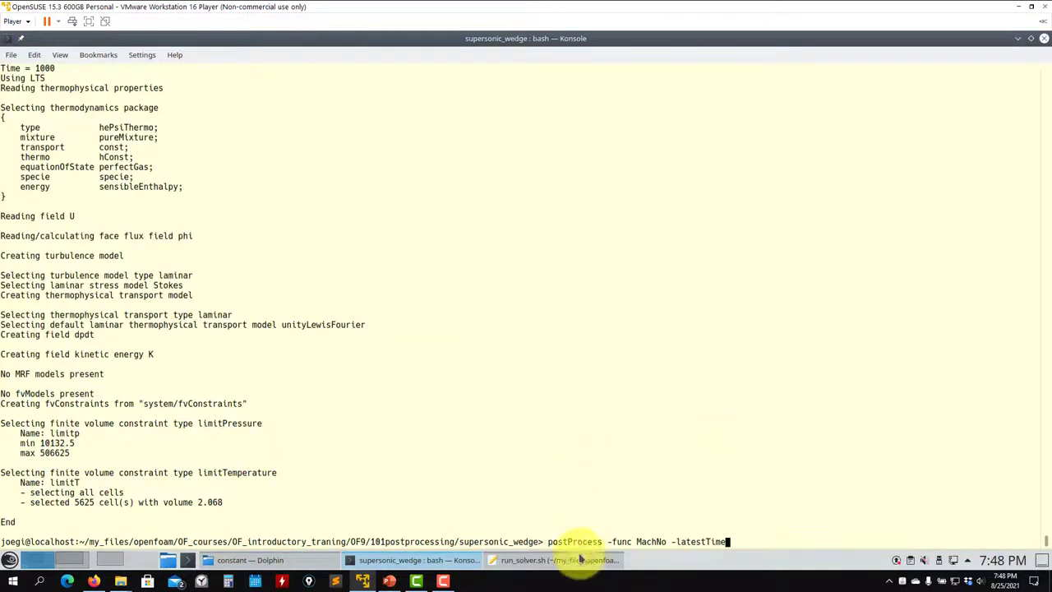
Run the line-19 wallShearStress command with plain postProcess, then through rhoPimpleFoam -postProcess
{"action": "left_click", "coordinate": [553, 560]}
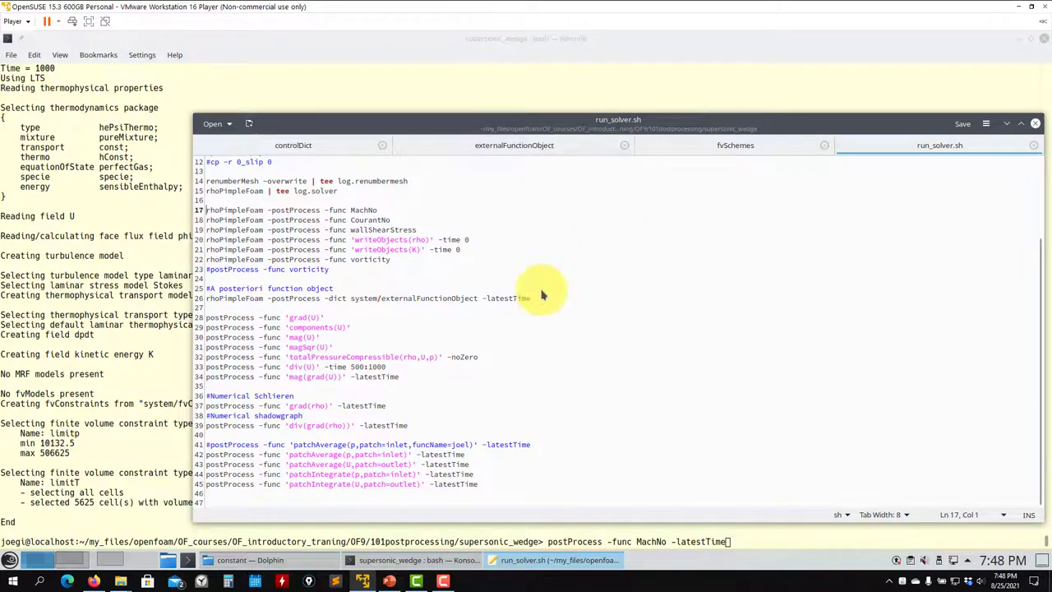
{"action": "triple_click", "coordinate": [387, 234]}
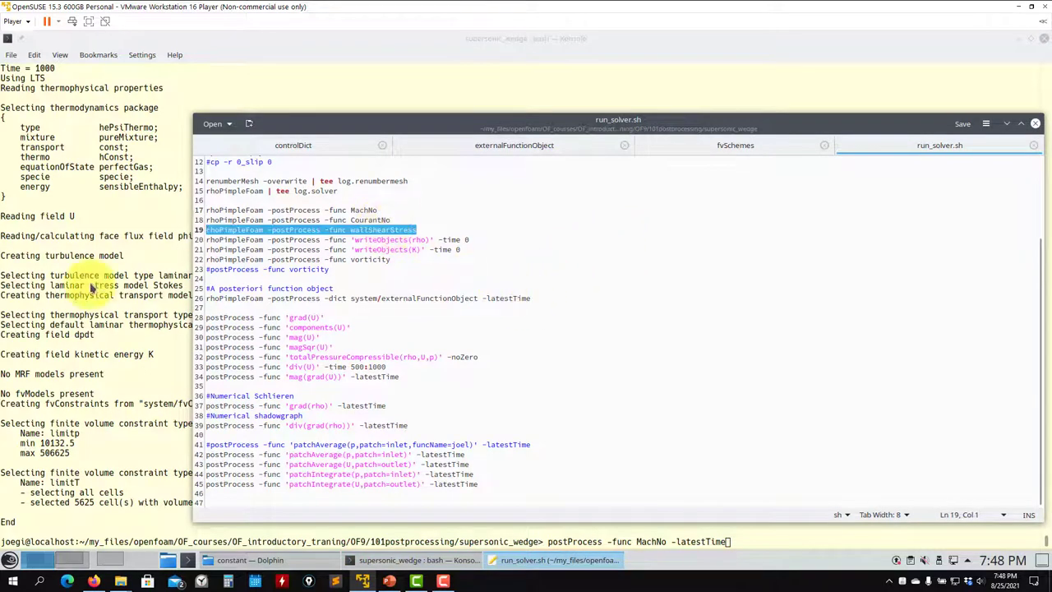
{"action": "left_click", "coordinate": [91, 287]}
{"action": "key", "text": "ctrl+c"}
{"action": "middle_click", "coordinate": [261, 272]}
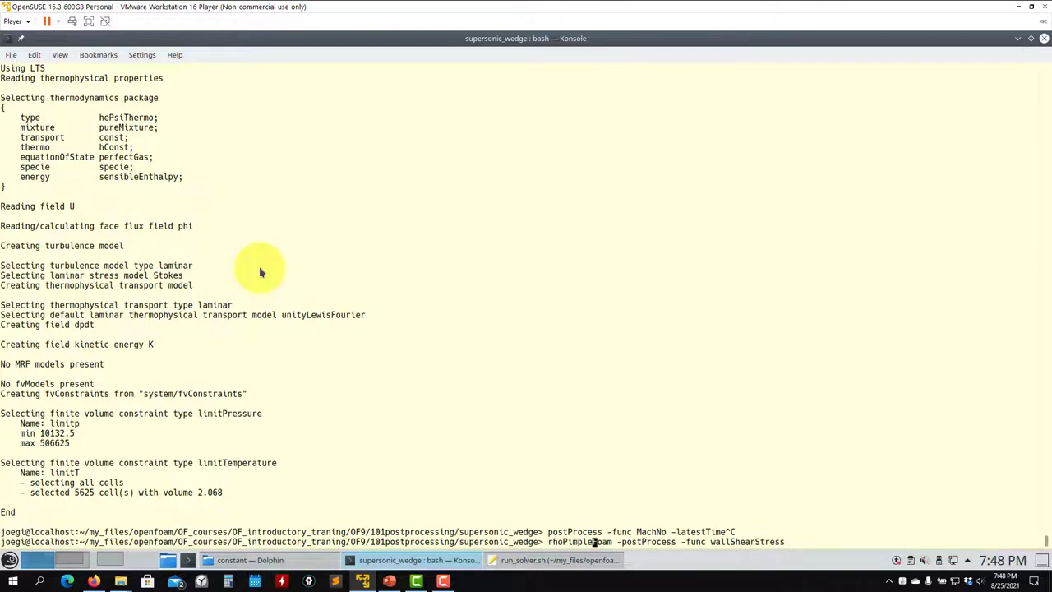
{"action": "key", "text": "BackSpace"}
{"action": "key", "text": "BackSpace"}
{"action": "key", "text": "BackSpace"}
{"action": "key", "text": "BackSpace"}
{"action": "key", "text": "BackSpace"}
{"action": "key", "text": "BackSpace"}
{"action": "key", "text": "BackSpace"}
{"action": "key", "text": "BackSpace"}
{"action": "key", "text": "BackSpace"}
{"action": "key", "text": "BackSpace"}
{"action": "key", "text": "BackSpace"}
{"action": "key", "text": "BackSpace"}
{"action": "key", "text": "BackSpace"}
{"action": "key", "text": "BackSpace"}
{"action": "key", "text": "BackSpace"}
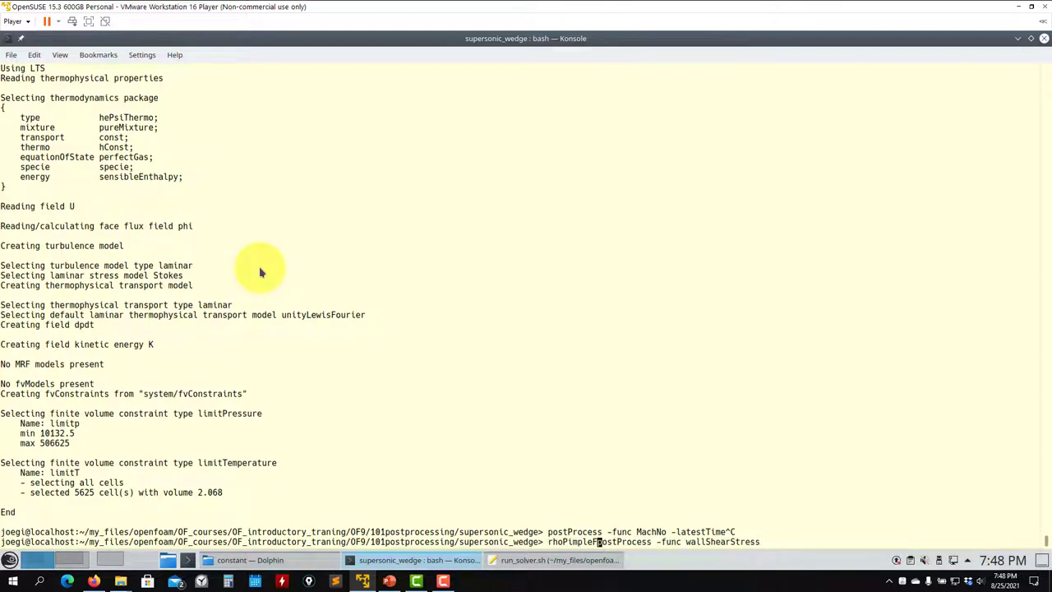
{"action": "key", "text": "Return"}
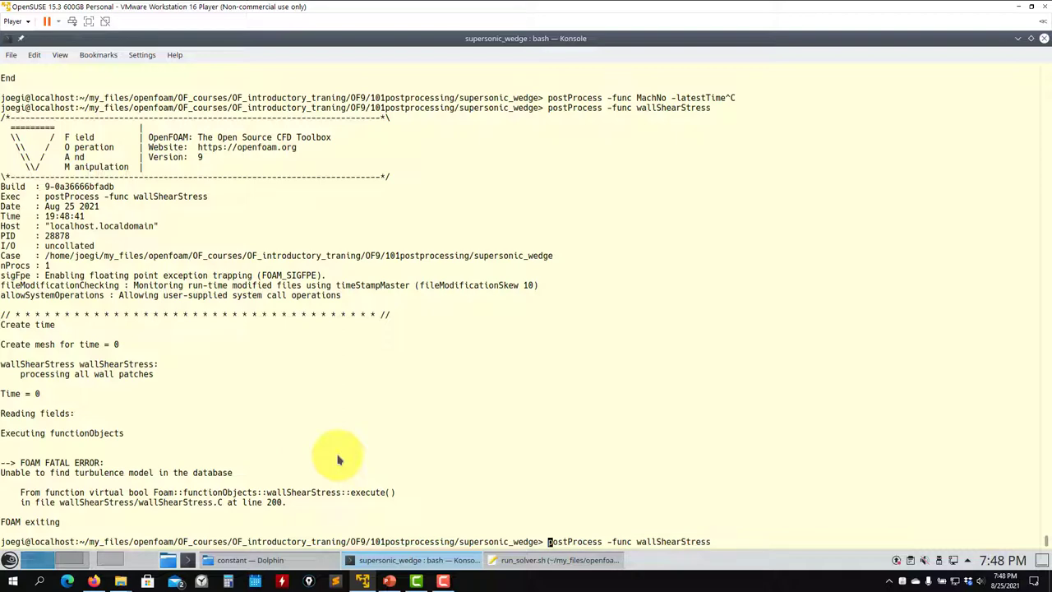
{"action": "type", "text": "rhoPimpleFoam"}
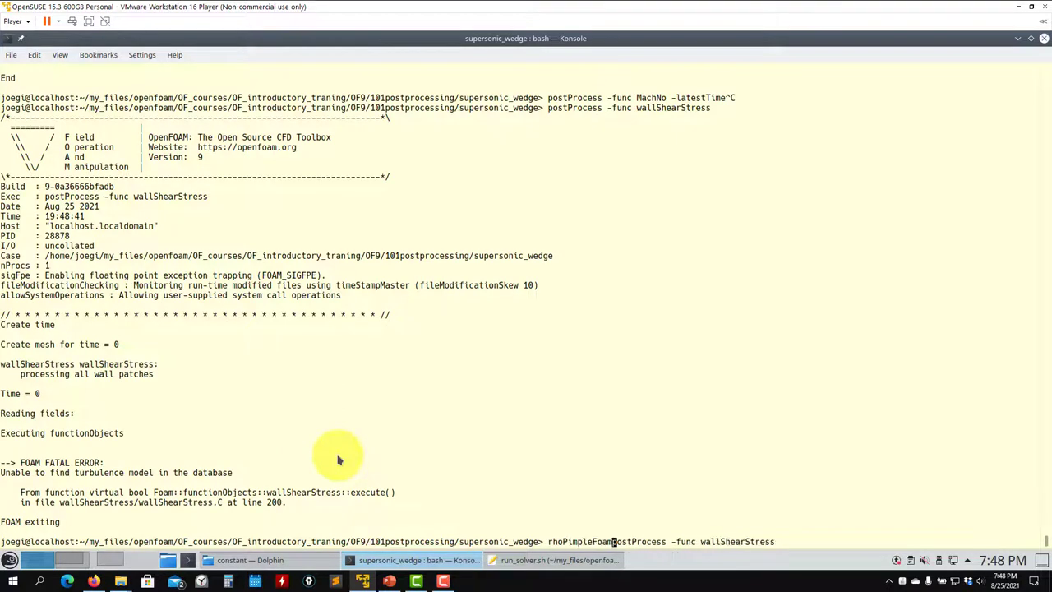
{"action": "type", "text": " -"}
{"action": "key", "text": "Return"}
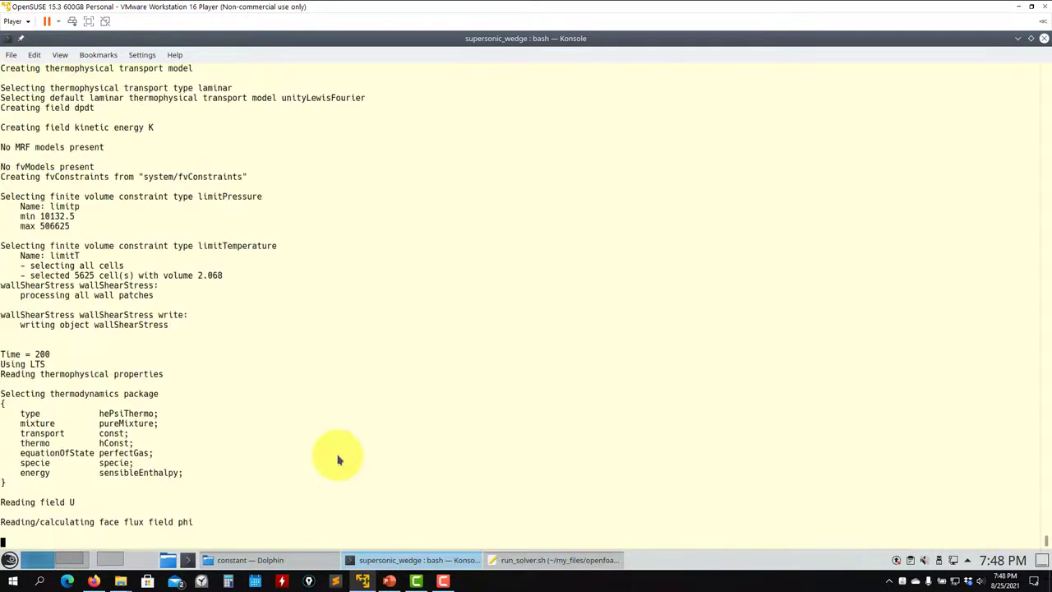
Paste the line-23 vorticity postProcess command from run_solver.sh at the terminal prompt
{"action": "left_click", "coordinate": [570, 556]}
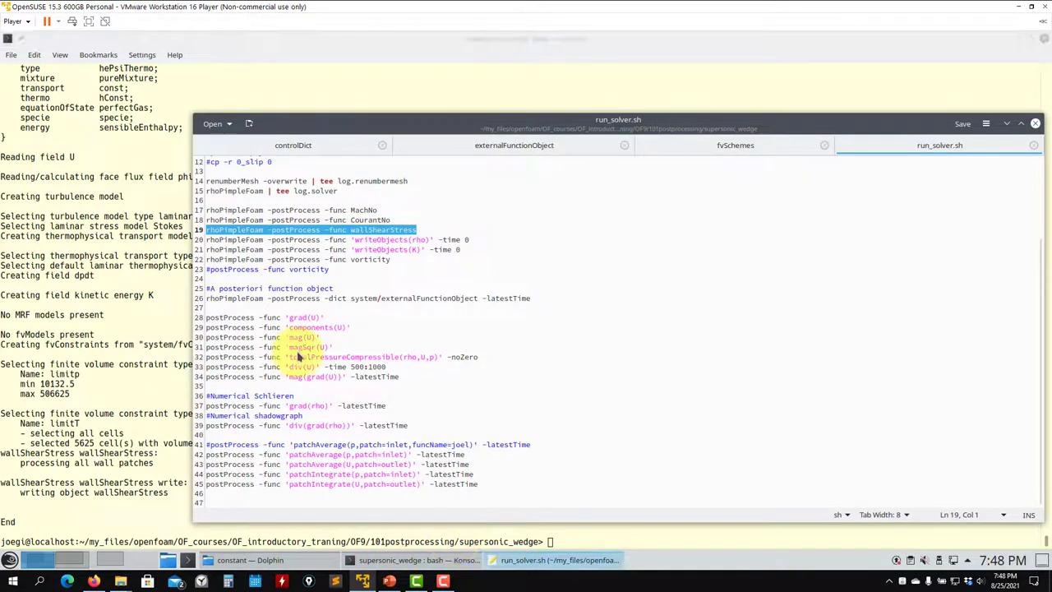
{"action": "left_click_drag", "start_coordinate": [330, 269], "coordinate": [218, 270]}
{"action": "left_click", "coordinate": [129, 259]}
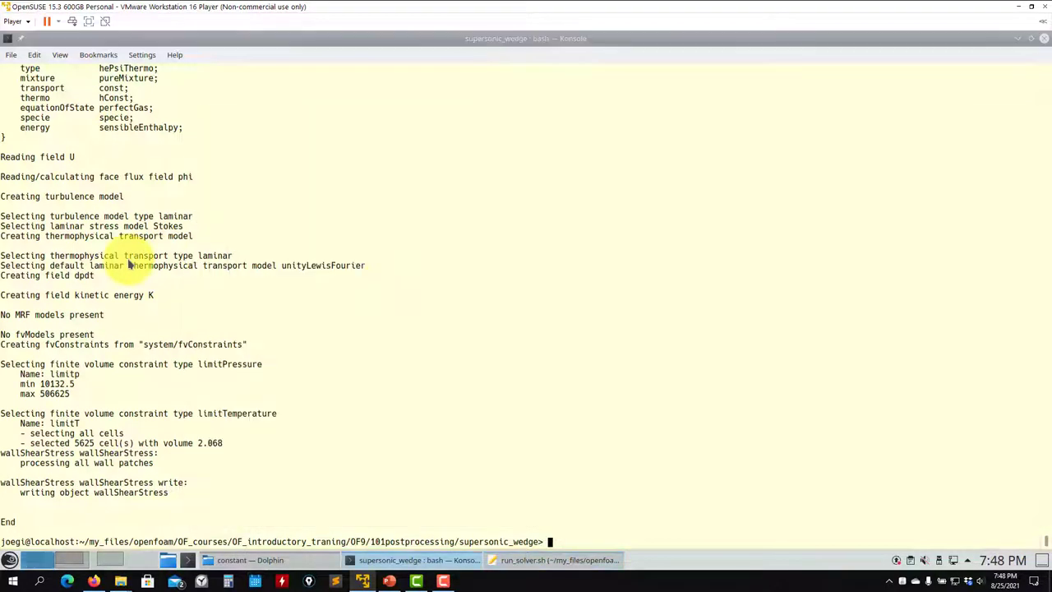
{"action": "middle_click", "coordinate": [391, 261]}
Compute vorticity with postProcess, then with line 22's rhoPimpleFoam -postProcess command
{"action": "key", "text": "Return"}
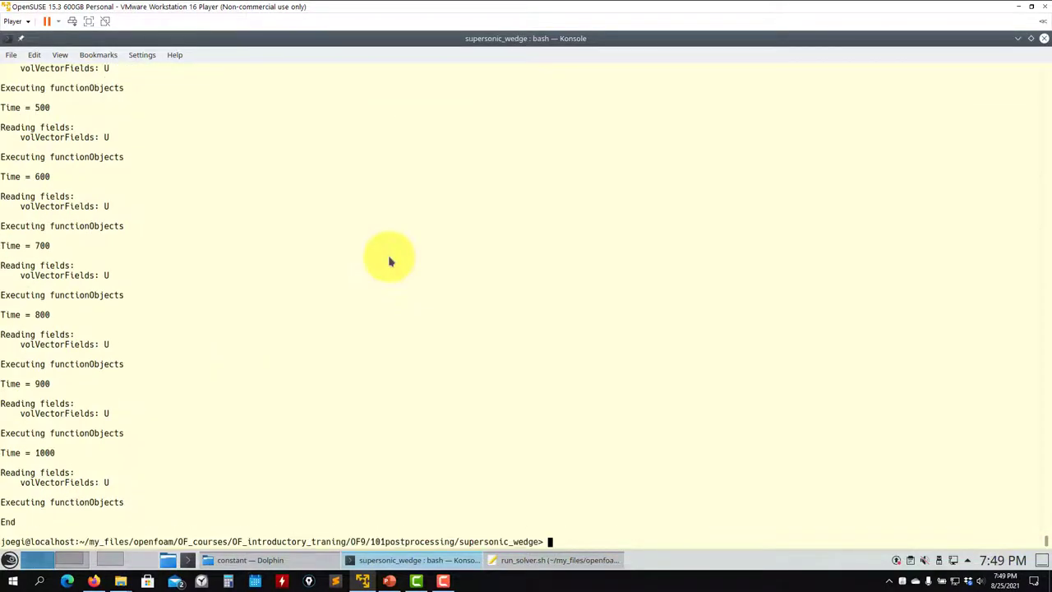
{"action": "left_click", "coordinate": [532, 560]}
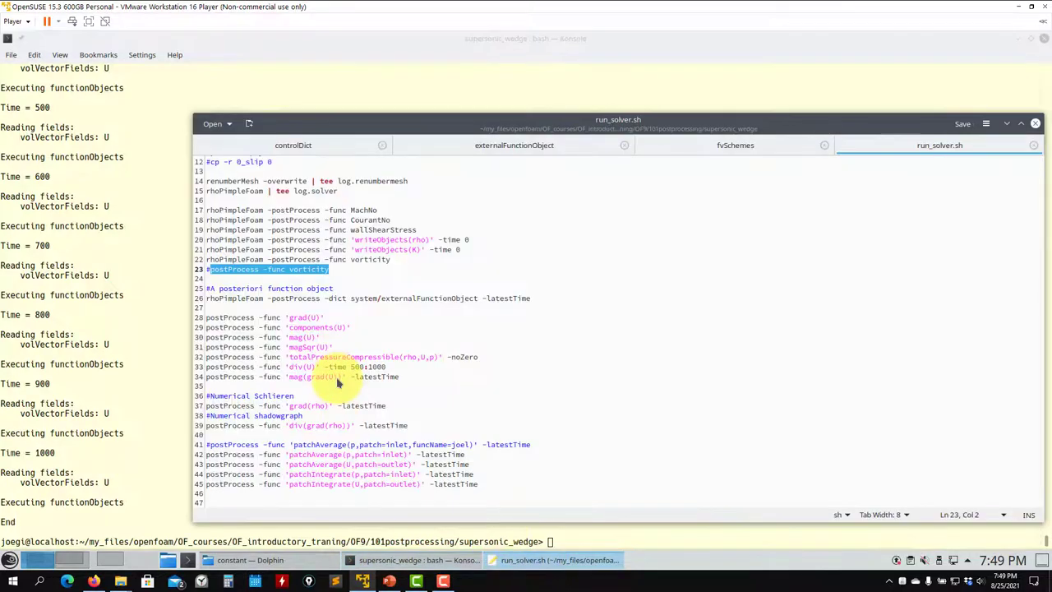
{"action": "left_click_drag", "start_coordinate": [265, 260], "coordinate": [211, 264]}
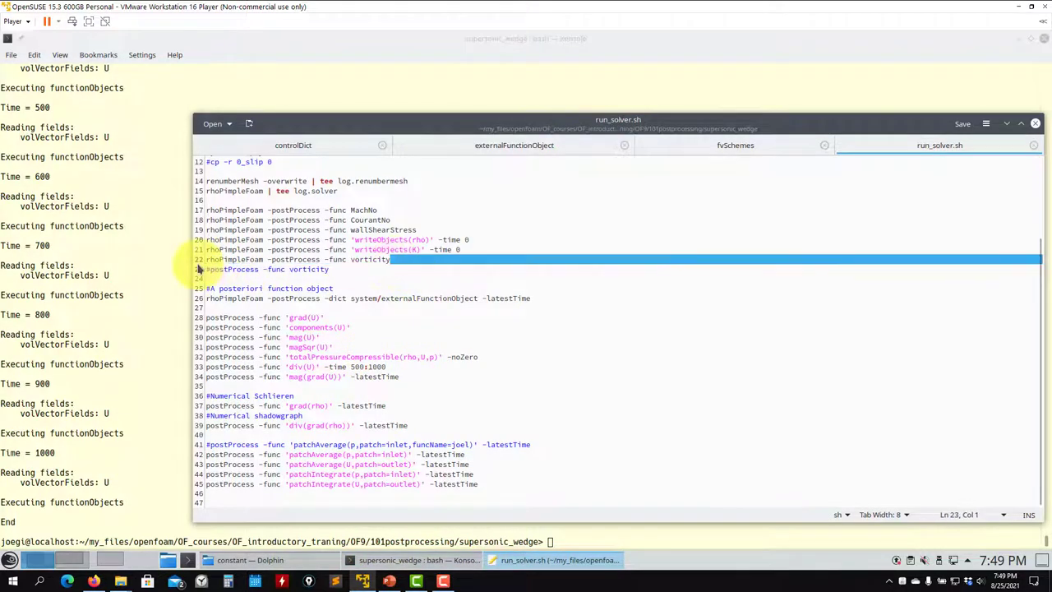
{"action": "triple_click", "coordinate": [215, 263]}
{"action": "middle_click", "coordinate": [139, 260]}
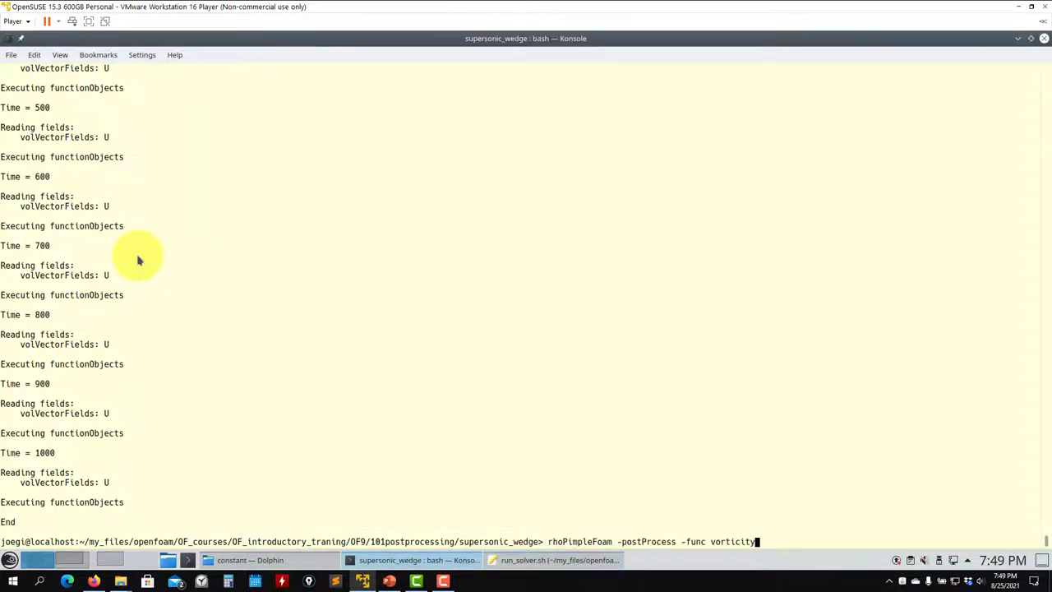
{"action": "key", "text": "Return"}
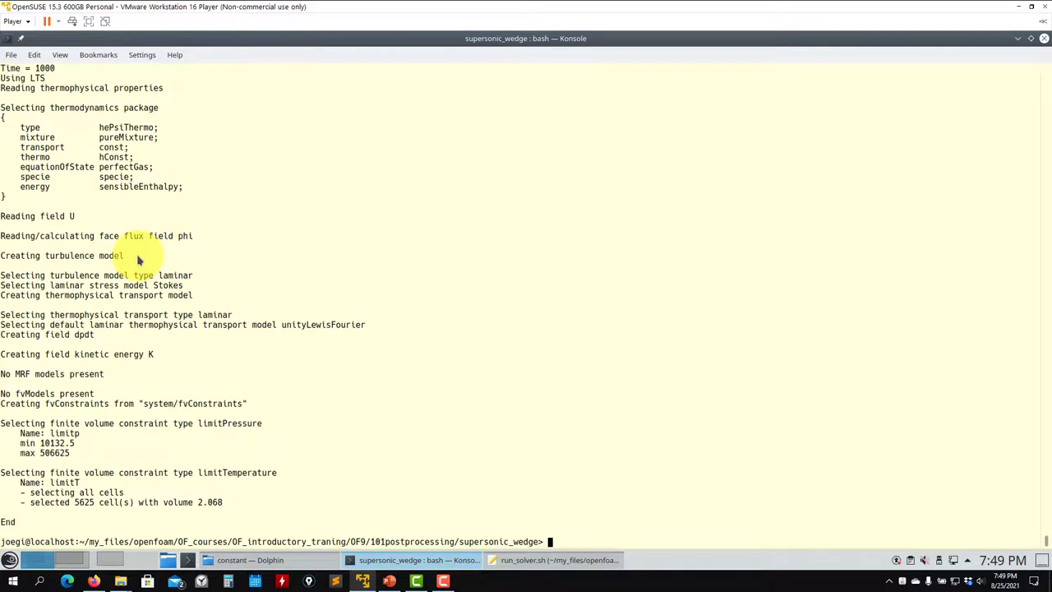
Review lines 23 and 17, then paste line 28's postProcess -func 'grad(U)' at the prompt
{"action": "left_click", "coordinate": [543, 559]}
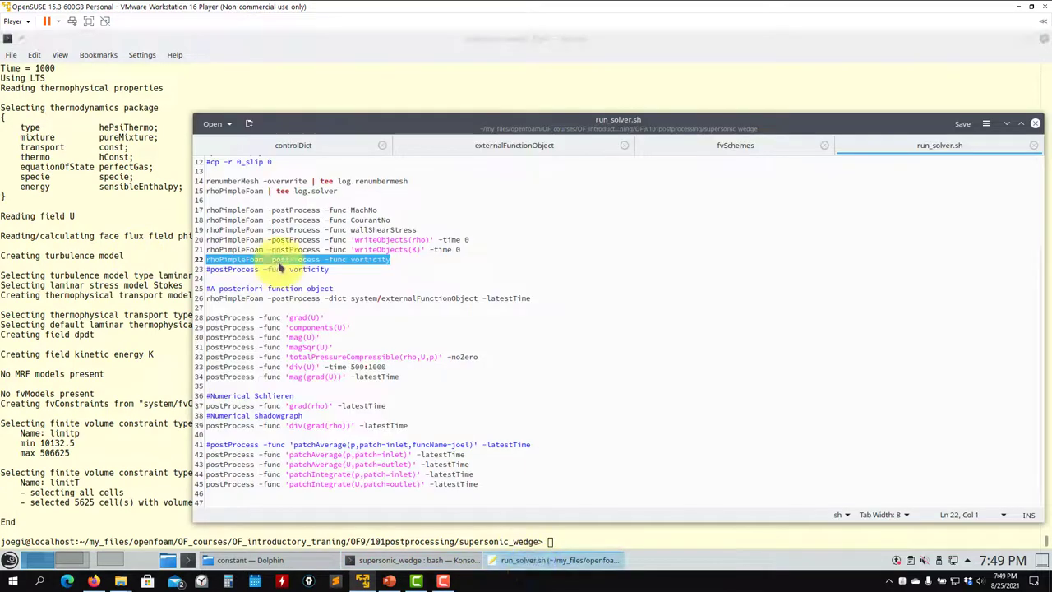
{"action": "double_click", "coordinate": [243, 270]}
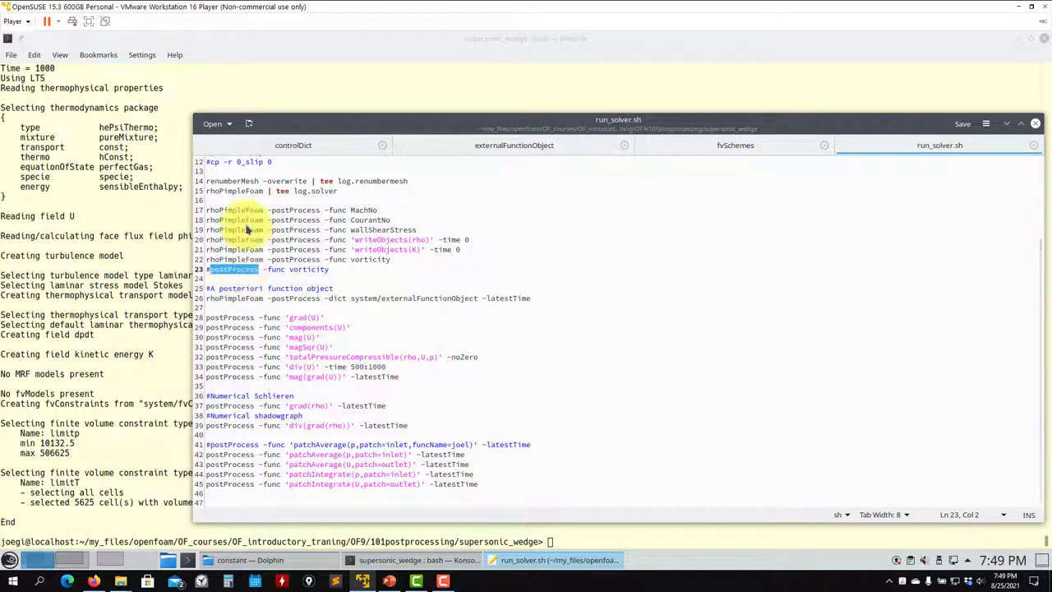
{"action": "double_click", "coordinate": [235, 210]}
{"action": "left_click_drag", "start_coordinate": [289, 317], "coordinate": [326, 318]}
{"action": "left_click", "coordinate": [136, 323]}
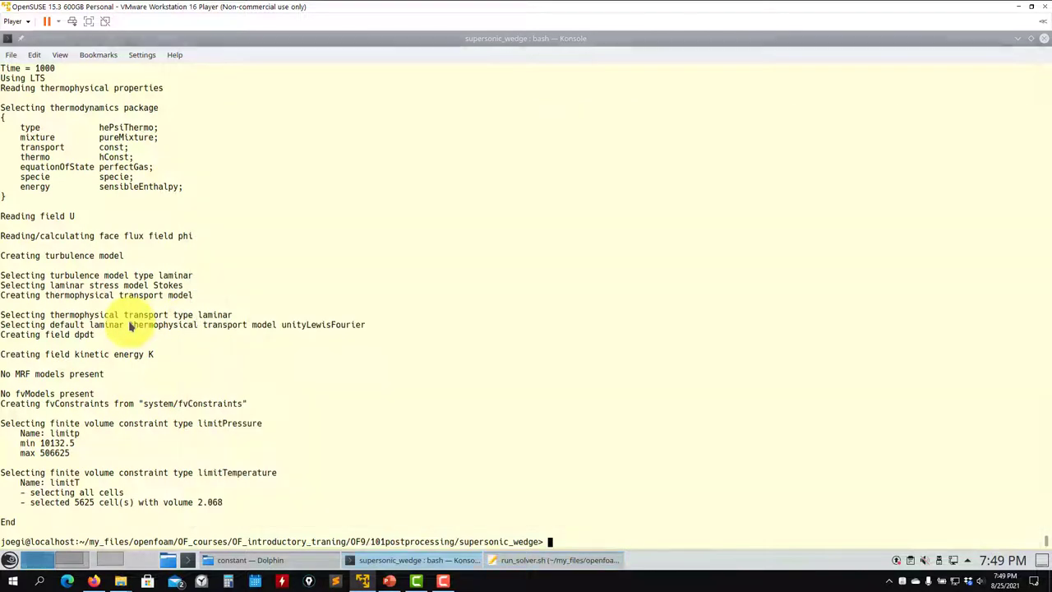
{"action": "middle_click", "coordinate": [136, 323]}
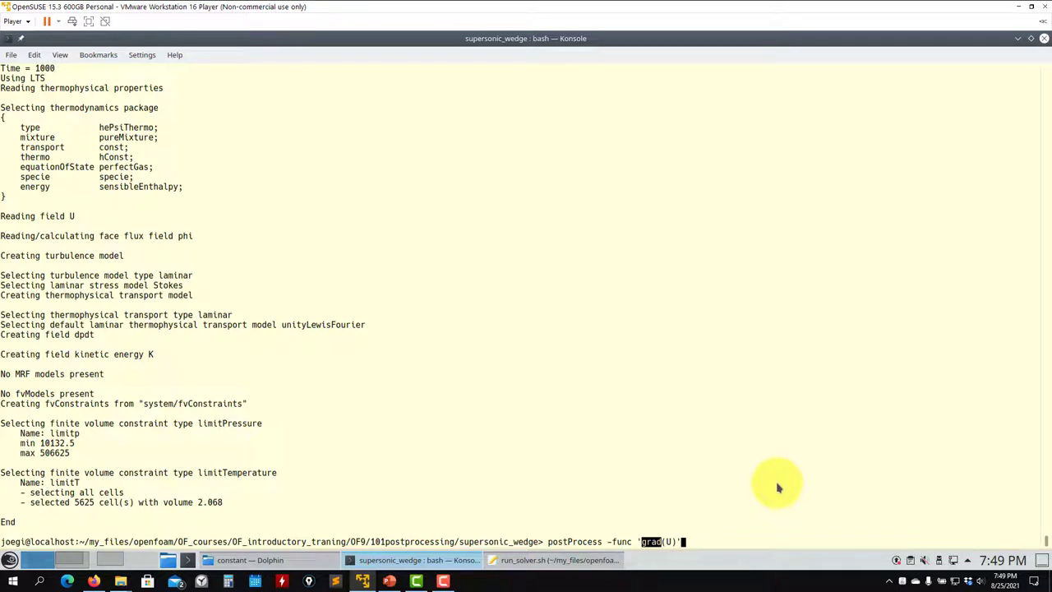
Run postProcess -func 'grad(T)' through time 1000 and confirm the grad(T) file in folder 100
{"action": "left_click", "coordinate": [289, 560]}
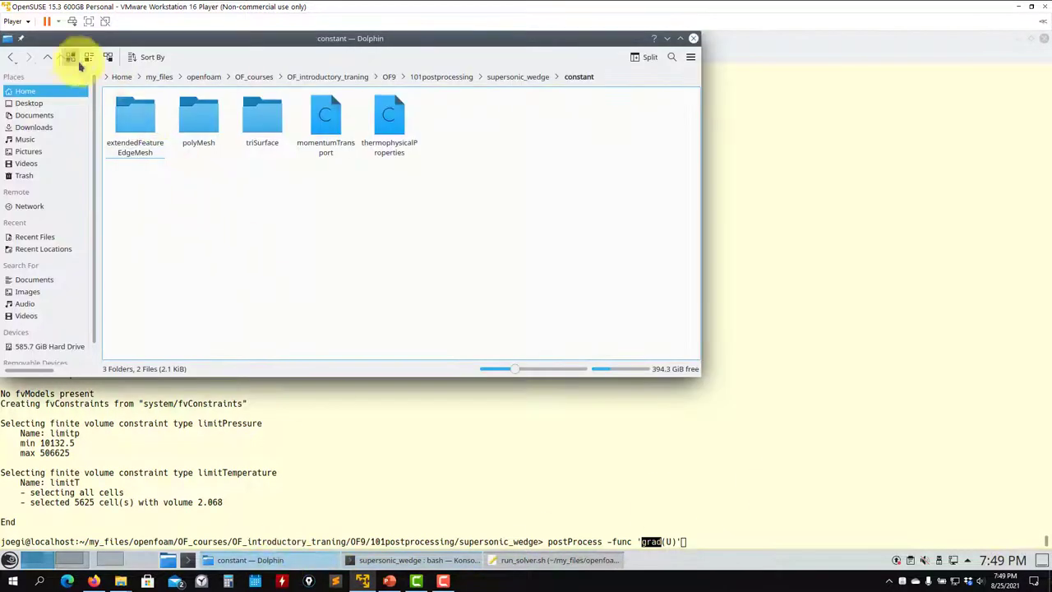
{"action": "left_click", "coordinate": [47, 57]}
{"action": "left_click", "coordinate": [263, 113]}
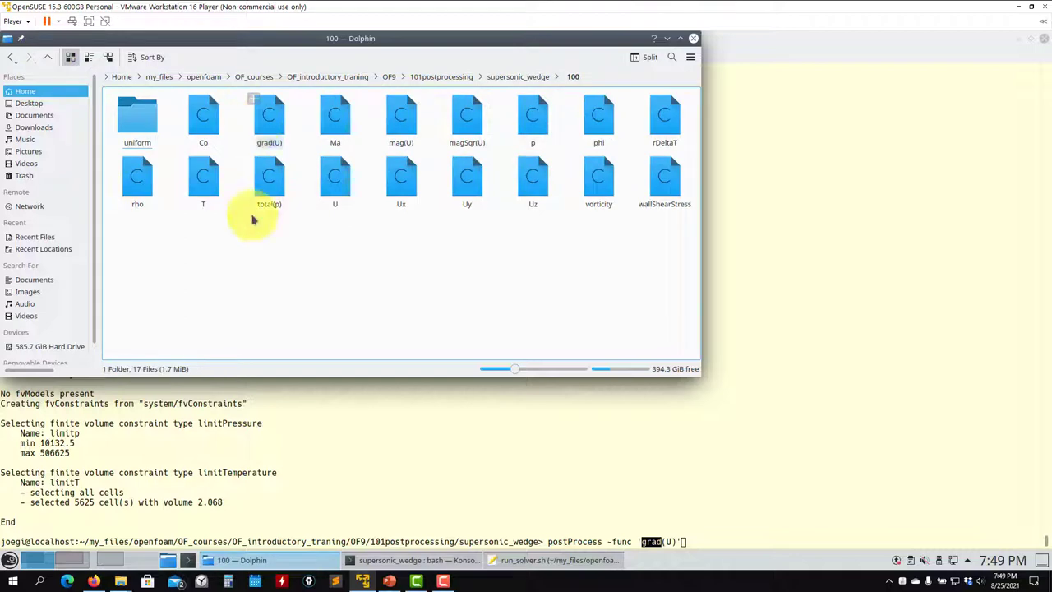
{"action": "left_click", "coordinate": [822, 429]}
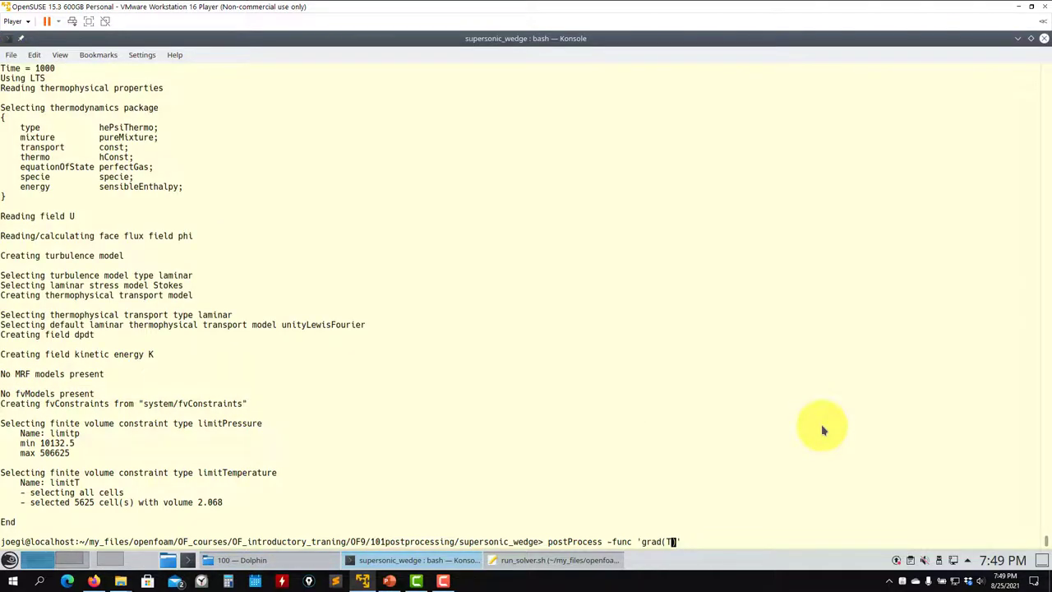
{"action": "key", "text": "Return"}
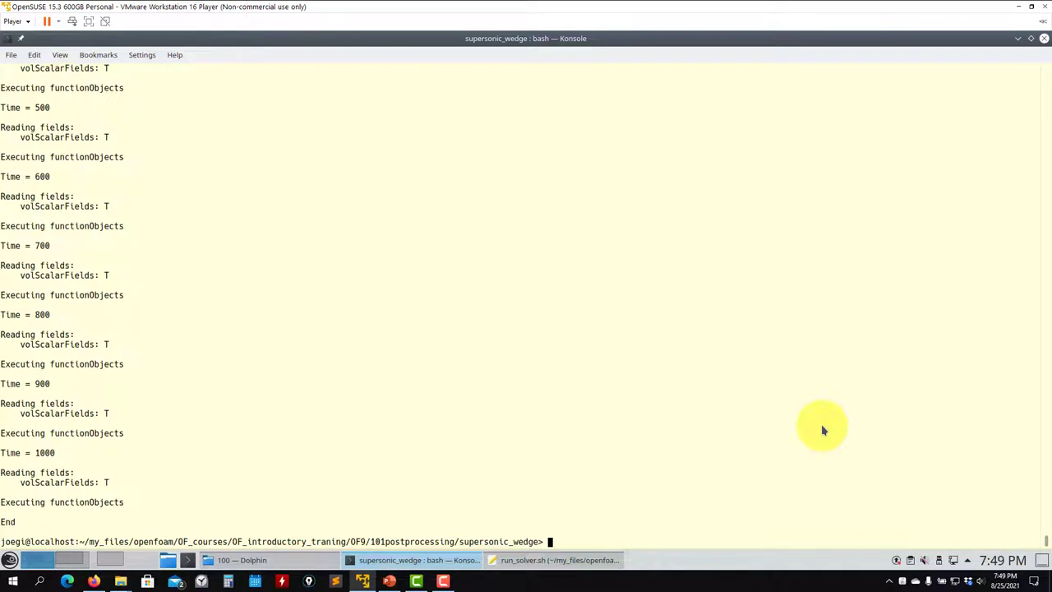
{"action": "left_click", "coordinate": [280, 561]}
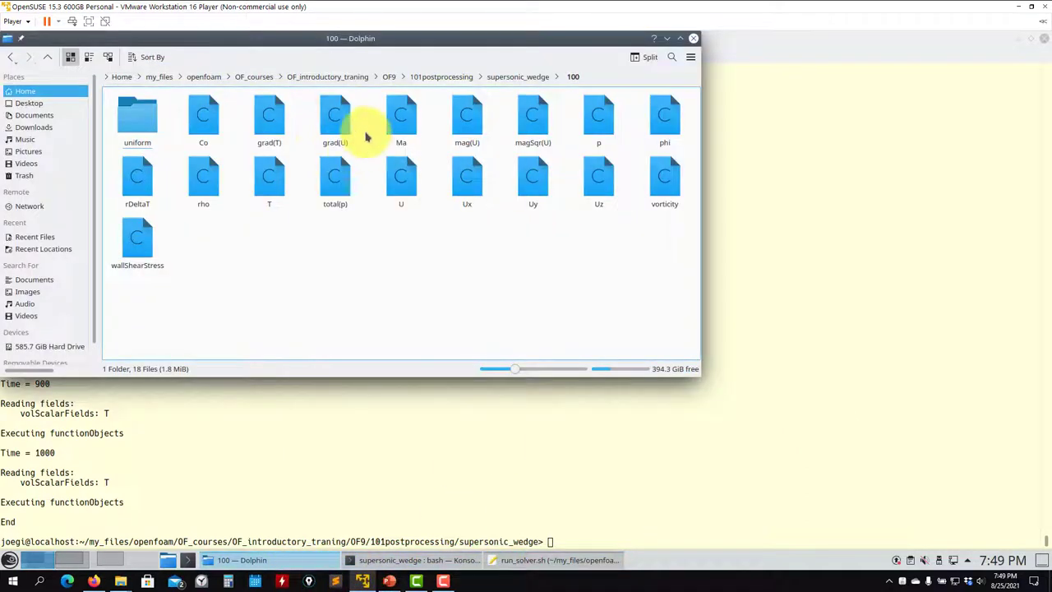
{"action": "left_click", "coordinate": [555, 561]}
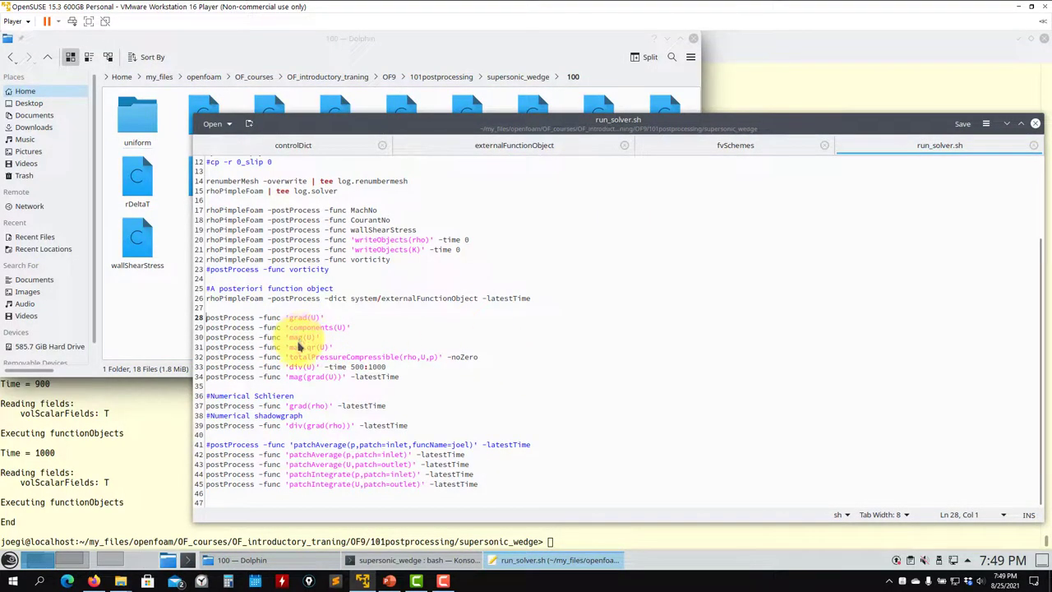
{"action": "left_click", "coordinate": [170, 442]}
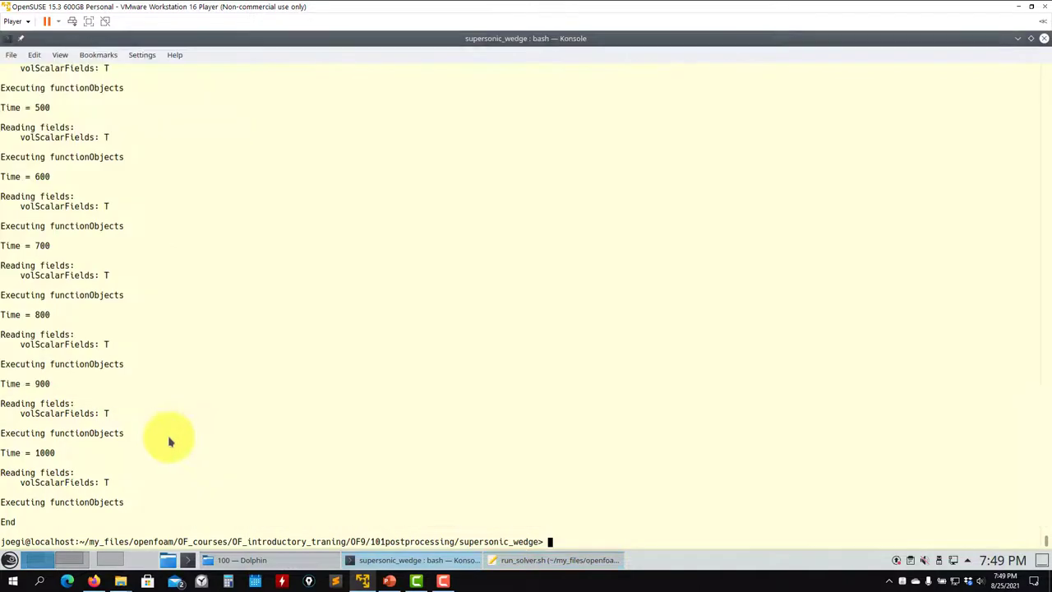
{"action": "type", "text": "postProcess -func 'grad(T)"}
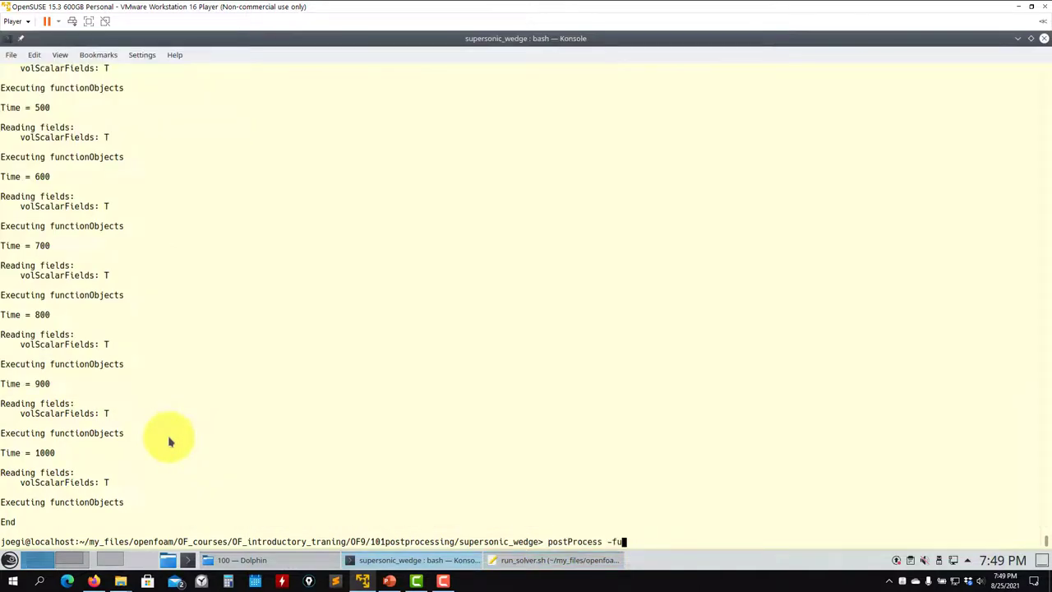
Run postProcess -list and browse the 82 function objects from CourantNo to yPlus
{"action": "type", "text": "t"}
{"action": "key", "text": "Return"}
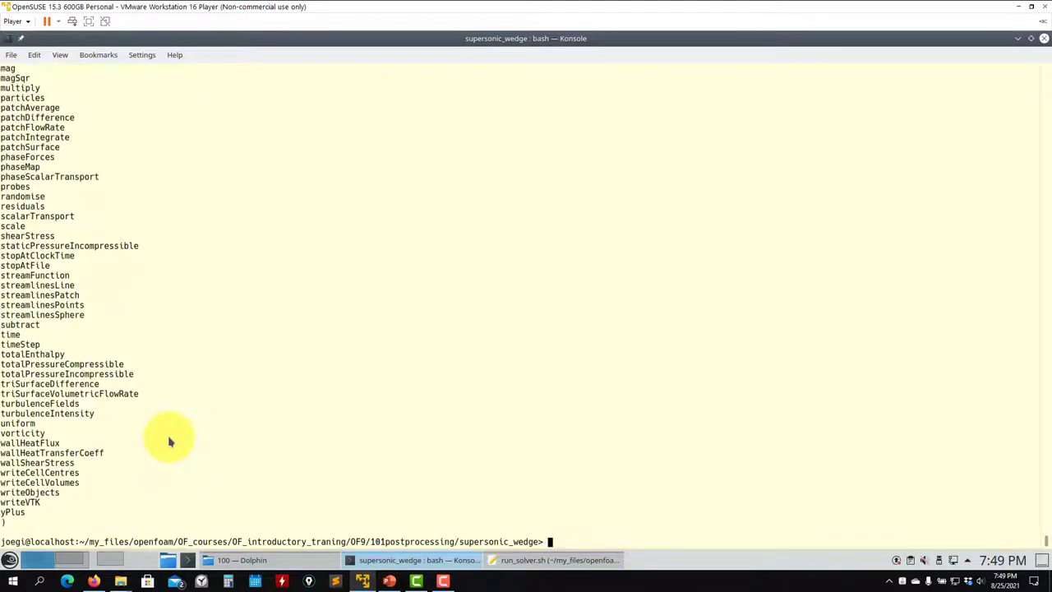
{"action": "scroll", "coordinate": [129, 329], "scroll_direction": "up", "scroll_amount": 10}
{"action": "scroll", "coordinate": [129, 328], "scroll_direction": "up", "scroll_amount": 4}
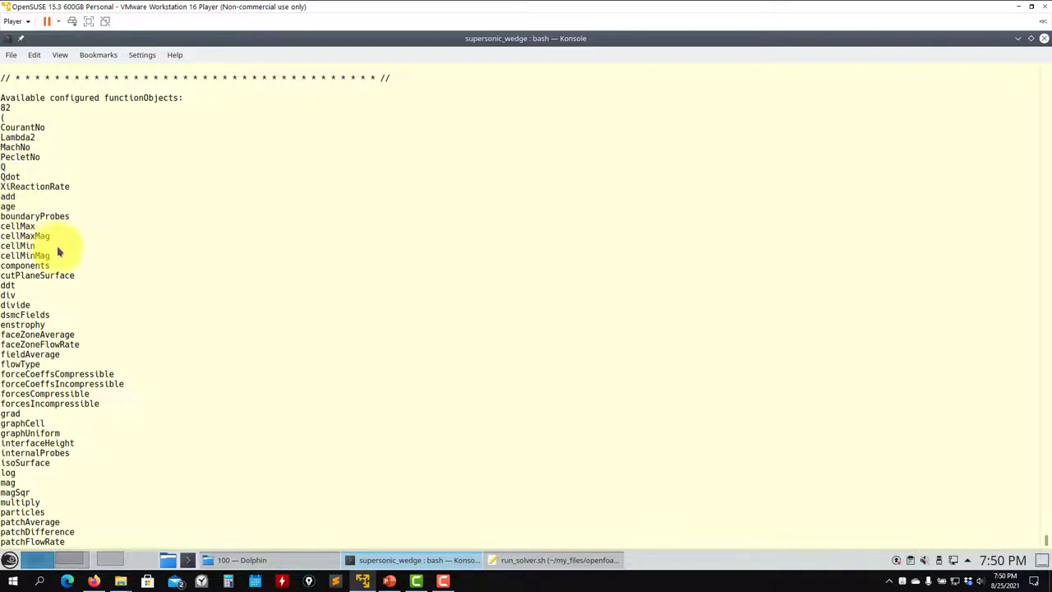
{"action": "left_click_drag", "start_coordinate": [53, 256], "coordinate": [2, 227]}
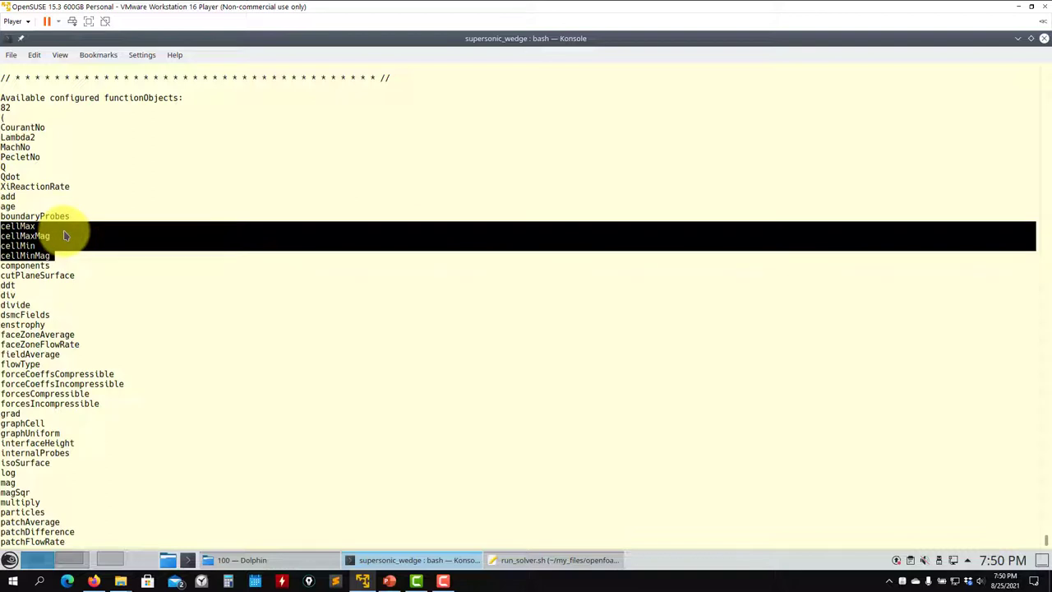
{"action": "scroll", "coordinate": [64, 231], "scroll_direction": "down", "scroll_amount": 4}
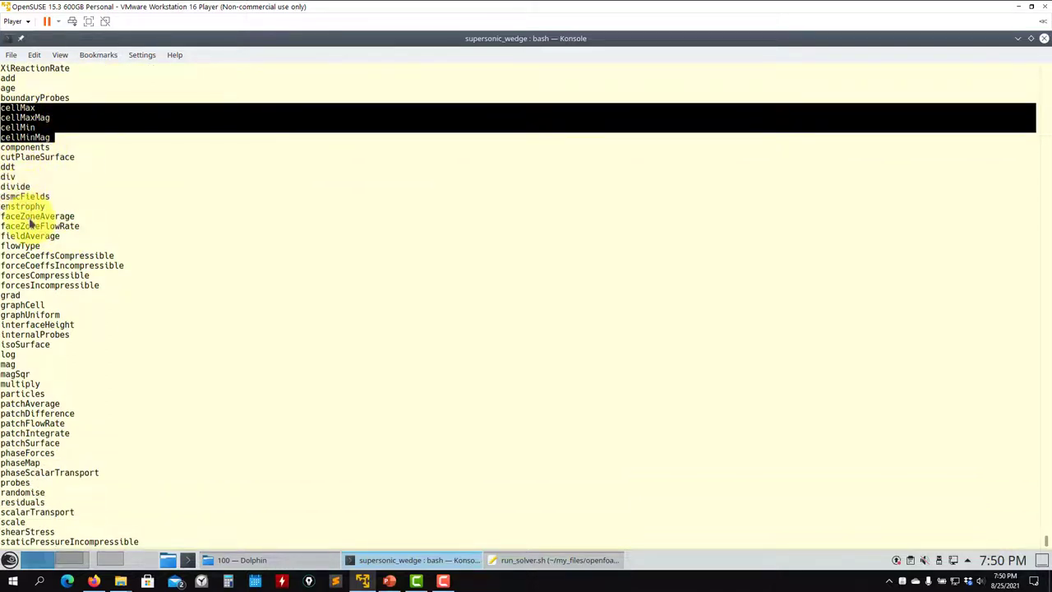
{"action": "scroll", "coordinate": [30, 216], "scroll_direction": "down", "scroll_amount": 4}
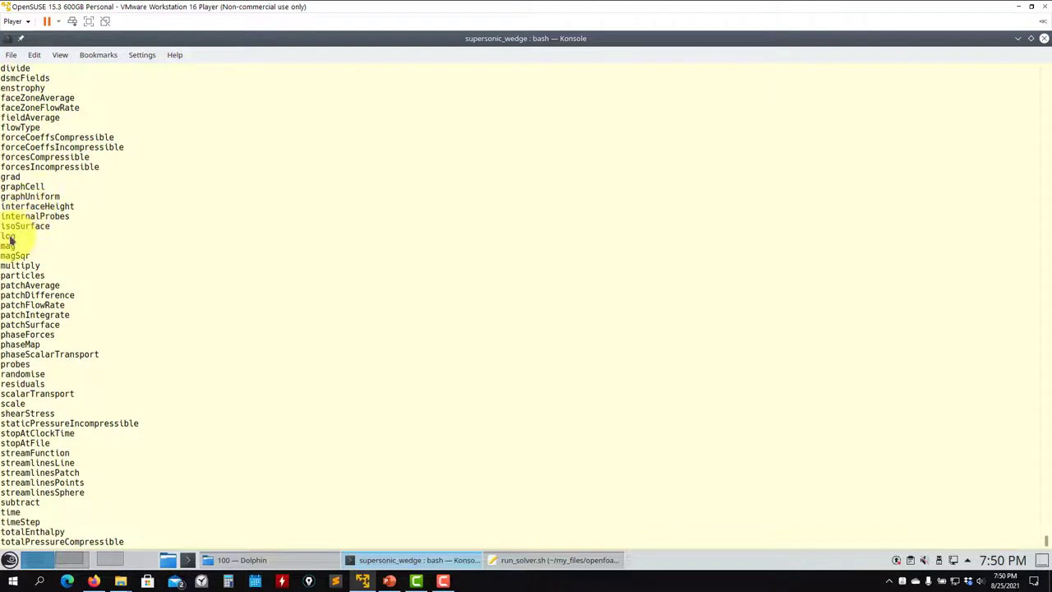
{"action": "scroll", "coordinate": [25, 263], "scroll_direction": "down", "scroll_amount": 6}
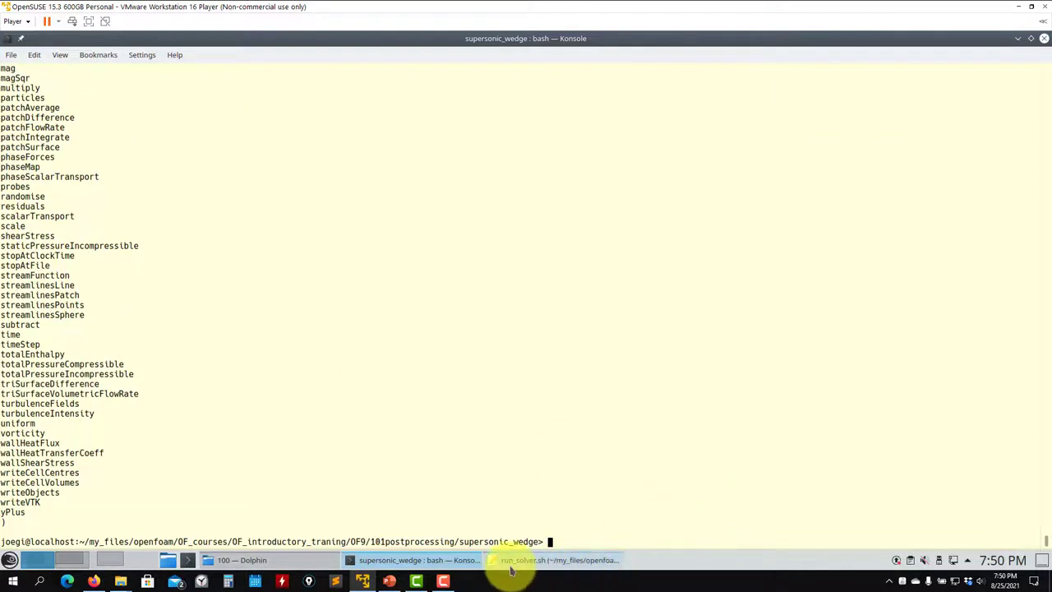
{"action": "left_click", "coordinate": [543, 560]}
Review the postProcess lines 28–34 and the #Numerical Schlieren comment, then launch paraFoam
{"action": "left_click_drag", "start_coordinate": [430, 382], "coordinate": [206, 316]}
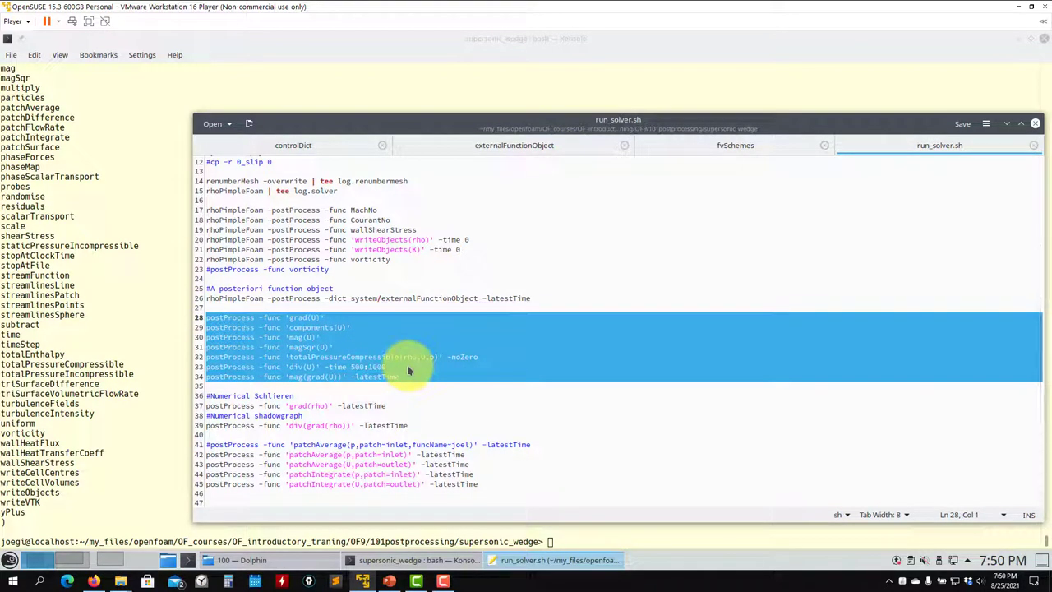
{"action": "left_click", "coordinate": [309, 407]}
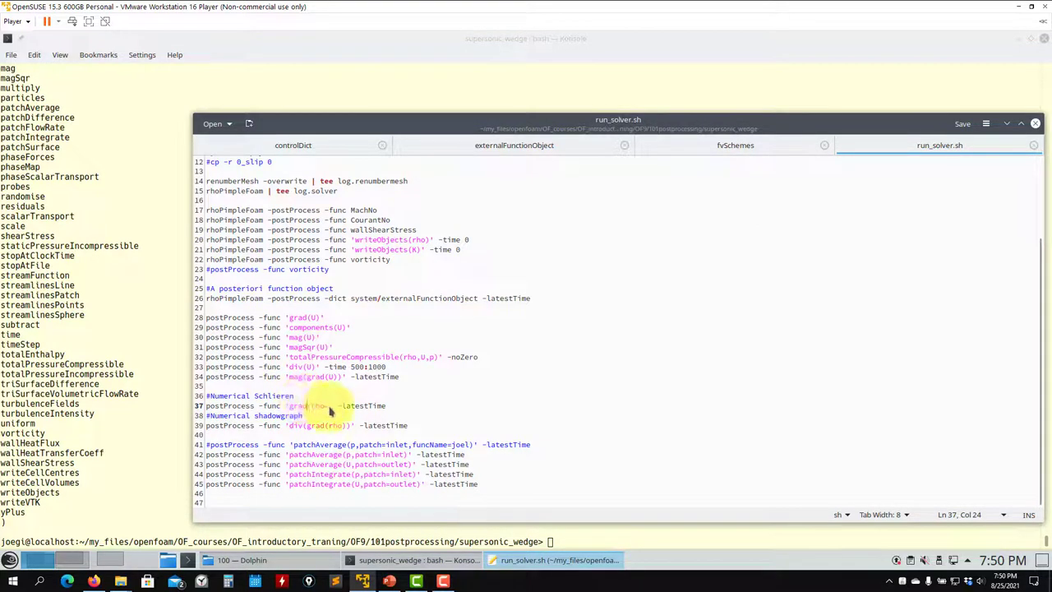
{"action": "left_click_drag", "start_coordinate": [294, 396], "coordinate": [199, 399]}
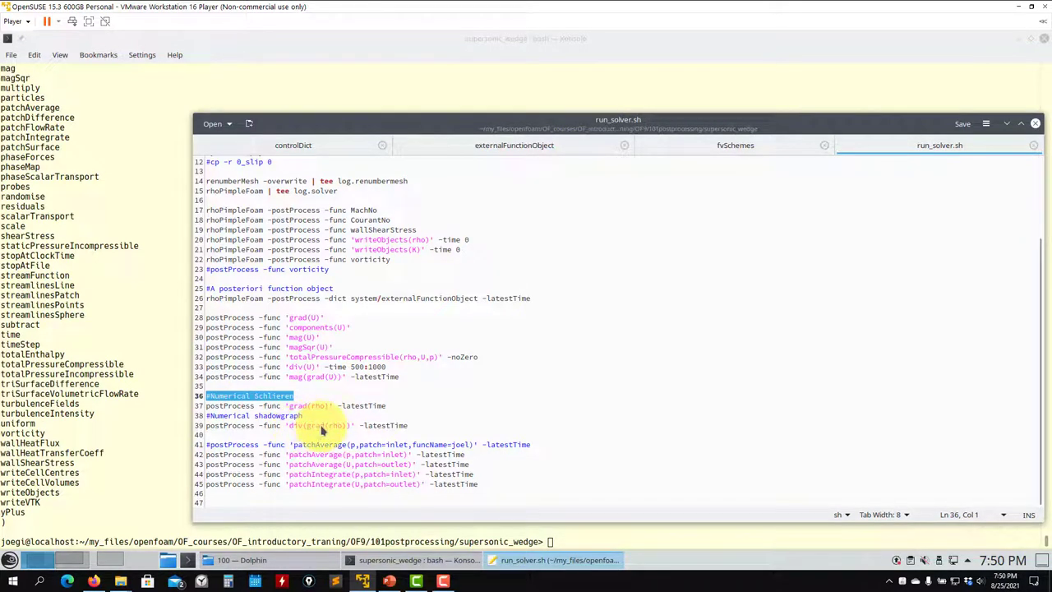
{"action": "left_click", "coordinate": [418, 430]}
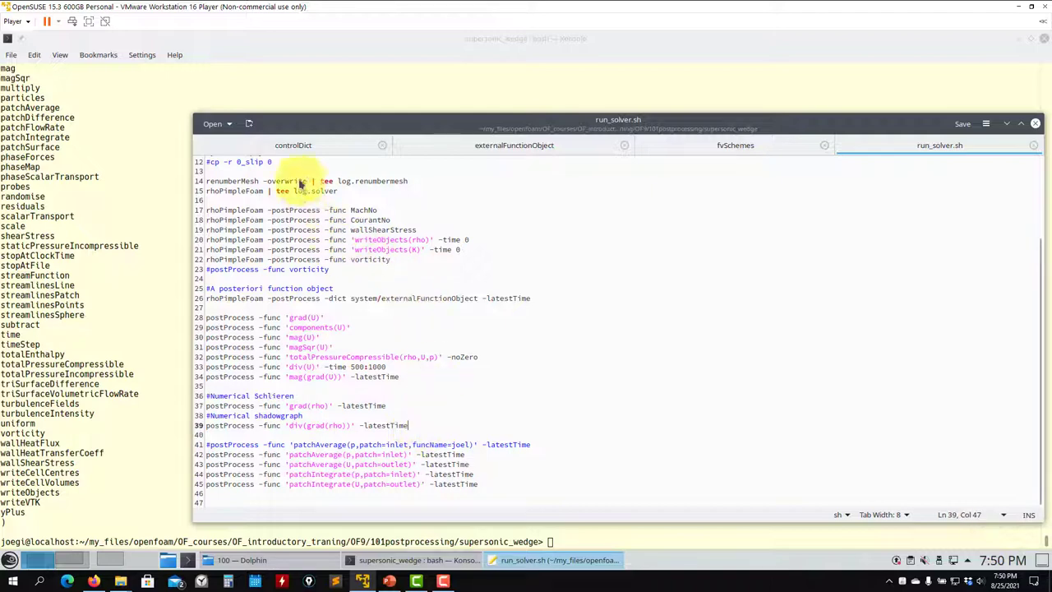
{"action": "scroll", "coordinate": [331, 266], "scroll_direction": "up", "scroll_amount": 4}
{"action": "scroll", "coordinate": [331, 265], "scroll_direction": "down", "scroll_amount": 4}
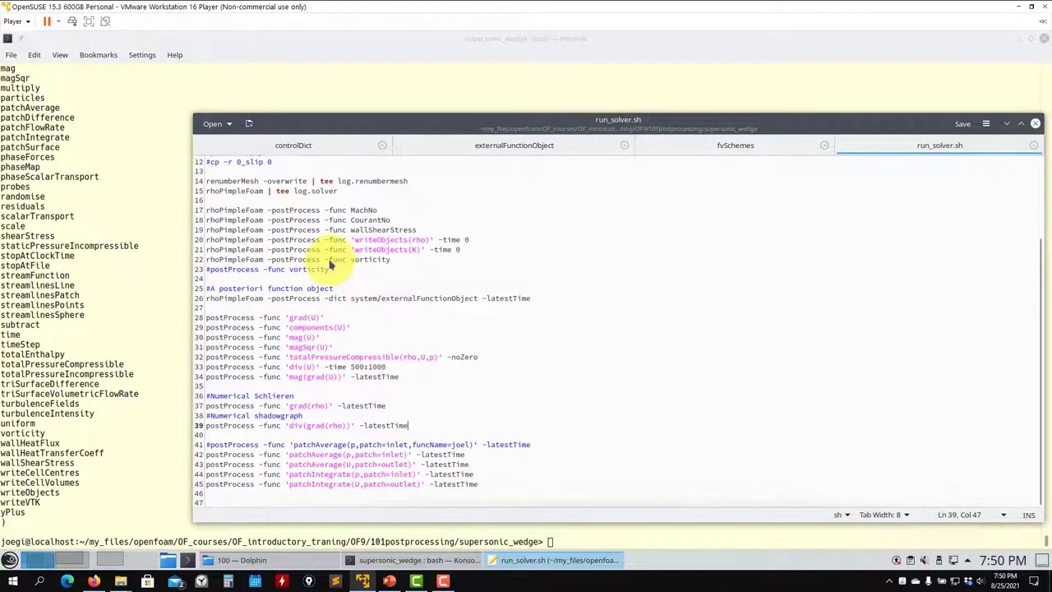
{"action": "left_click", "coordinate": [91, 288]}
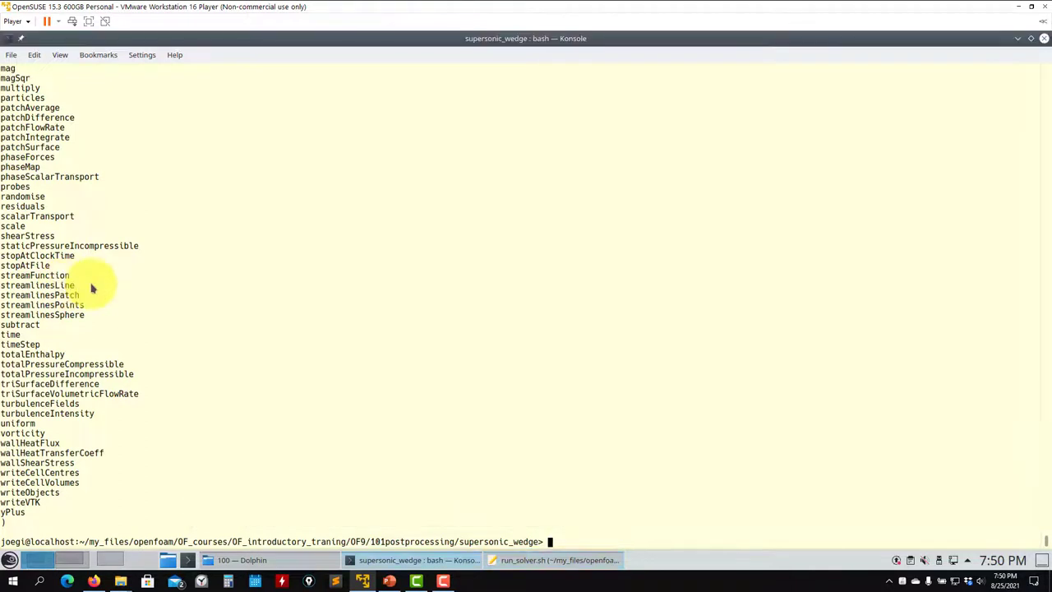
{"action": "key", "text": "Return"}
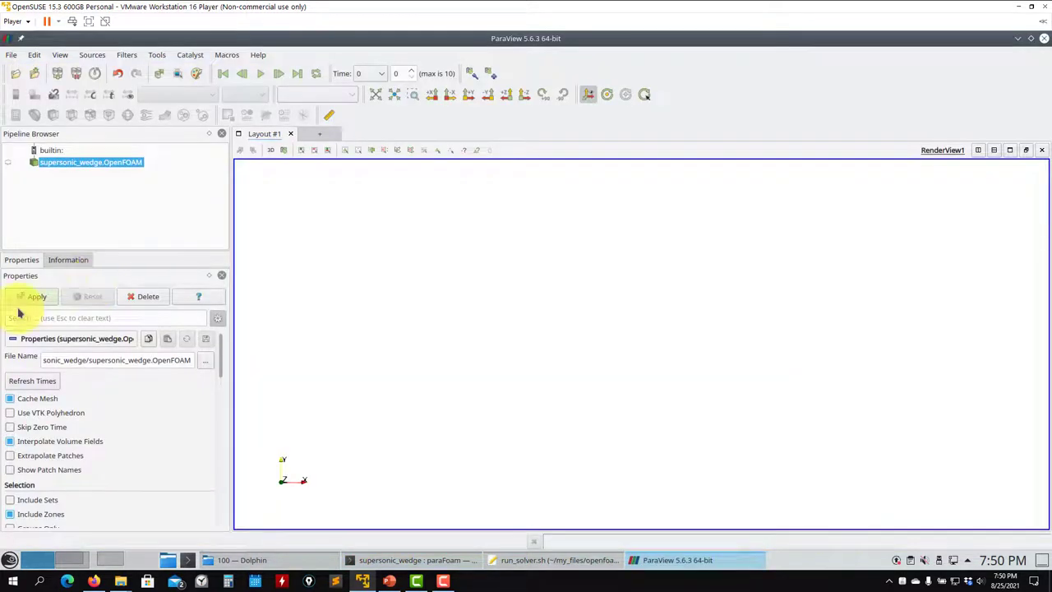
Apply the wedge with all fields loaded and jump to the last time step, 1000
{"action": "left_click", "coordinate": [37, 296]}
{"action": "left_click", "coordinate": [225, 95]}
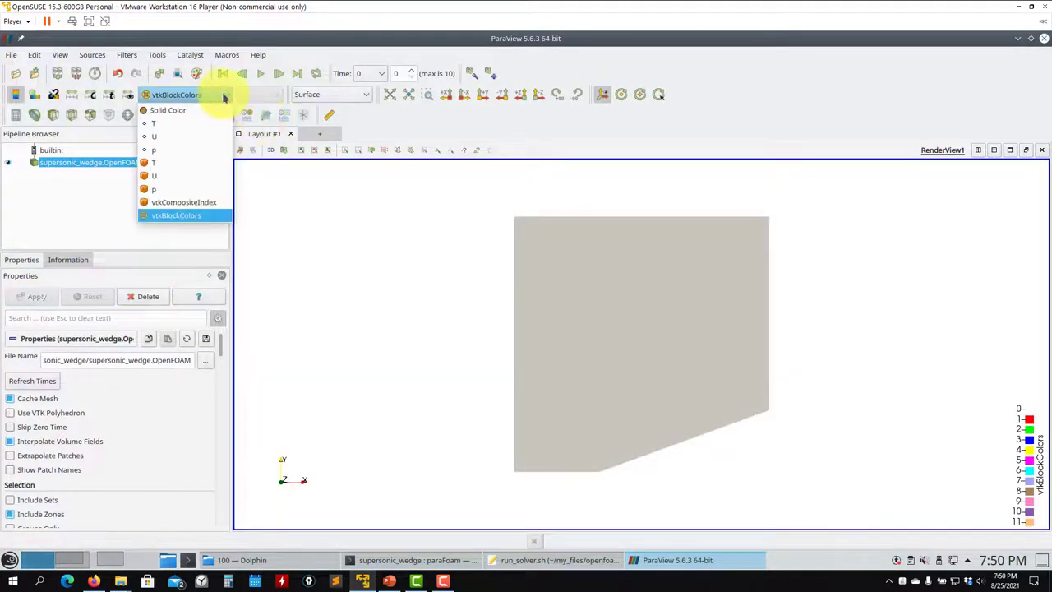
{"action": "left_click", "coordinate": [227, 97]}
{"action": "scroll", "coordinate": [222, 382], "scroll_direction": "down", "scroll_amount": 5}
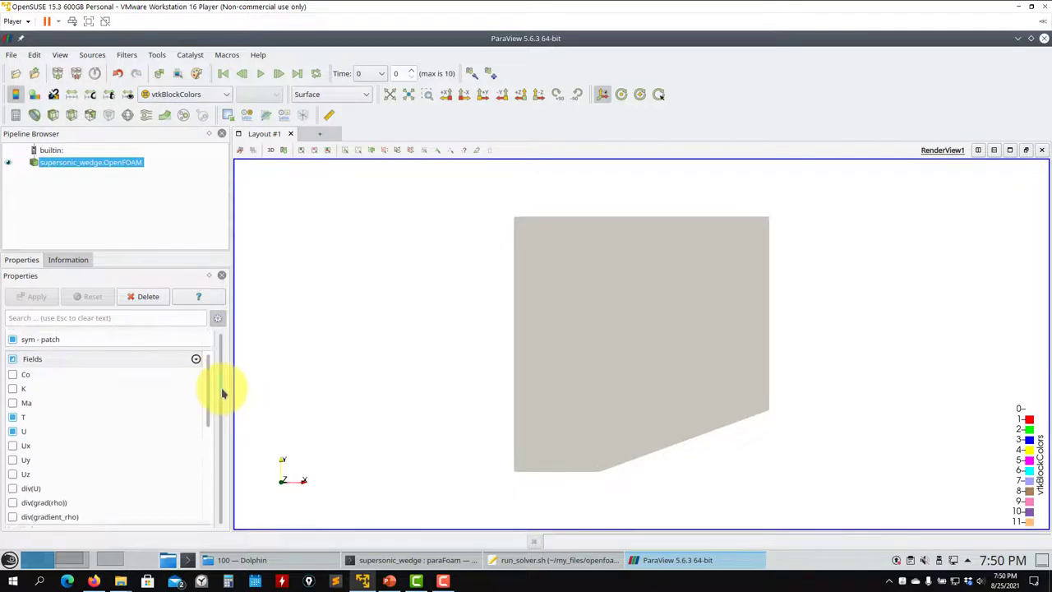
{"action": "left_click", "coordinate": [12, 355]}
{"action": "left_click", "coordinate": [36, 298]}
{"action": "left_click", "coordinate": [296, 73]}
Colour the wedge by grad(rho), then by div(gradient_rho) and temperature T
{"action": "left_click", "coordinate": [206, 96]}
{"action": "scroll", "coordinate": [173, 222], "scroll_direction": "up", "scroll_amount": 1}
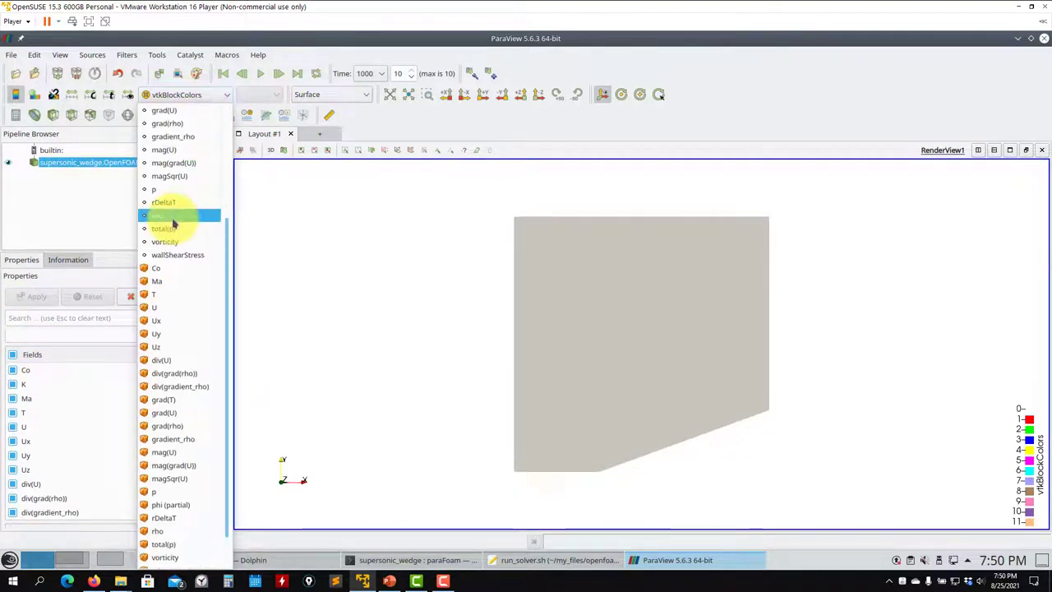
{"action": "scroll", "coordinate": [173, 222], "scroll_direction": "up", "scroll_amount": 4}
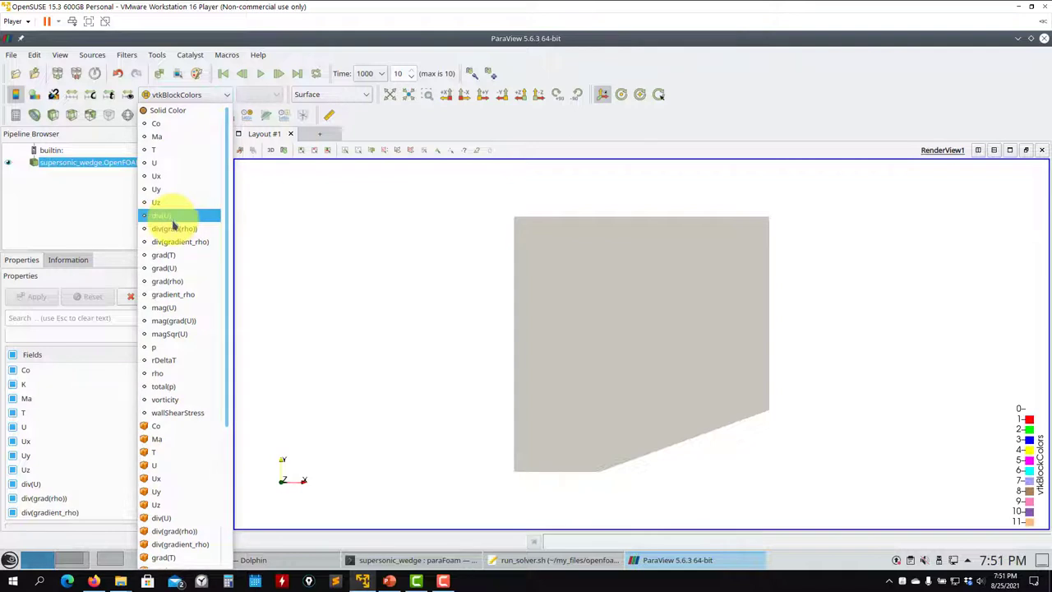
{"action": "left_click", "coordinate": [186, 281]}
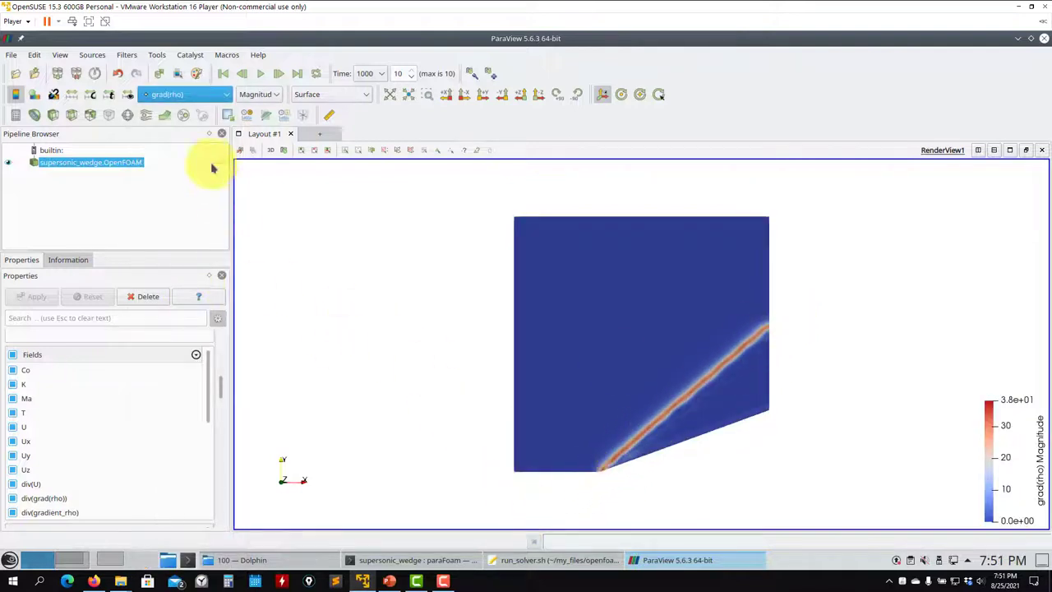
{"action": "left_click", "coordinate": [209, 95]}
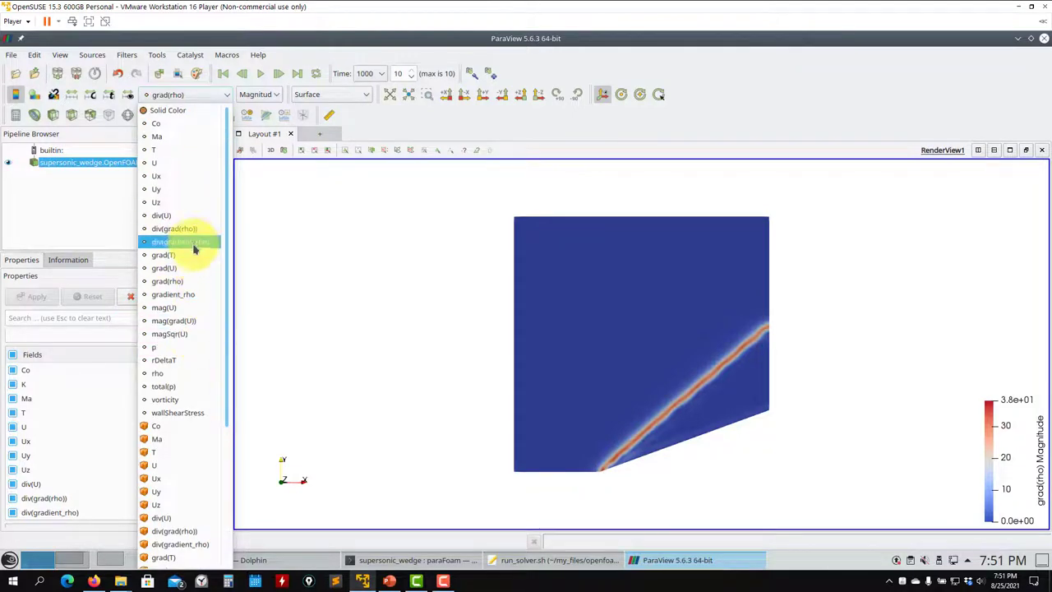
{"action": "left_click", "coordinate": [194, 243]}
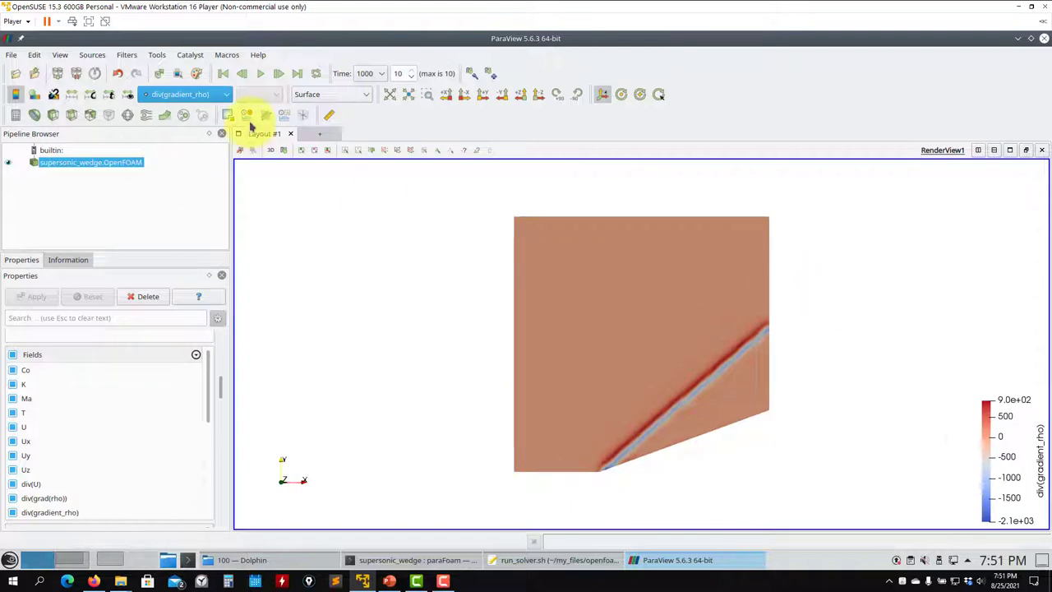
{"action": "left_click", "coordinate": [188, 95]}
{"action": "left_click", "coordinate": [153, 159]}
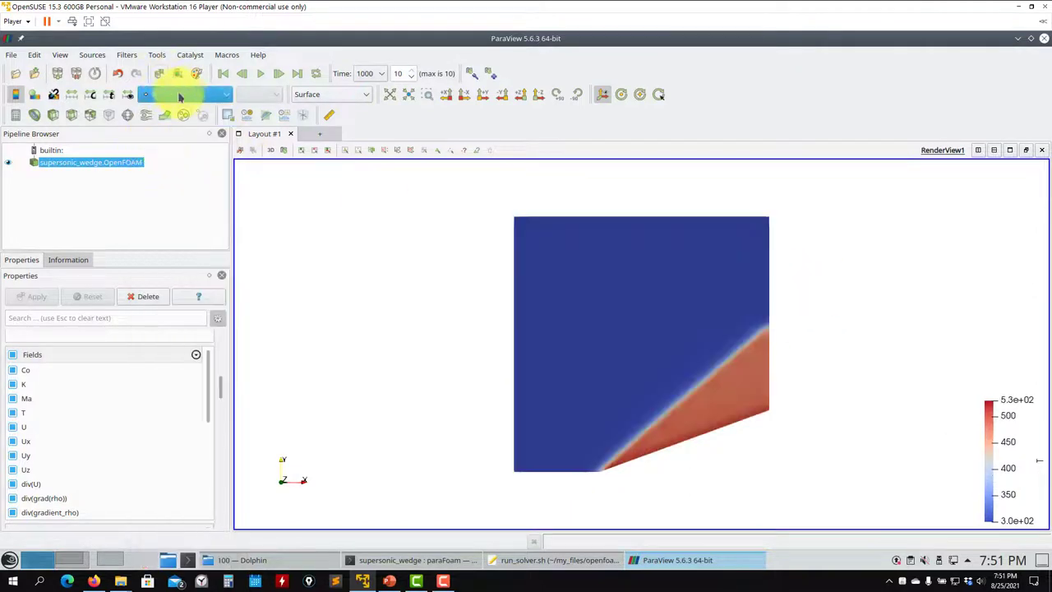
Compare colouring by Mach number Ma and density rho, then settle on grad(rho) magnitude, 0–38
{"action": "left_click", "coordinate": [181, 96]}
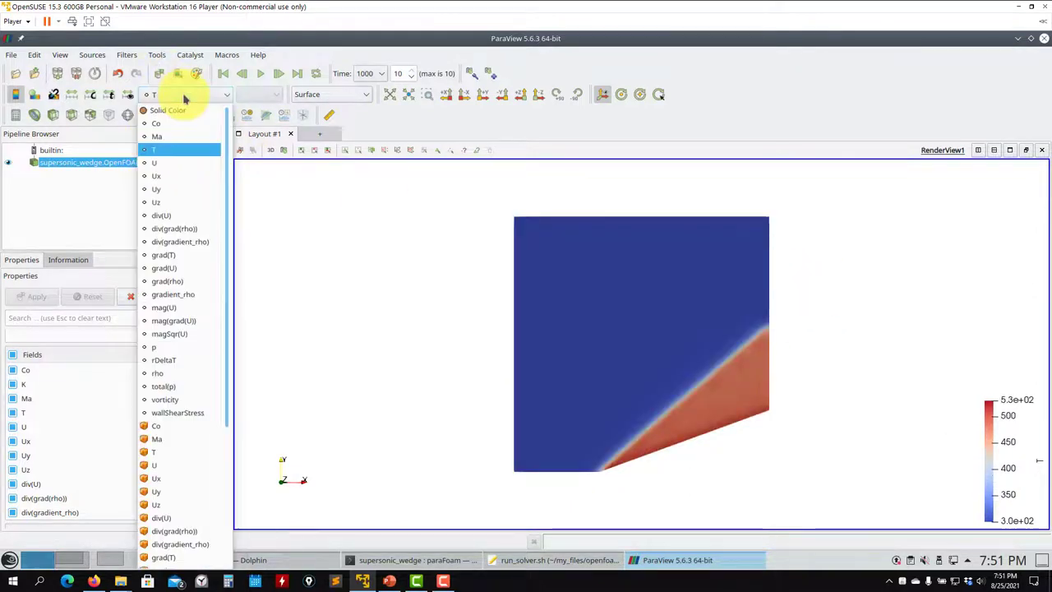
{"action": "left_click", "coordinate": [164, 137]}
{"action": "left_click", "coordinate": [260, 74]}
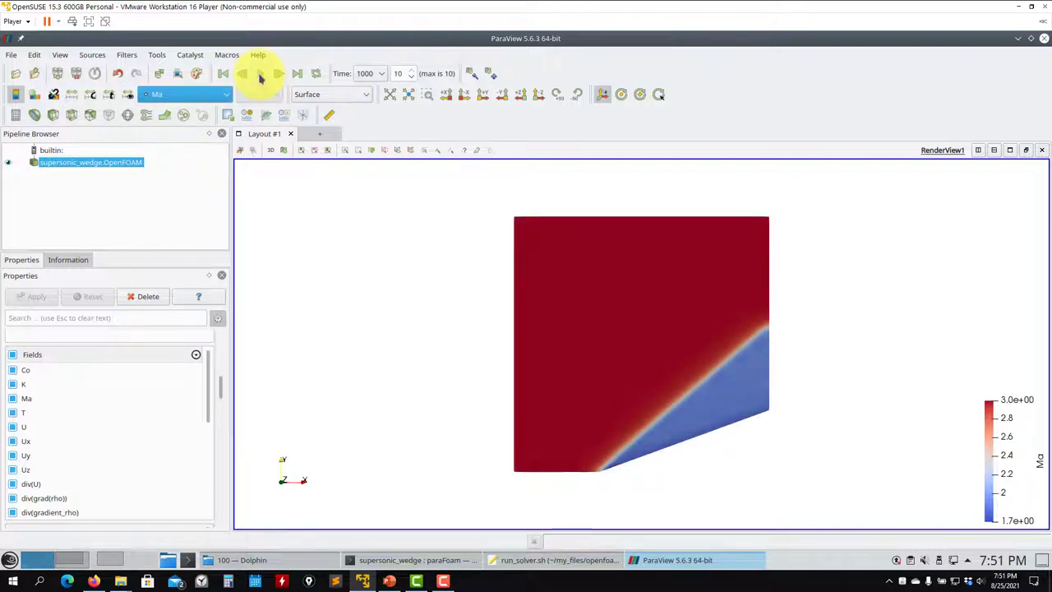
{"action": "left_click", "coordinate": [208, 95]}
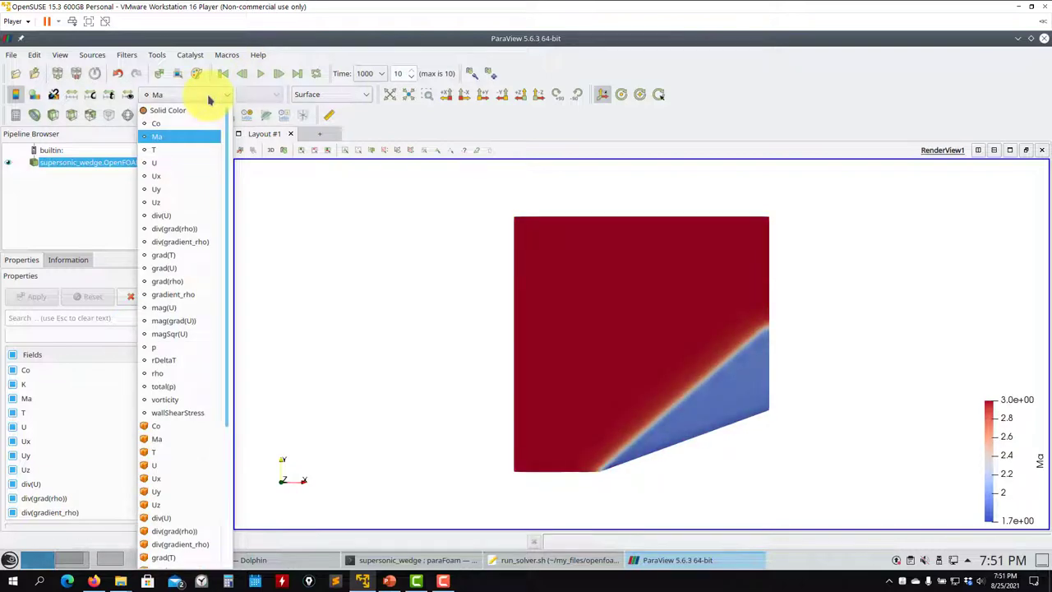
{"action": "left_click", "coordinate": [175, 374]}
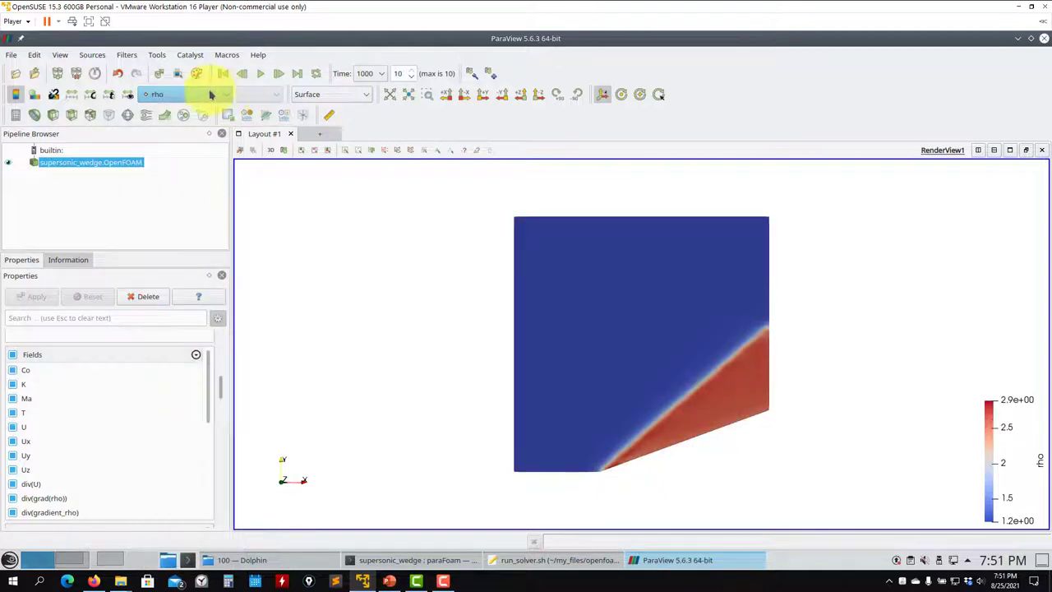
{"action": "left_click", "coordinate": [211, 94]}
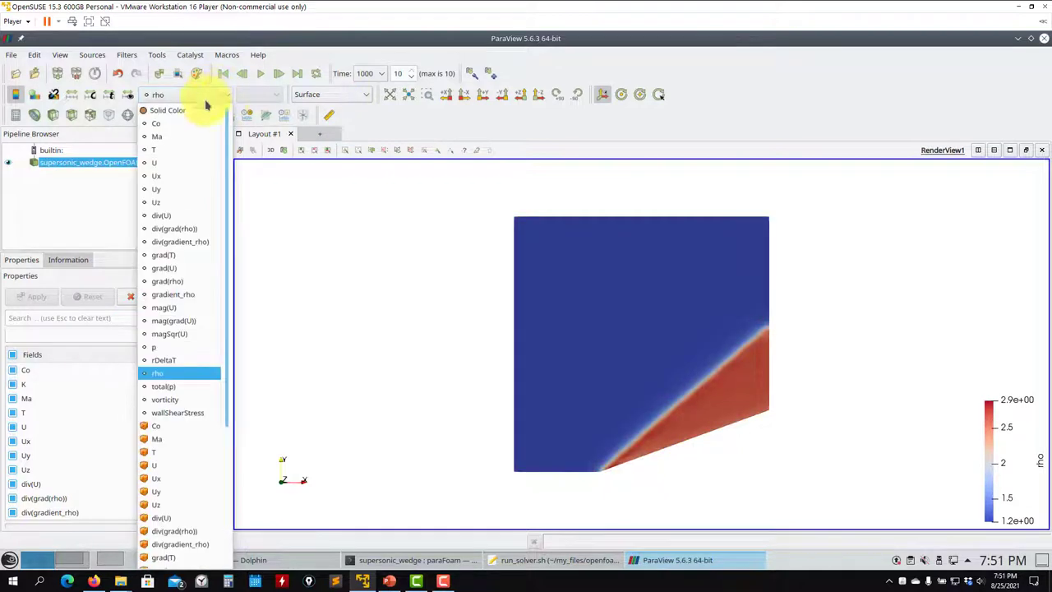
{"action": "left_click", "coordinate": [191, 282]}
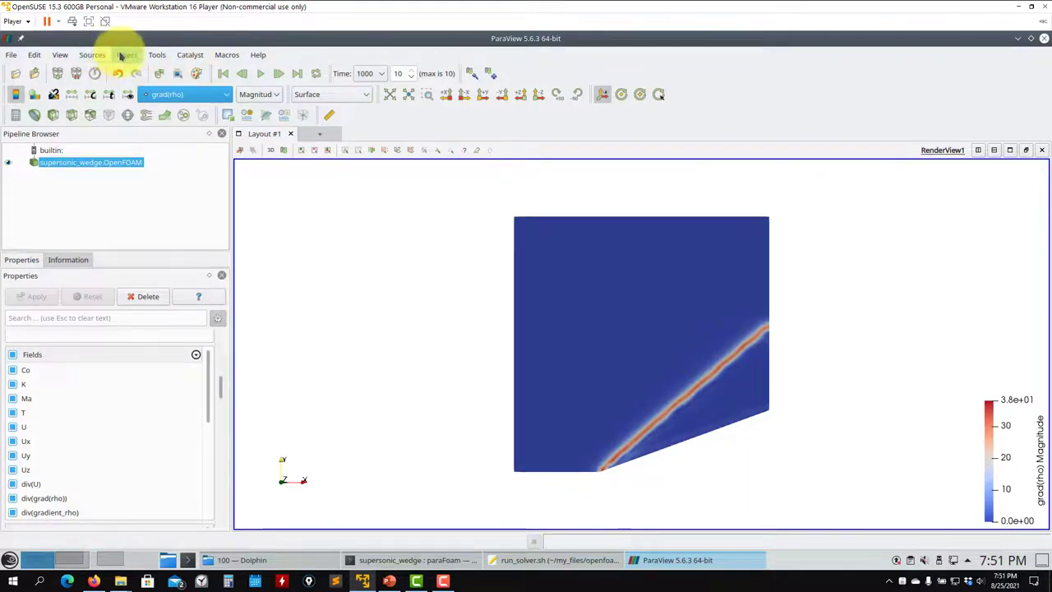
{"action": "left_click", "coordinate": [127, 54]}
Apply a Gradient Of Unstructured DataSet filter on rho with the result array named gr
{"action": "mouse_move", "coordinate": [138, 116]}
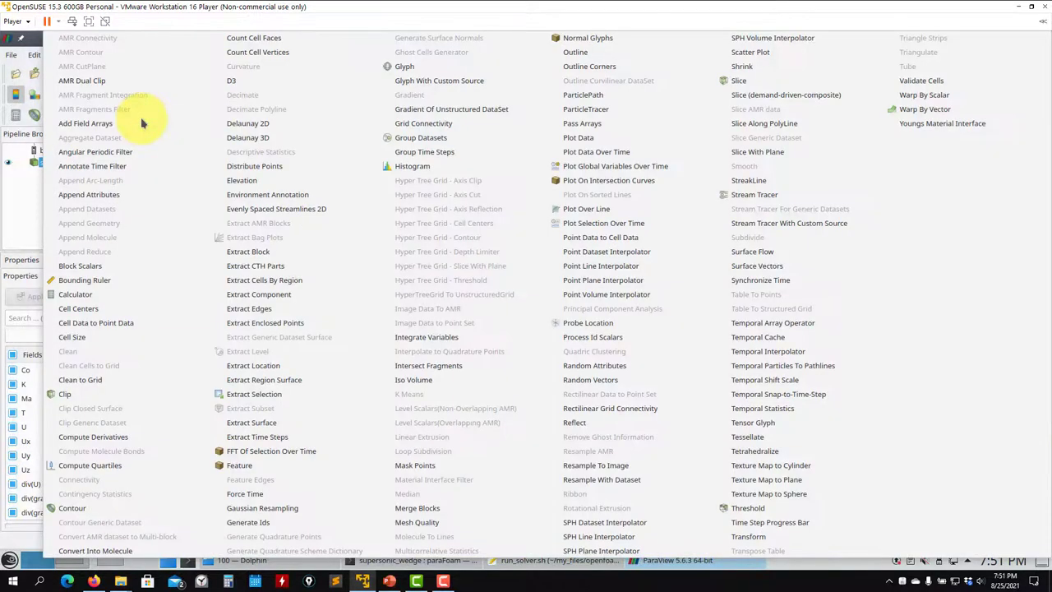
{"action": "left_click", "coordinate": [482, 116]}
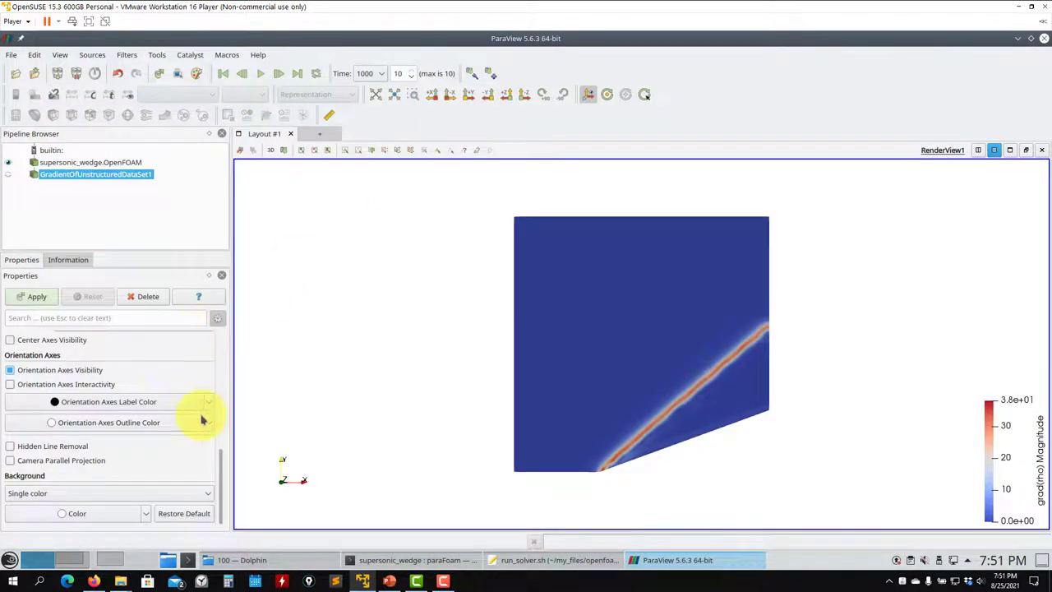
{"action": "left_click_drag", "start_coordinate": [222, 465], "coordinate": [235, 340]}
{"action": "left_click", "coordinate": [165, 360]}
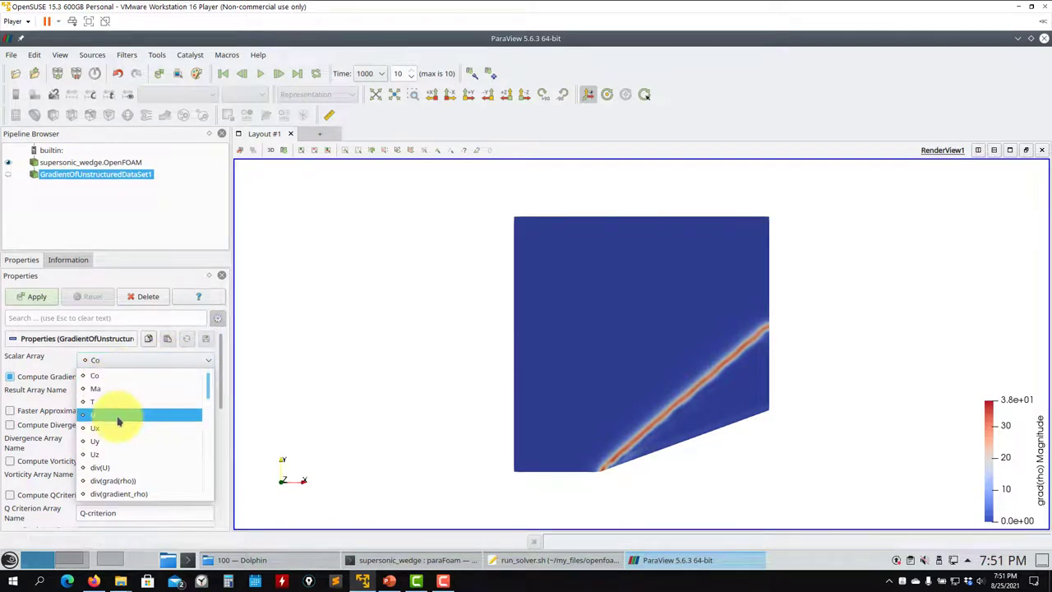
{"action": "scroll", "coordinate": [121, 422], "scroll_direction": "down", "scroll_amount": 5}
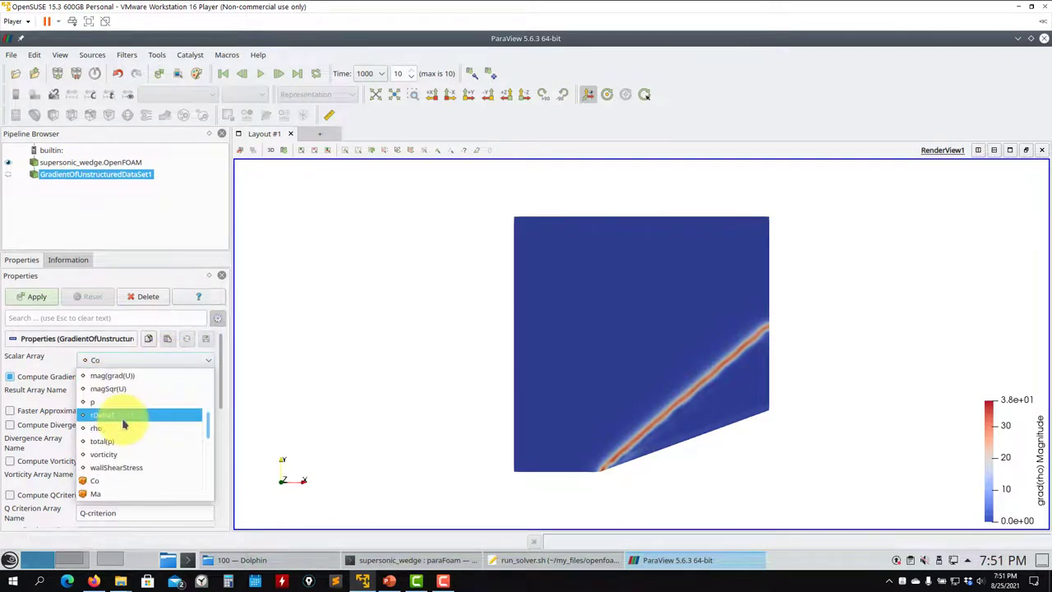
{"action": "left_click", "coordinate": [112, 429]}
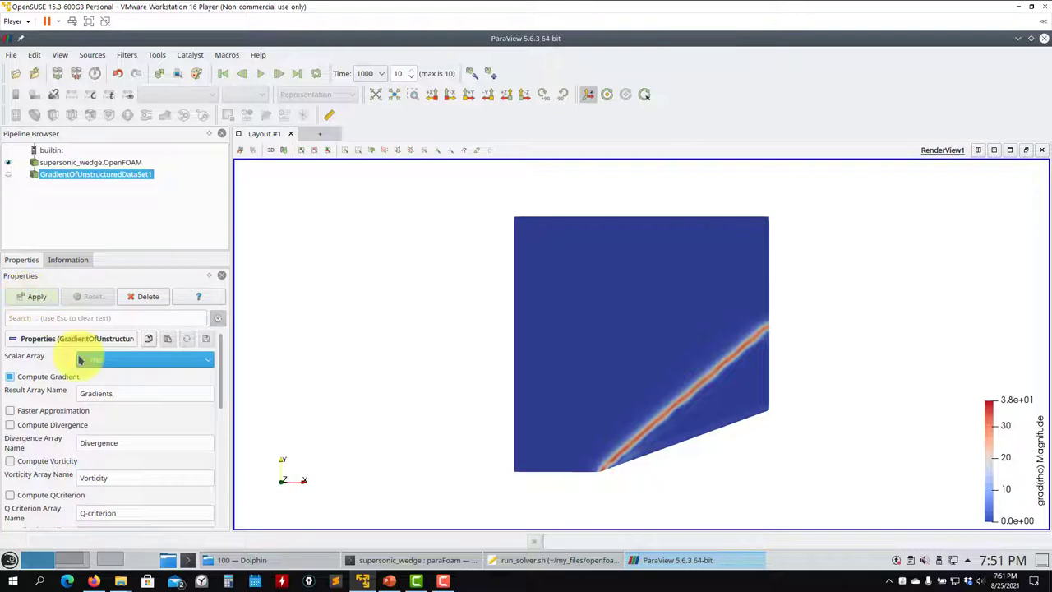
{"action": "double_click", "coordinate": [125, 398]}
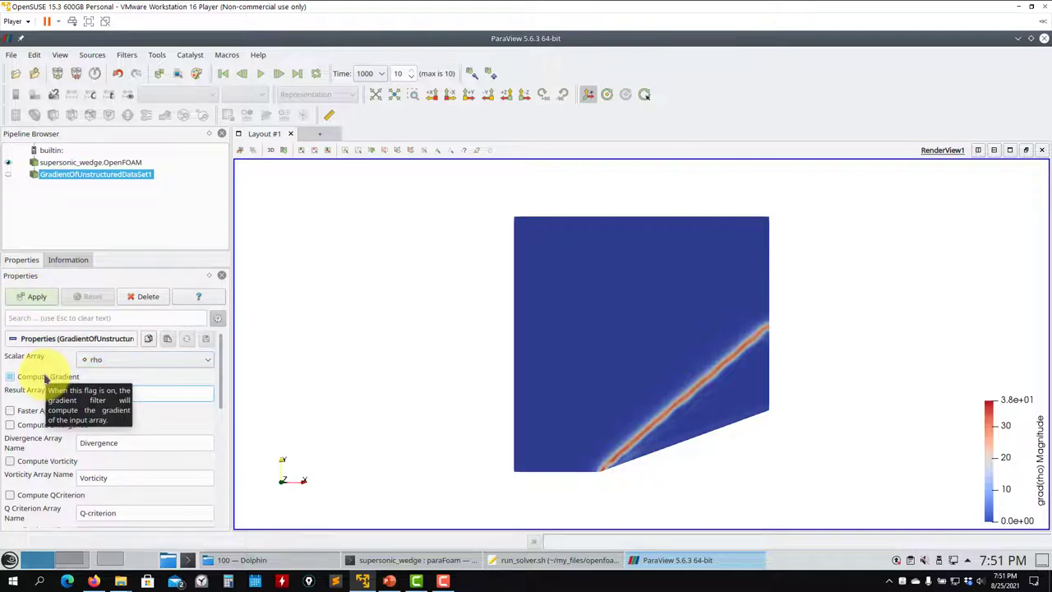
{"action": "type", "text": "gr"}
{"action": "left_click", "coordinate": [30, 297]}
Colour the filter result by the new gr array, then back by grad(rho)
{"action": "left_click", "coordinate": [199, 97]}
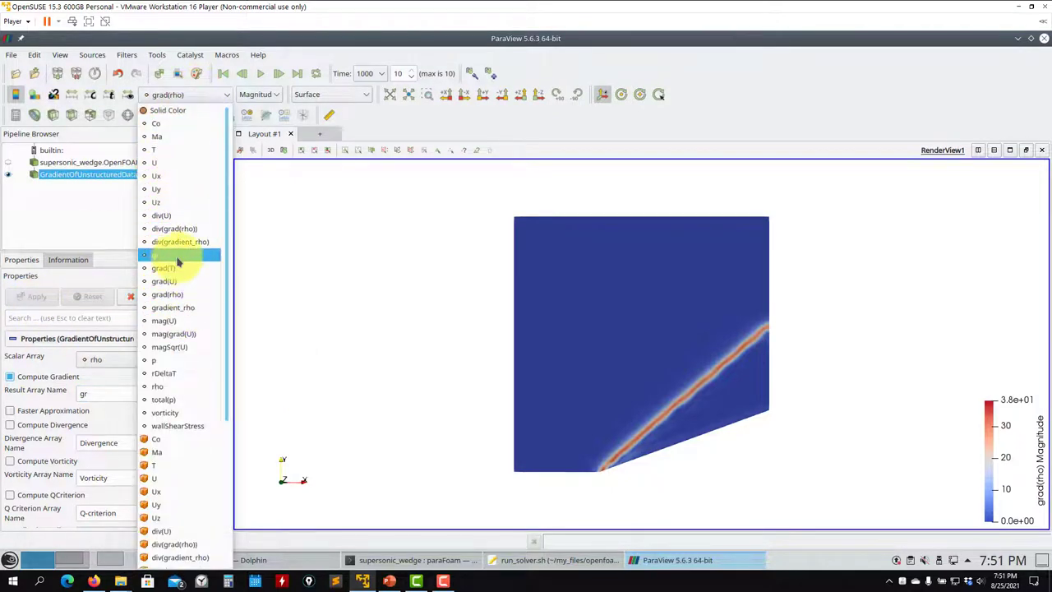
{"action": "left_click", "coordinate": [158, 255]}
{"action": "left_click", "coordinate": [182, 96]}
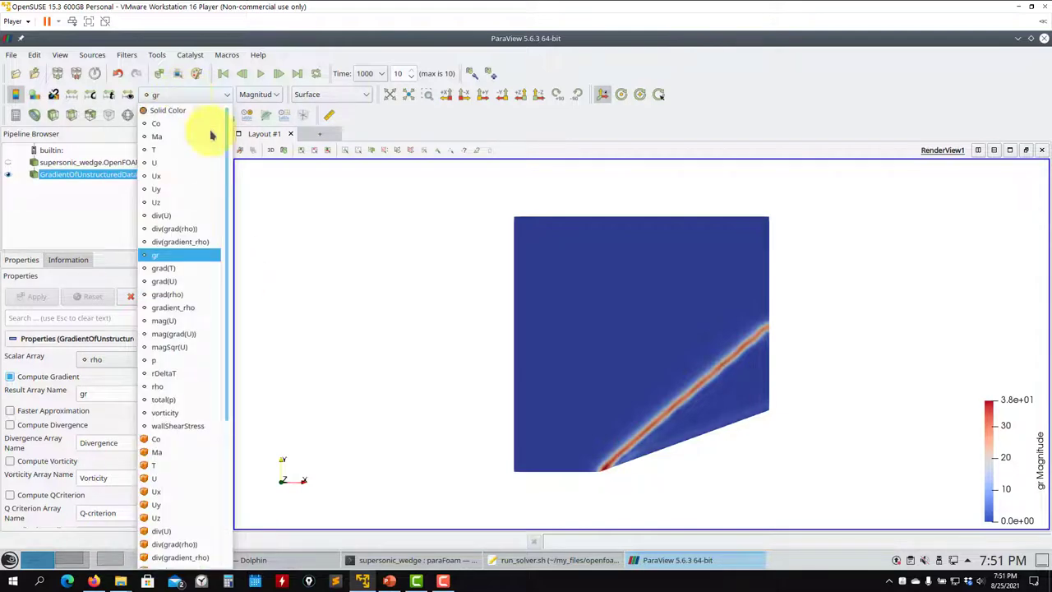
{"action": "left_click", "coordinate": [185, 300]}
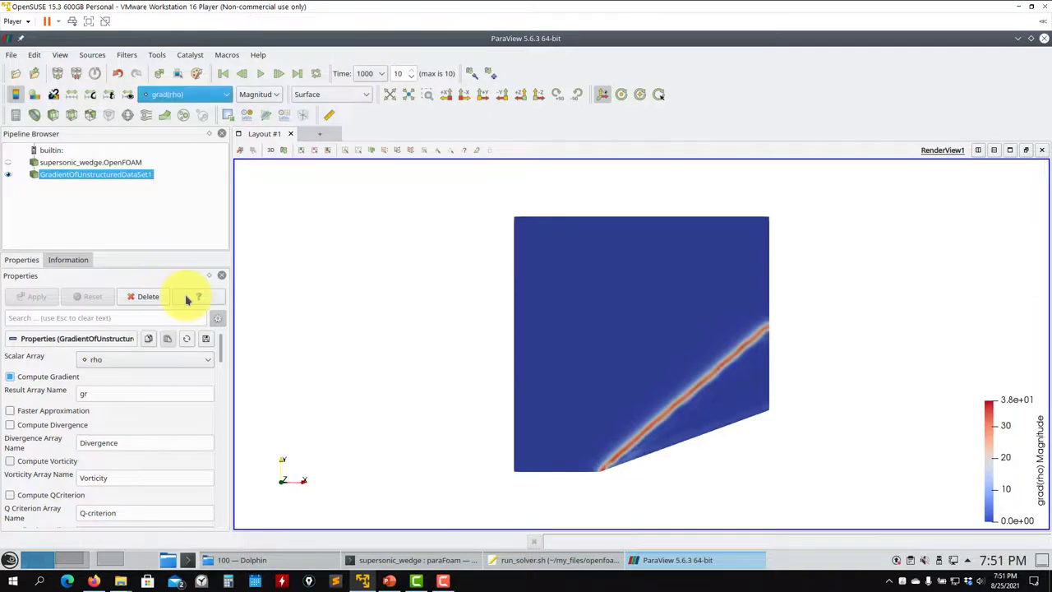
{"action": "scroll", "coordinate": [619, 354], "scroll_direction": "up", "scroll_amount": 3}
{"action": "scroll", "coordinate": [711, 377], "scroll_direction": "down", "scroll_amount": 3}
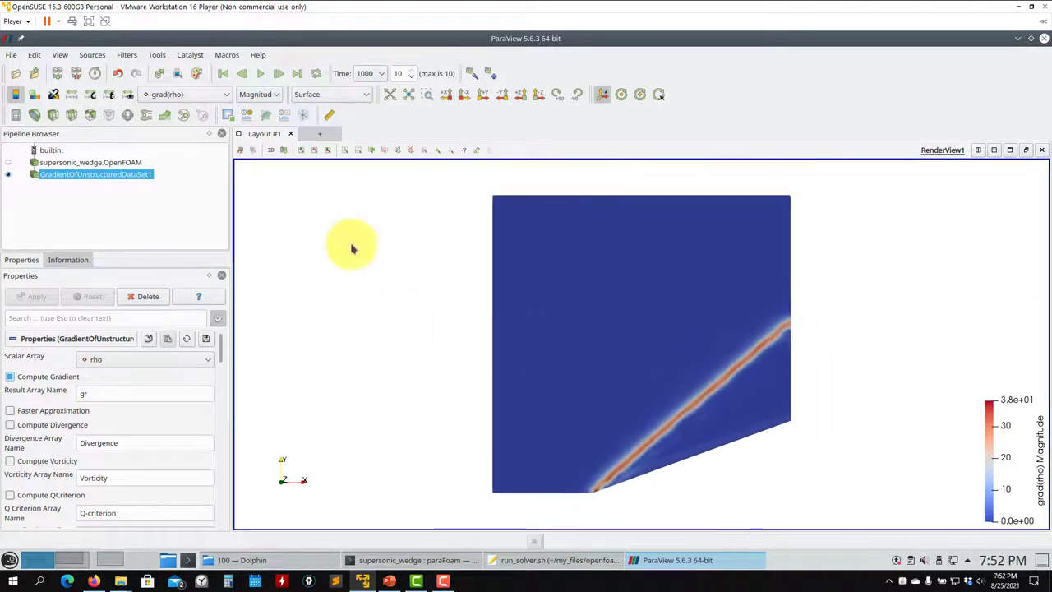
Add a Calculator filter and delete it, then close ParaView to return to the Konsole prompt
{"action": "scroll", "coordinate": [700, 485], "scroll_direction": "up", "scroll_amount": 2}
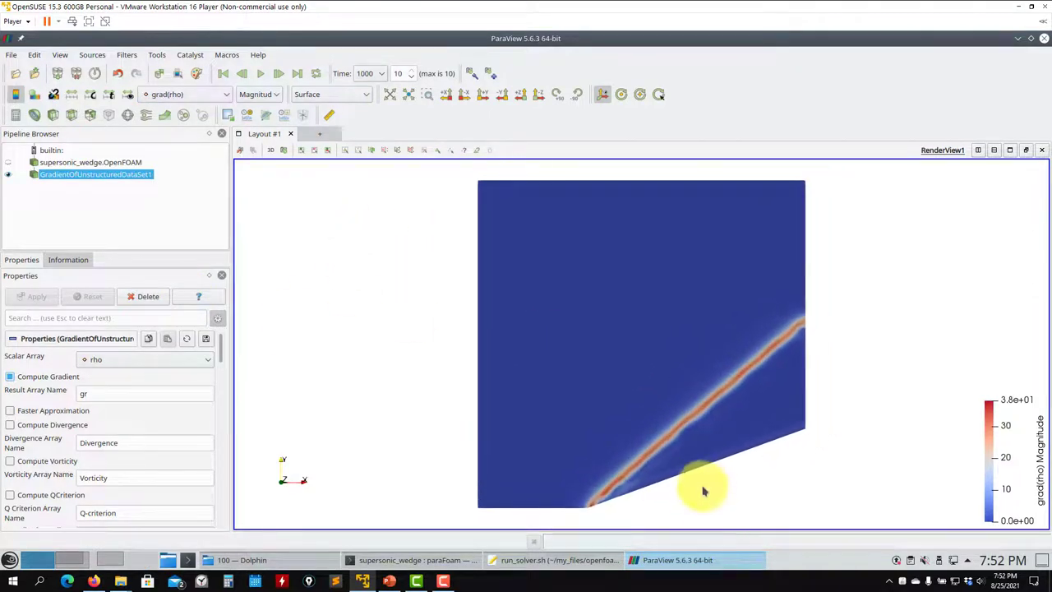
{"action": "left_click", "coordinate": [205, 94]}
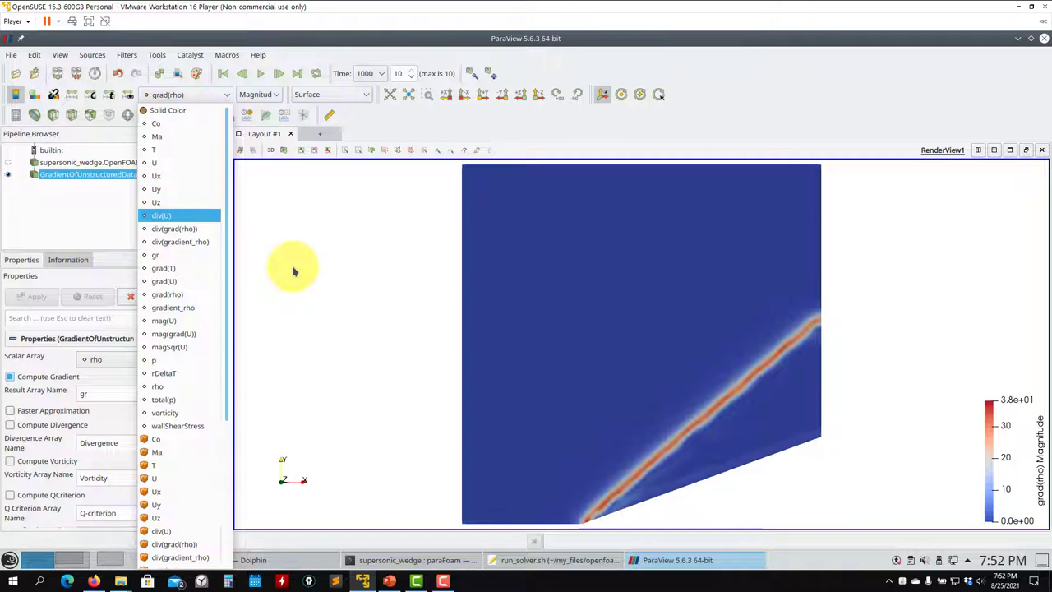
{"action": "left_click", "coordinate": [434, 377]}
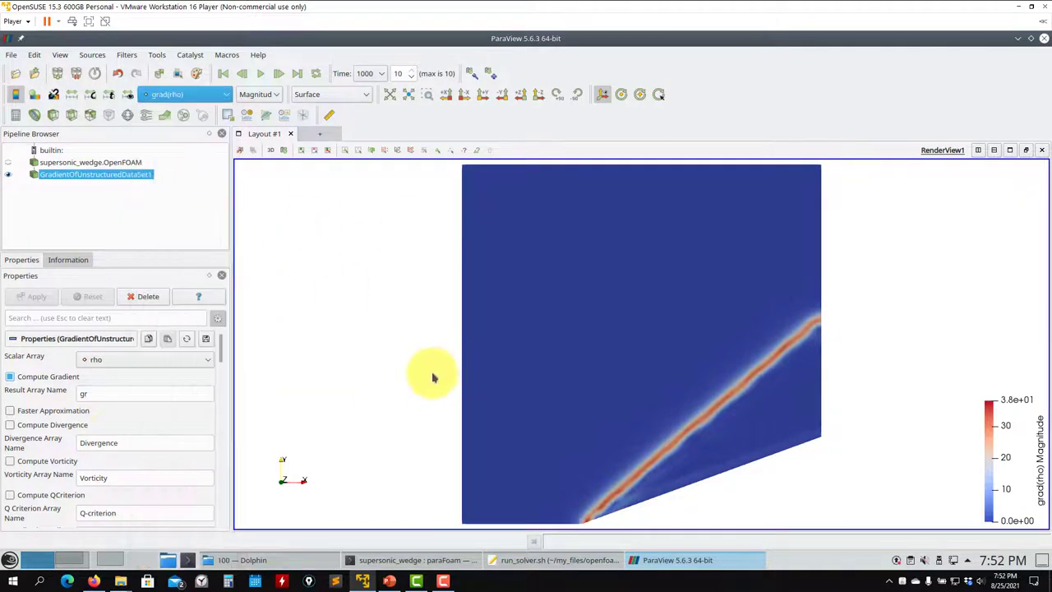
{"action": "scroll", "coordinate": [436, 362], "scroll_direction": "down", "scroll_amount": 3}
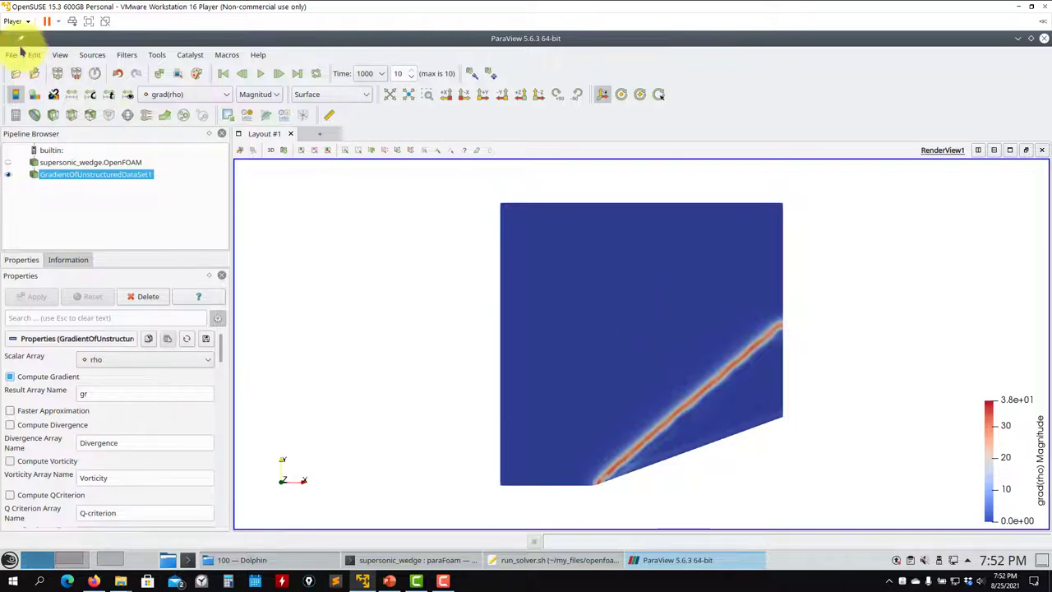
{"action": "left_click", "coordinate": [15, 114]}
{"action": "scroll", "coordinate": [216, 395], "scroll_direction": "down", "scroll_amount": 5}
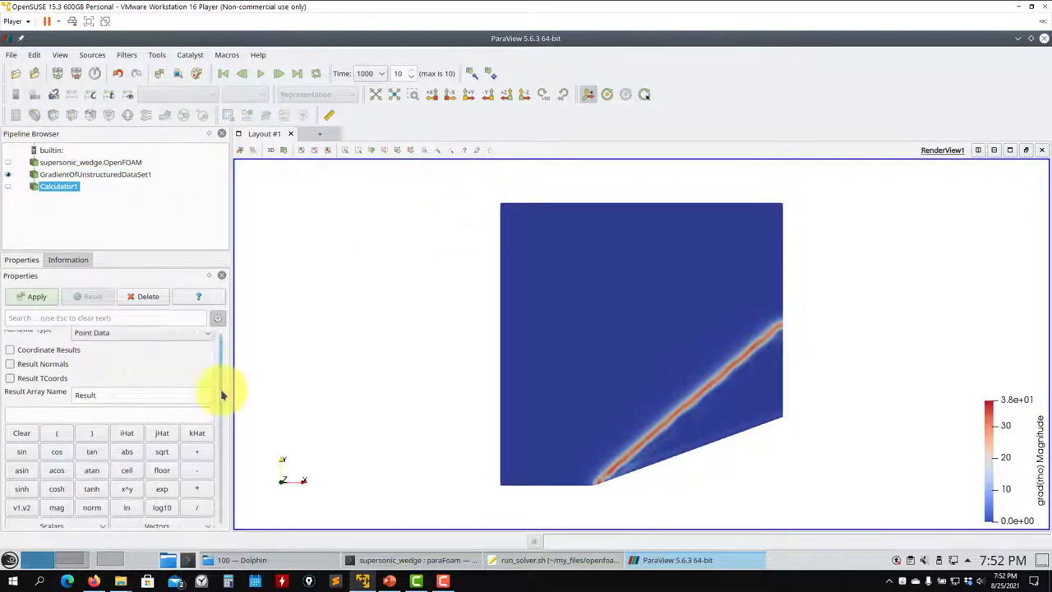
{"action": "left_click", "coordinate": [160, 297]}
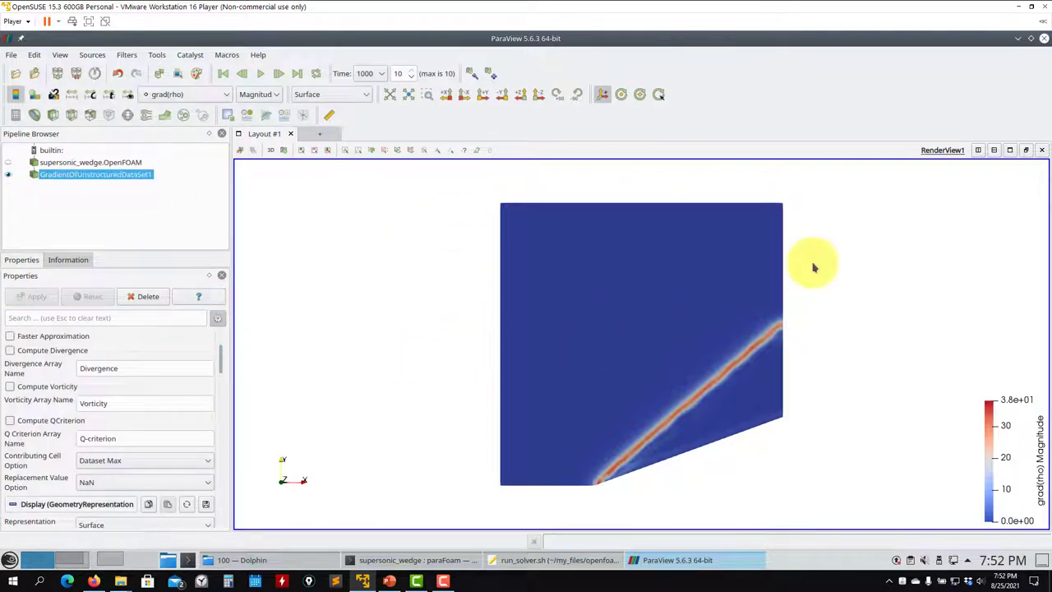
{"action": "left_click", "coordinate": [1045, 40]}
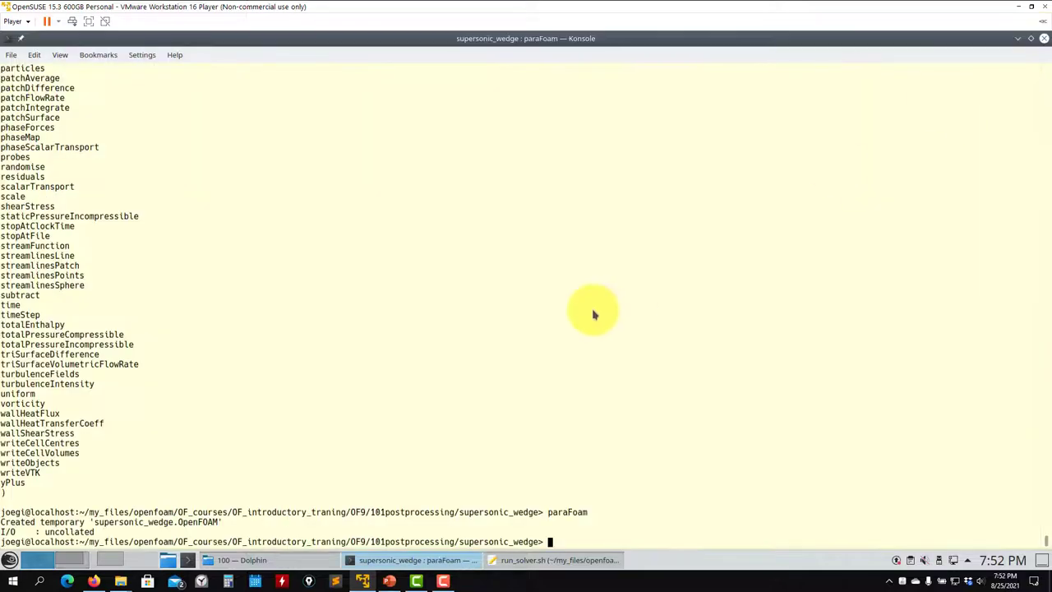